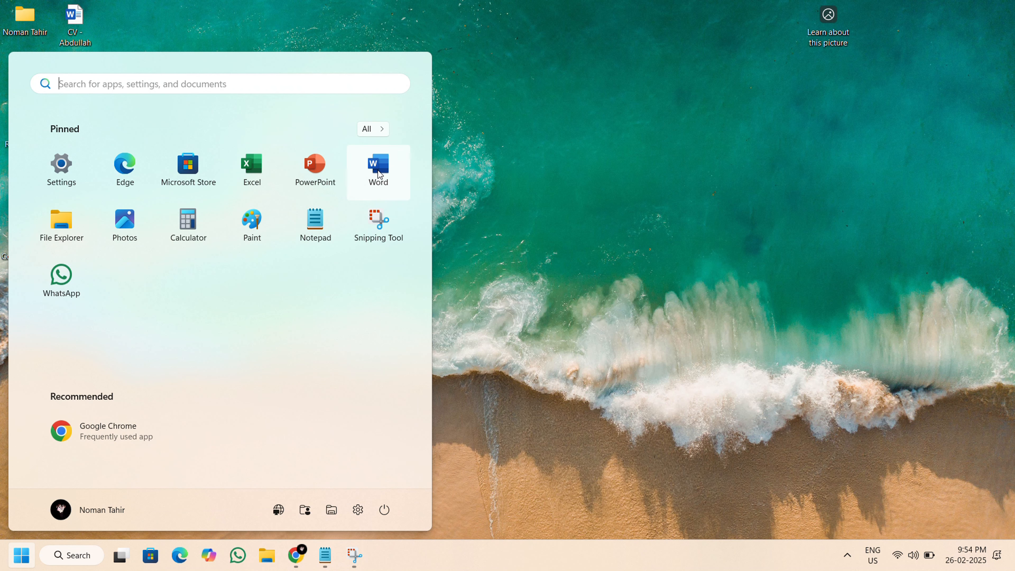
Create a blank document in Word and set its paper size to A4.
{"action": "left_click", "coordinate": [378, 170]}
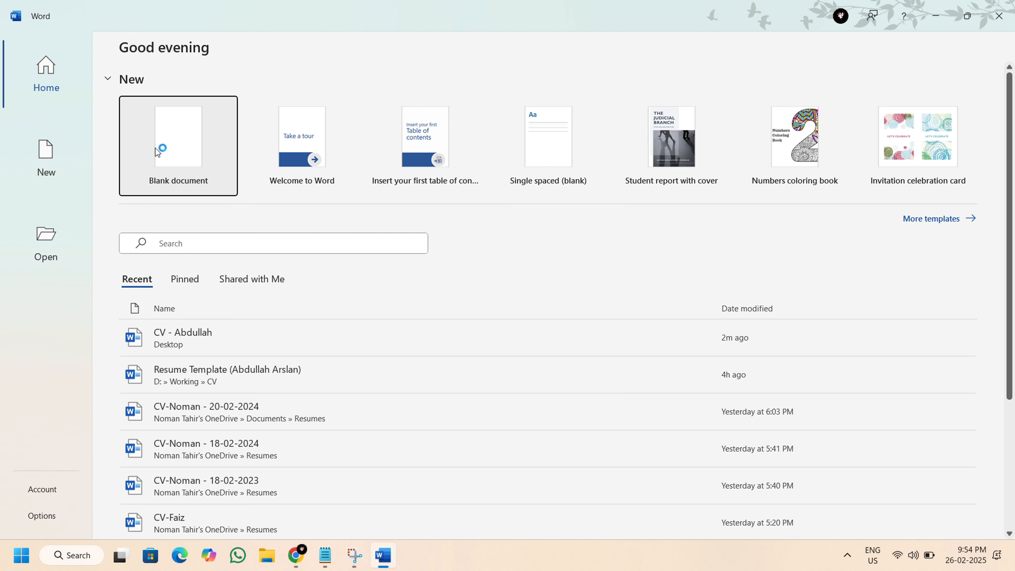
{"action": "left_click", "coordinate": [155, 147]}
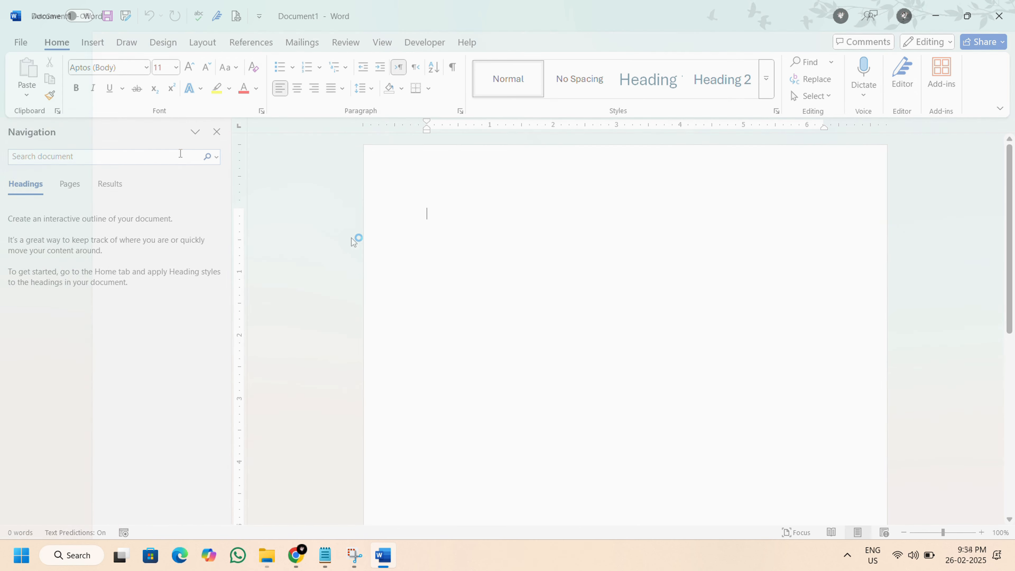
{"action": "left_click", "coordinate": [201, 43]}
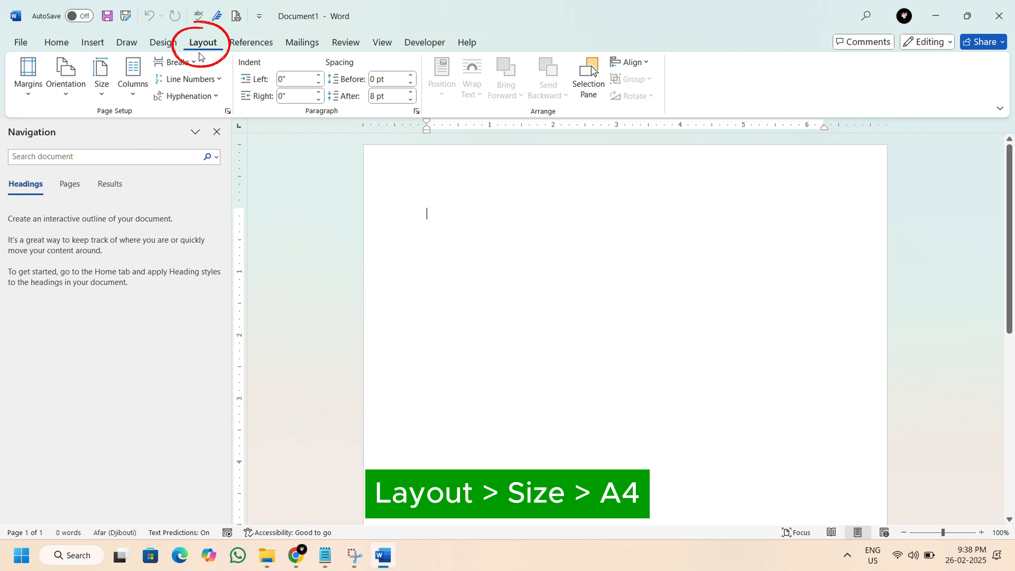
{"action": "left_click", "coordinate": [108, 101]}
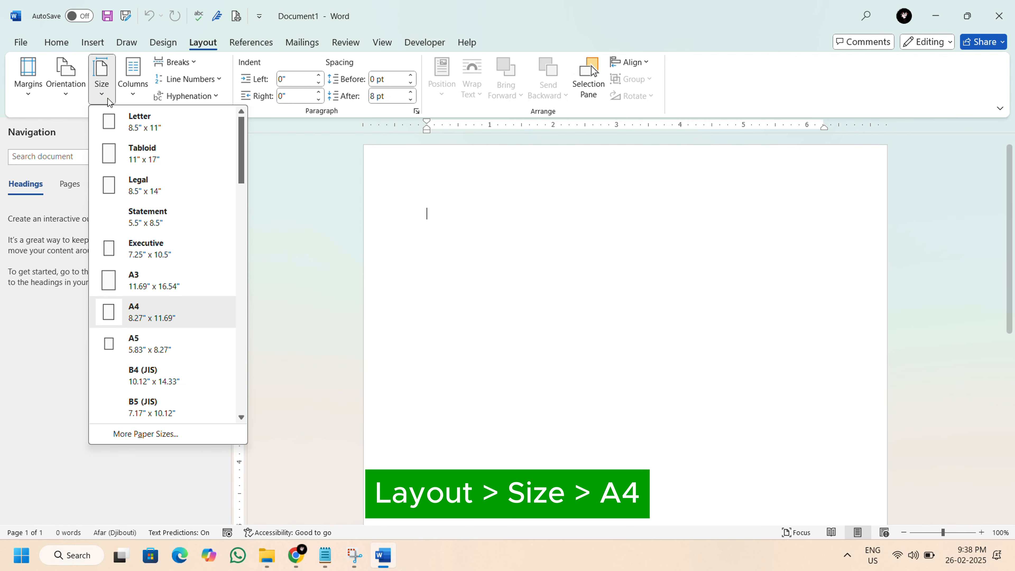
{"action": "left_click", "coordinate": [146, 312]}
Apply Narrow margins to the page and set the paragraph spacing after to 0 pt.
{"action": "left_click", "coordinate": [28, 76]}
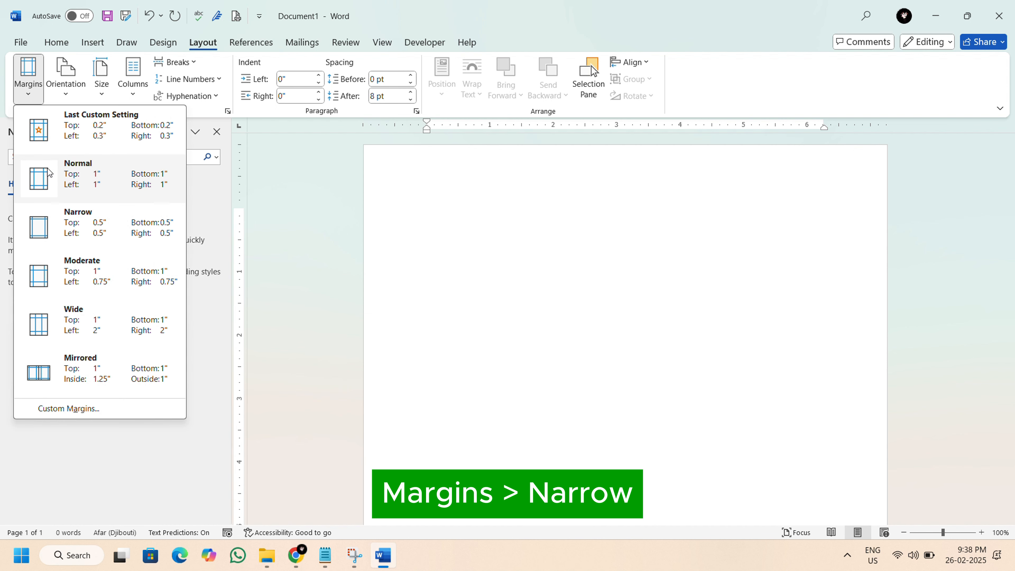
{"action": "left_click", "coordinate": [47, 224]}
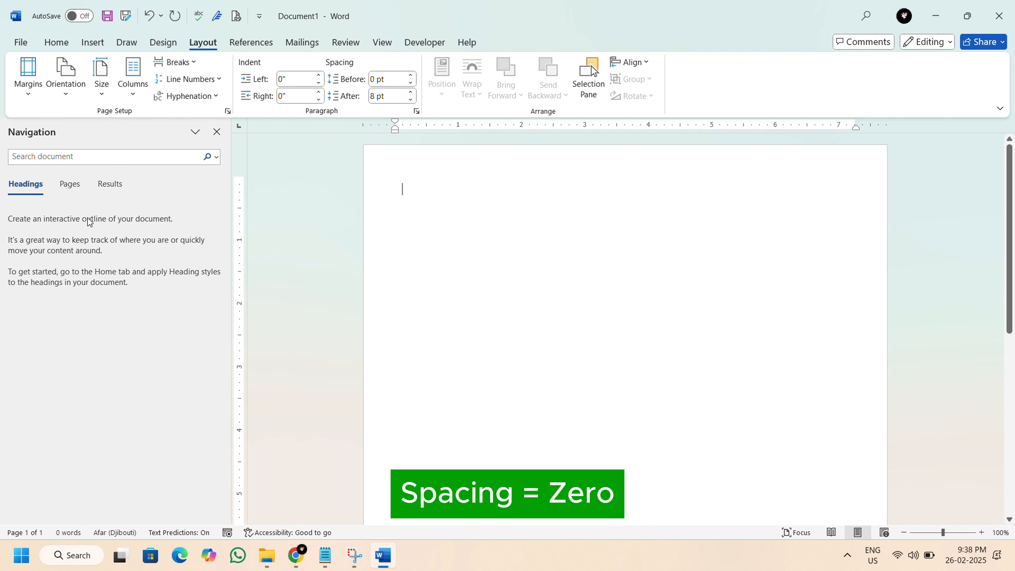
{"action": "left_click", "coordinate": [411, 99]}
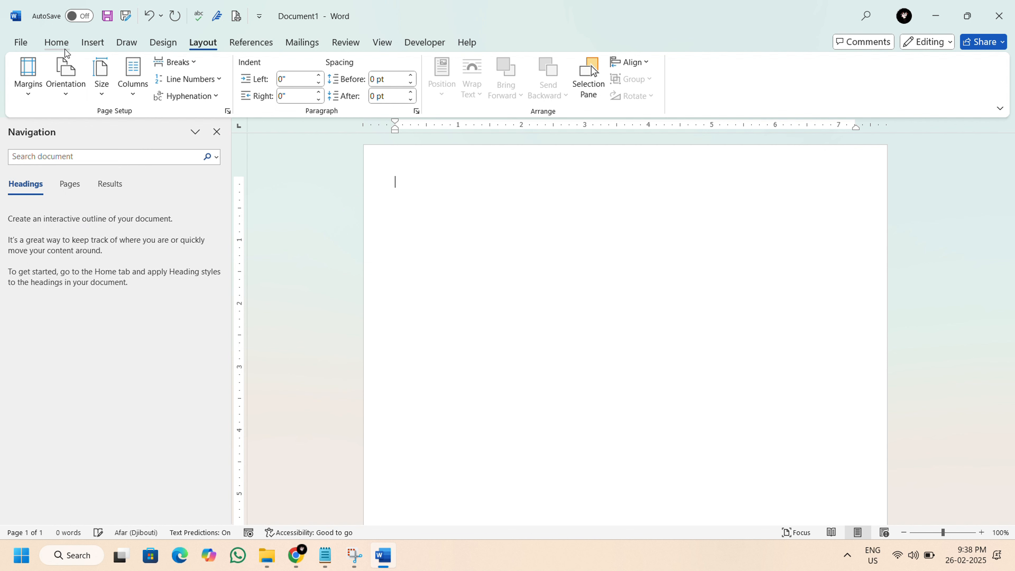
Set the document's text font to Calibri at 12 points.
{"action": "left_click", "coordinate": [61, 44]}
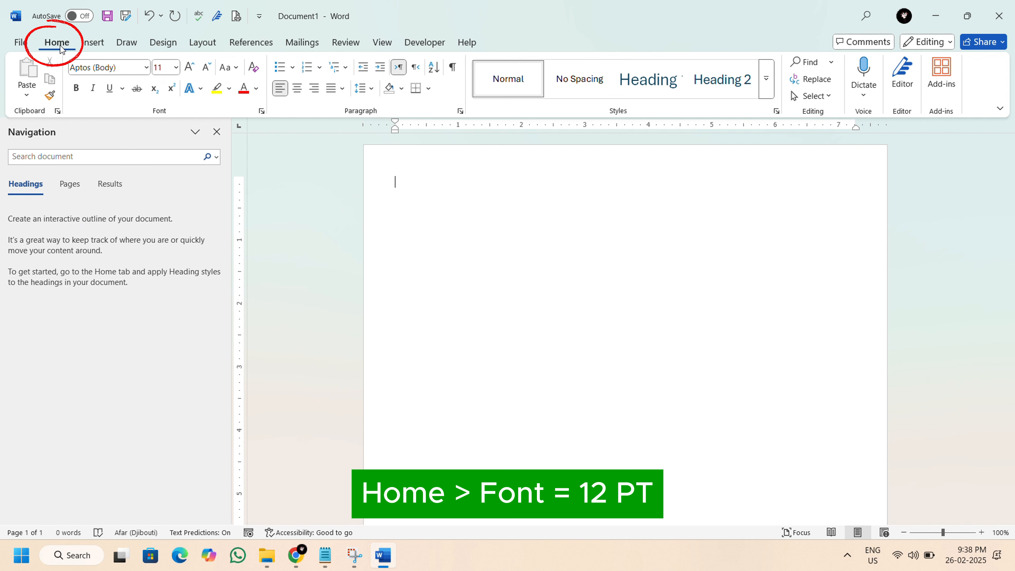
{"action": "left_click", "coordinate": [146, 68]}
{"action": "left_click", "coordinate": [111, 196]}
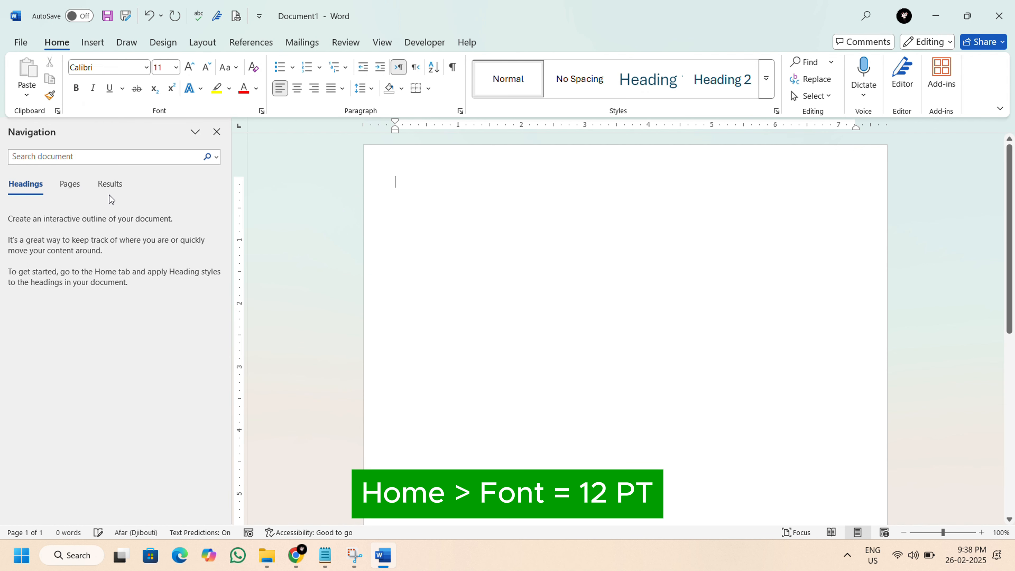
{"action": "left_click", "coordinate": [176, 67]}
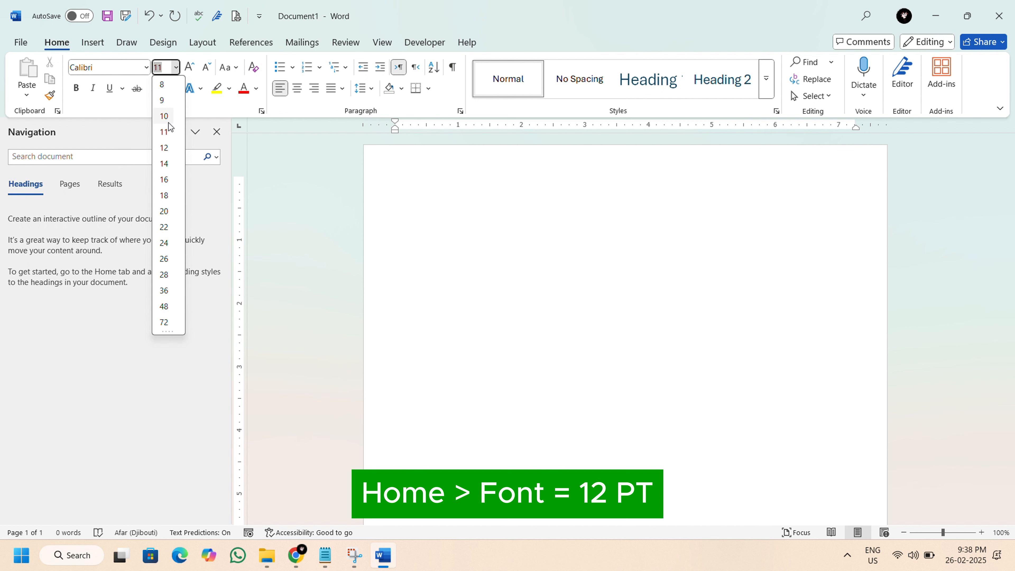
{"action": "left_click", "coordinate": [164, 149]}
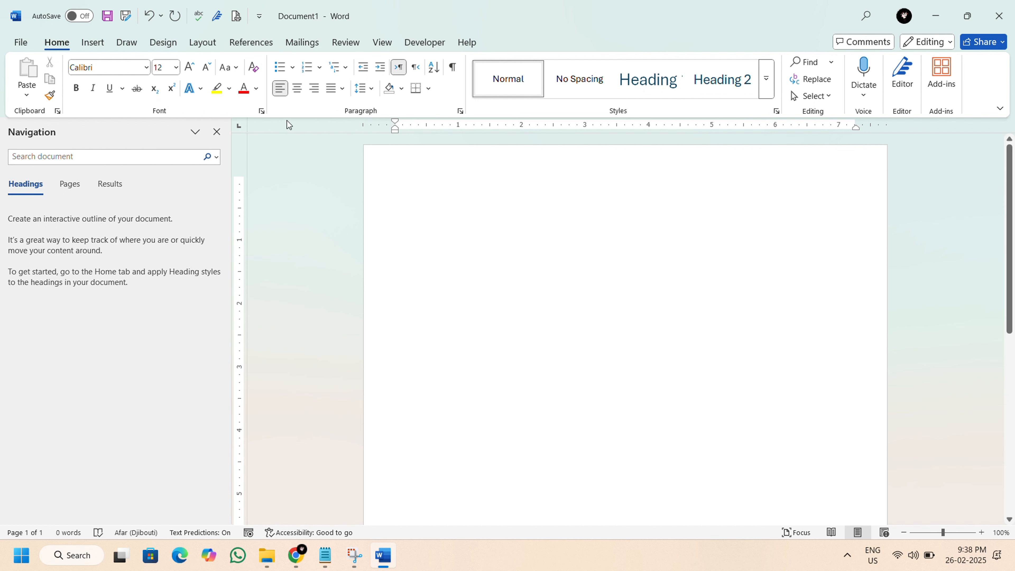
Set the paragraph alignment to Justify and the line spacing to 1.15.
{"action": "left_click", "coordinate": [343, 88]}
{"action": "left_click", "coordinate": [360, 105]}
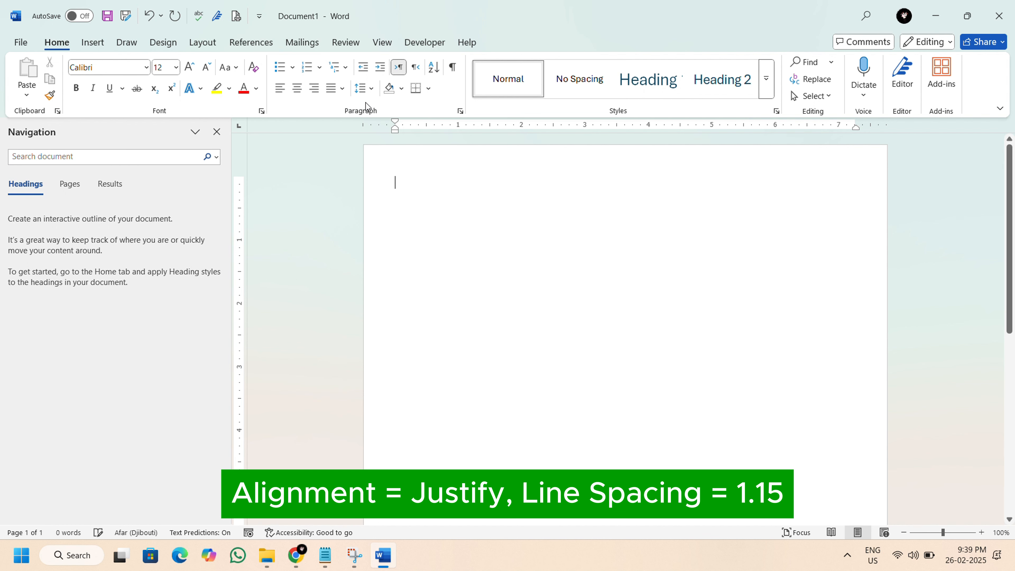
{"action": "left_click", "coordinate": [371, 89]}
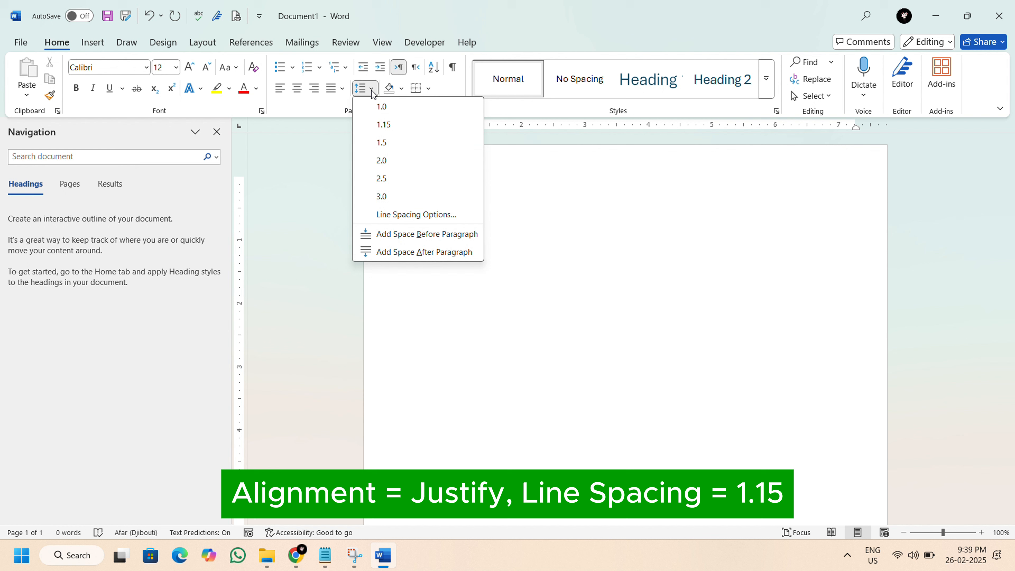
{"action": "left_click", "coordinate": [383, 124]}
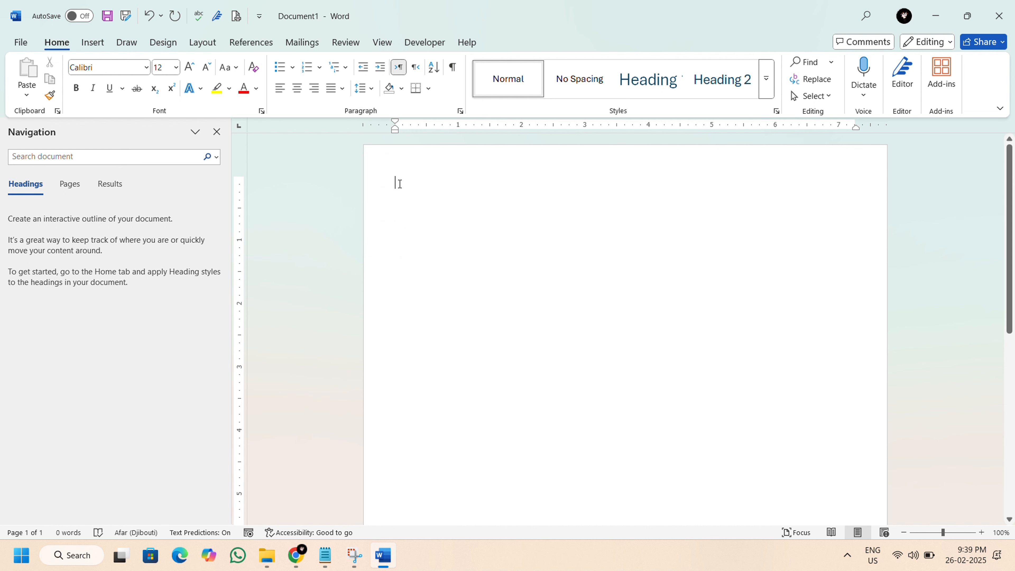
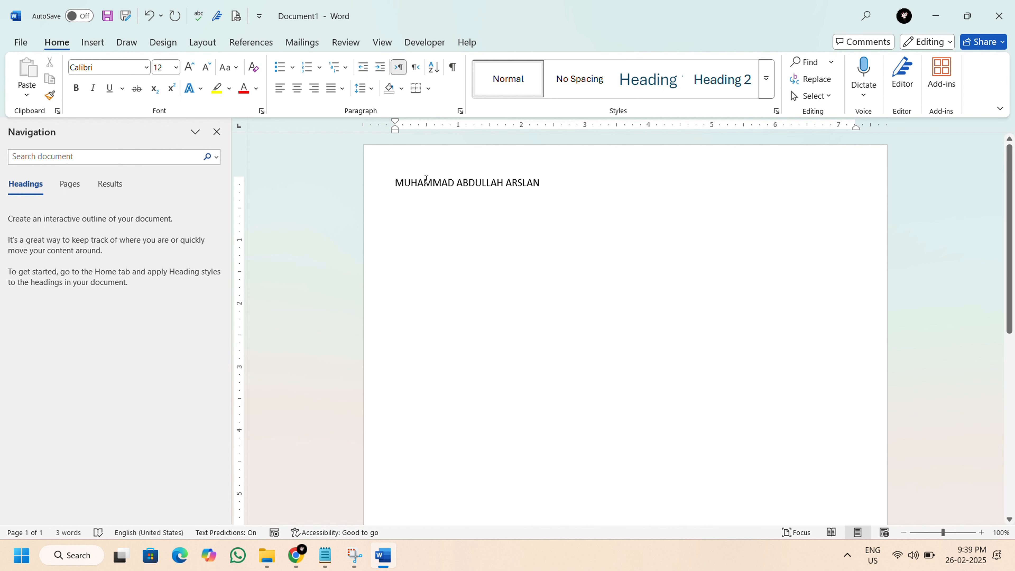
Enter the candidate's full name in capitals on the first line and format it as 18-point bold.
{"action": "left_click_drag", "start_coordinate": [427, 180], "coordinate": [542, 185]}
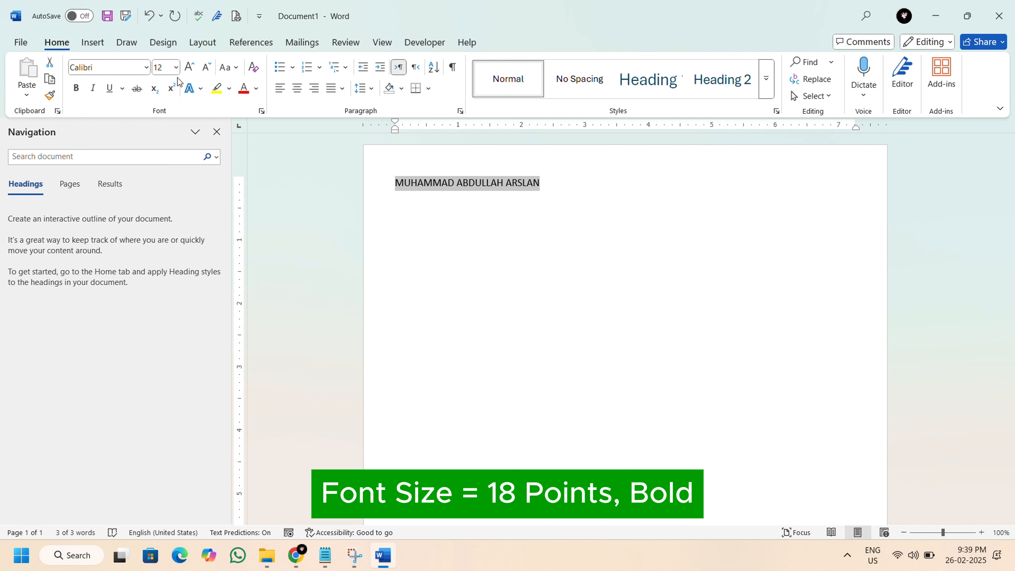
{"action": "left_click", "coordinate": [176, 68]}
{"action": "left_click", "coordinate": [164, 195]}
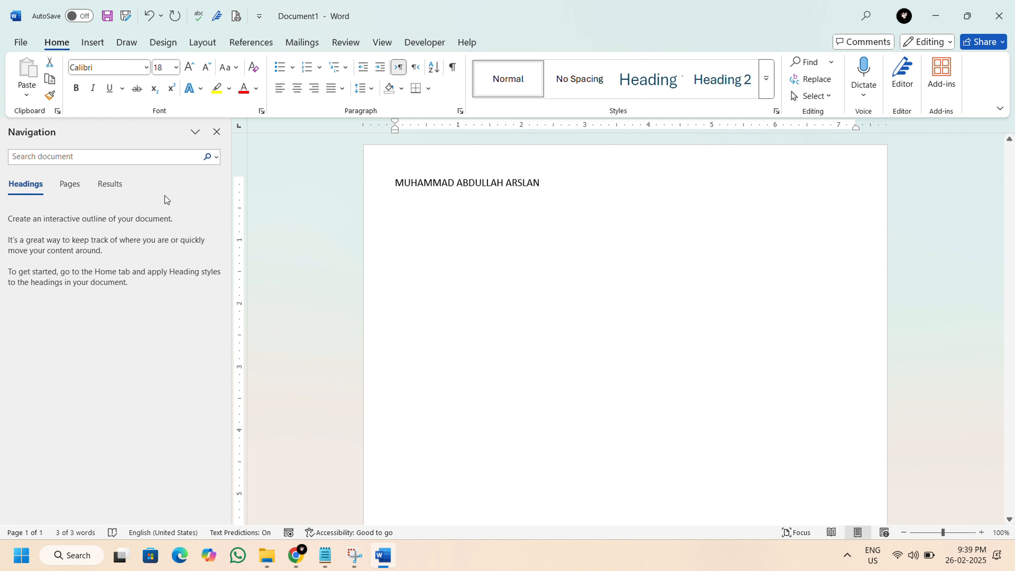
{"action": "left_click", "coordinate": [80, 91]}
Add the candidate's phone number, e-mail address and location on separate lines below the name.
{"action": "left_click", "coordinate": [414, 202]}
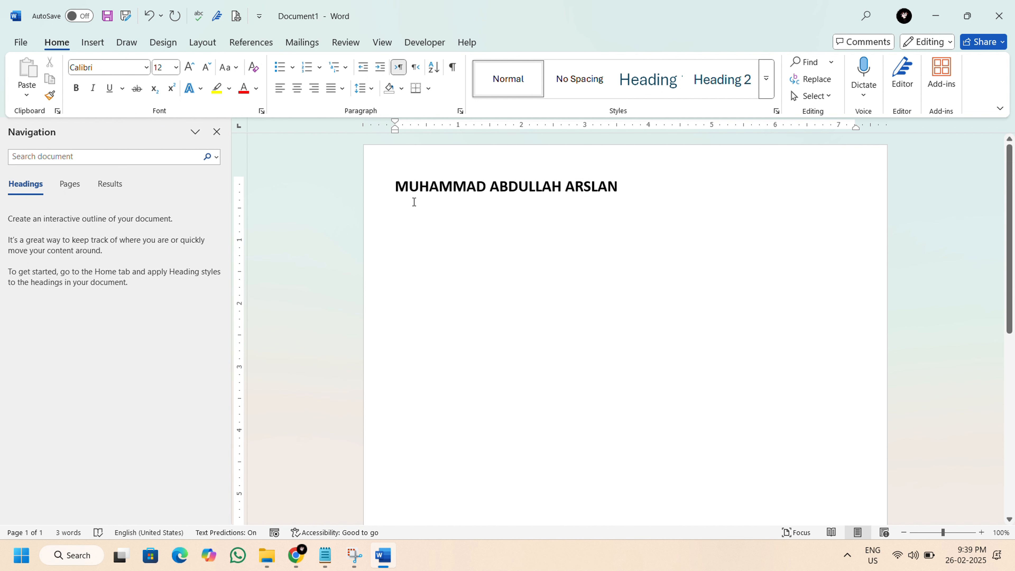
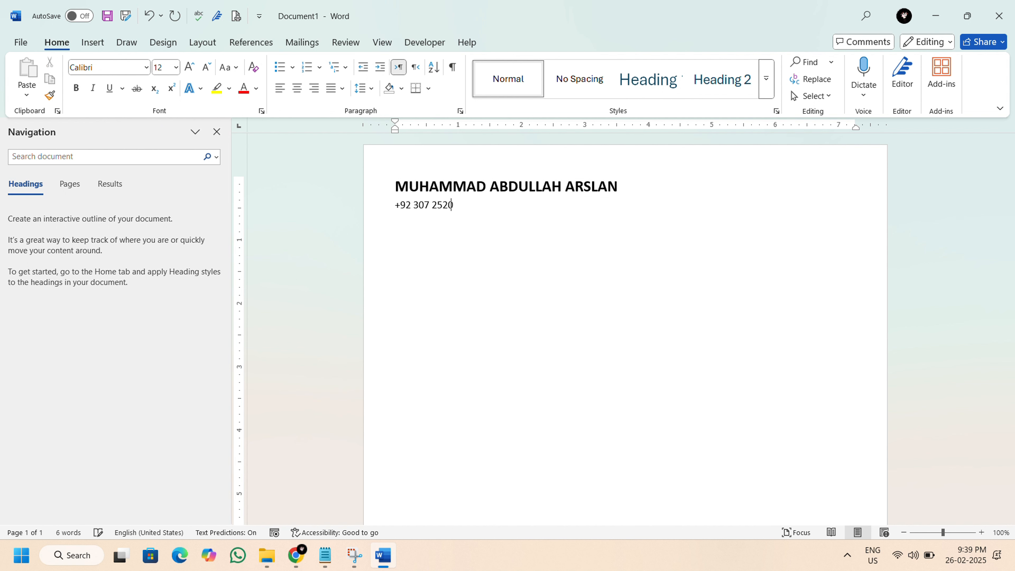
{"action": "key", "text": "Return"}
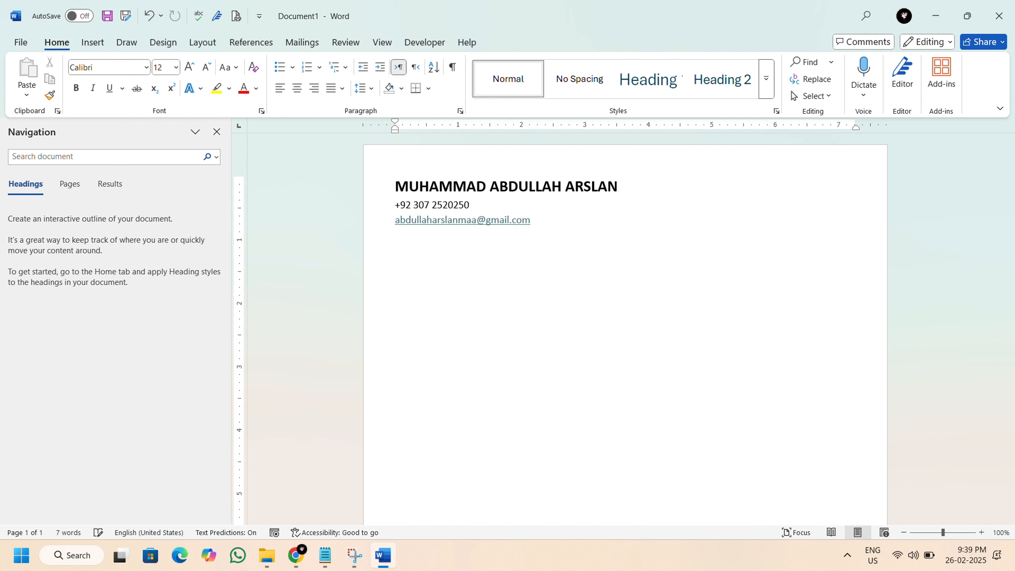
{"action": "type", "text": "Vehari, Punjab, PAK"}
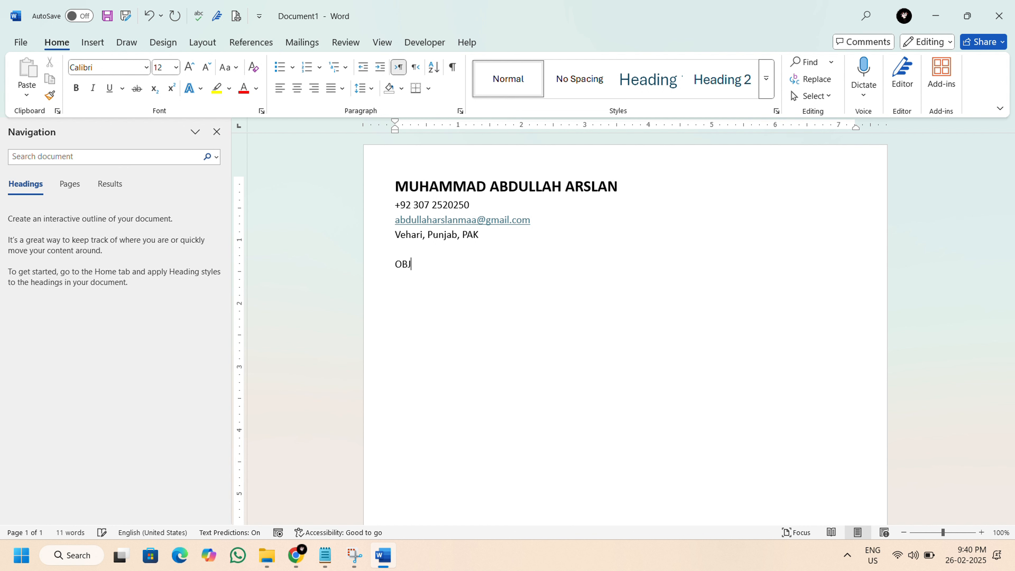
Add the heading OBJECTIVE below the contact details and format it as 14-point bold.
{"action": "type", "text": "ECTIV"}
{"action": "key", "text": "Return"}
{"action": "left_click_drag", "start_coordinate": [396, 262], "coordinate": [442, 264]}
{"action": "left_click", "coordinate": [176, 67]}
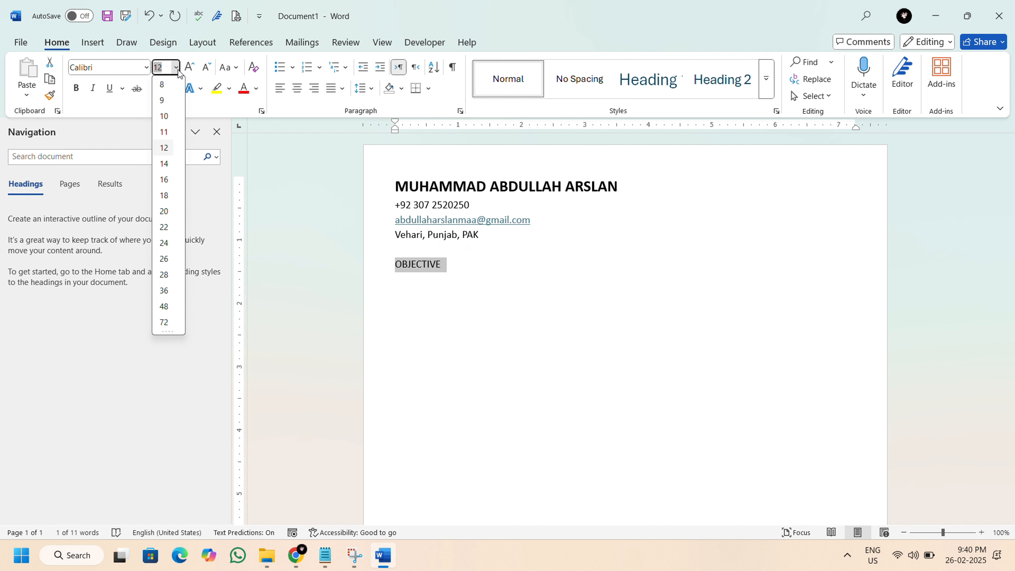
{"action": "left_click", "coordinate": [167, 171]}
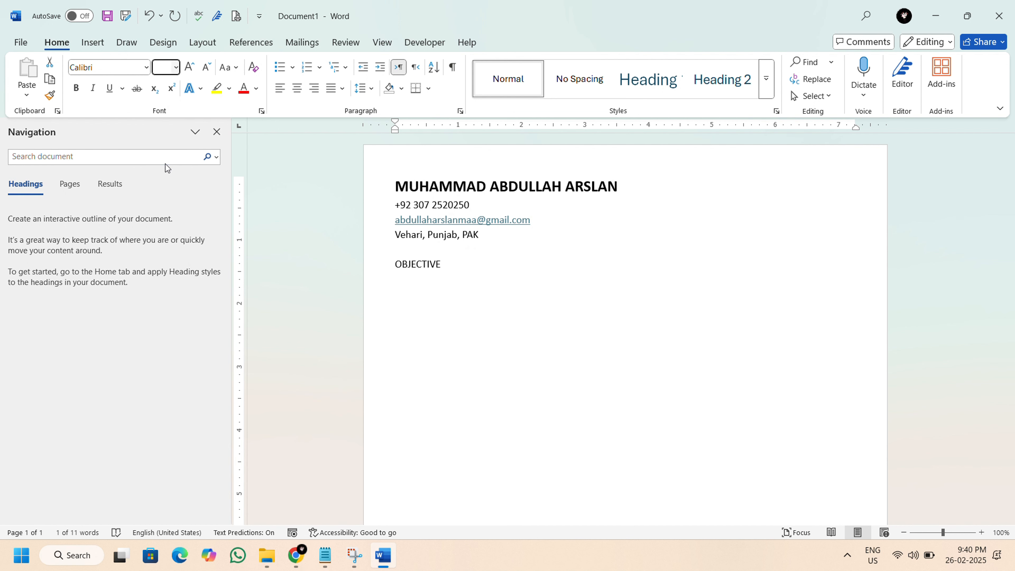
{"action": "left_click", "coordinate": [76, 87]}
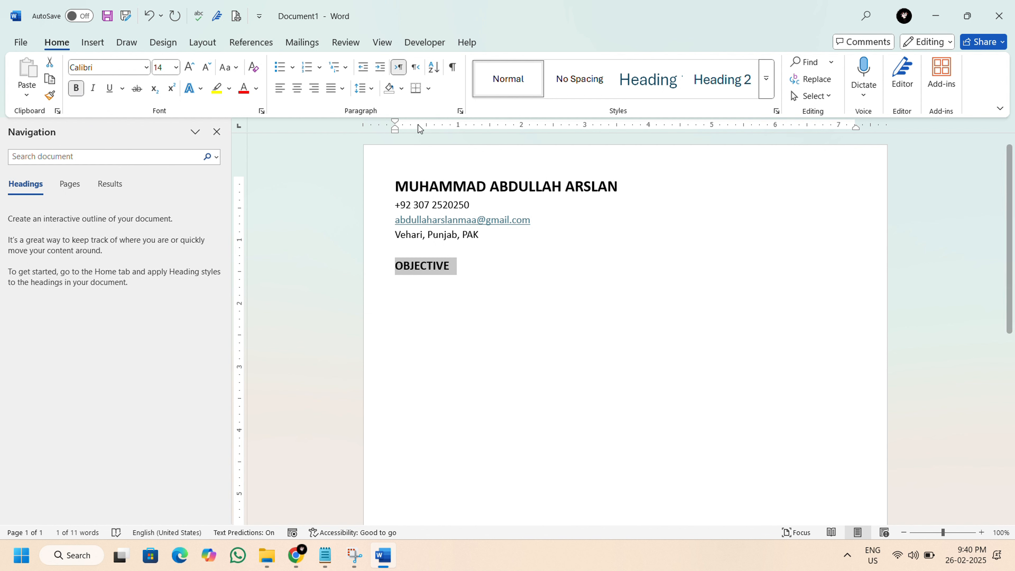
Apply a bottom border and a top border to the OBJECTIVE heading.
{"action": "left_click", "coordinate": [429, 88]}
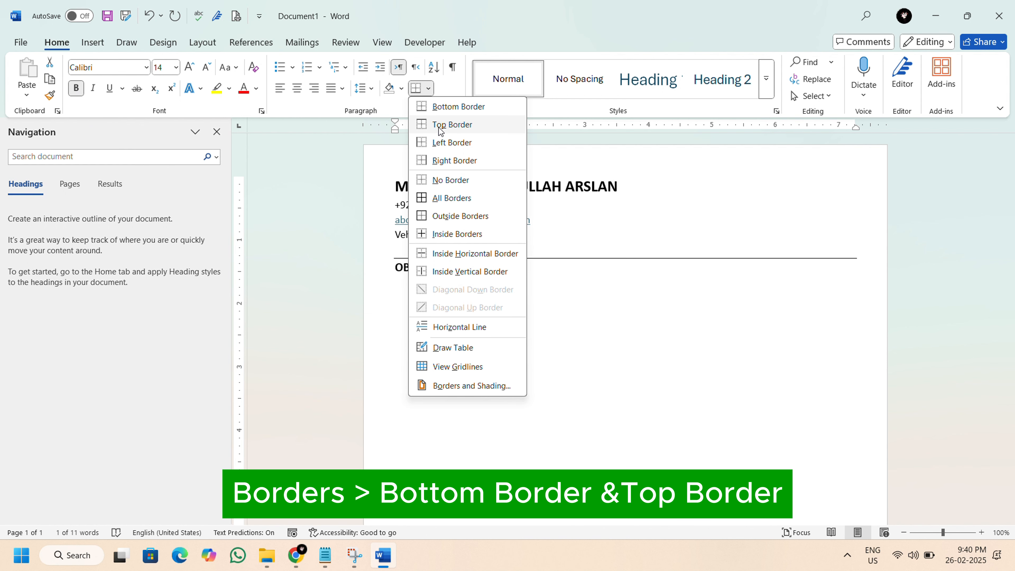
{"action": "left_click", "coordinate": [442, 107]}
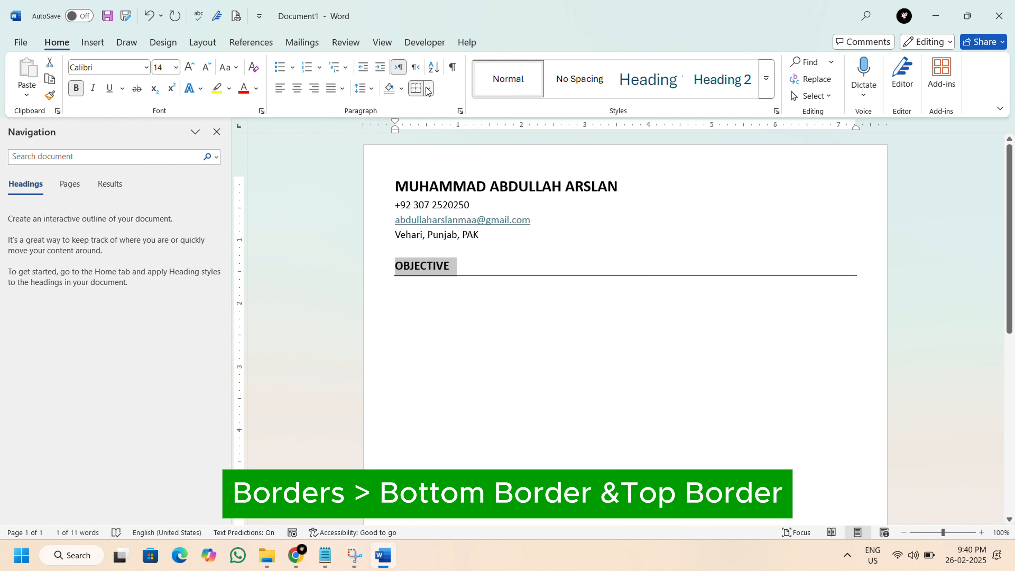
{"action": "left_click", "coordinate": [429, 88]}
{"action": "left_click", "coordinate": [436, 126]}
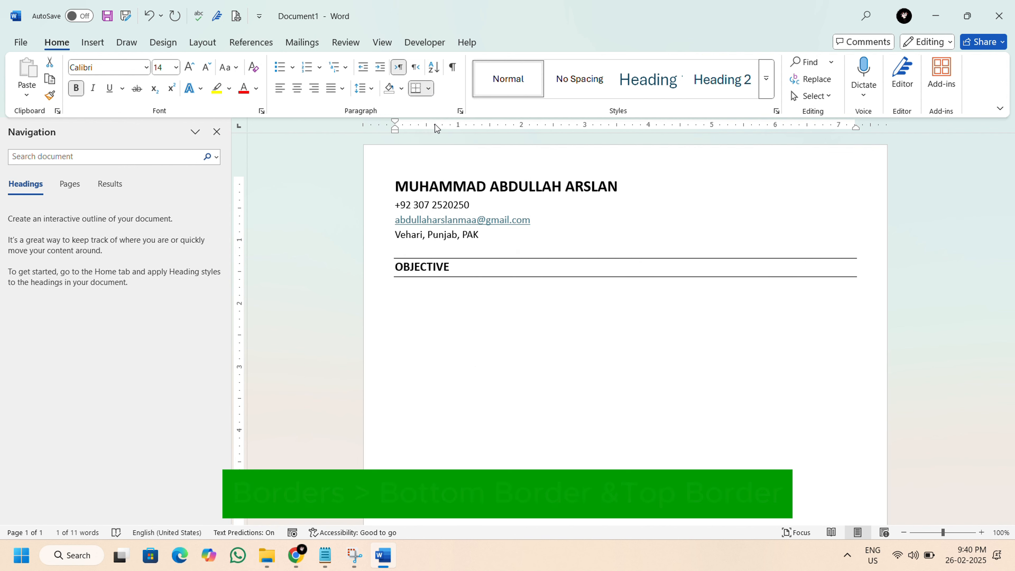
Set the OBJECTIVE heading's paragraph spacing to 6 pt before and 6 pt after.
{"action": "left_click", "coordinate": [371, 89]}
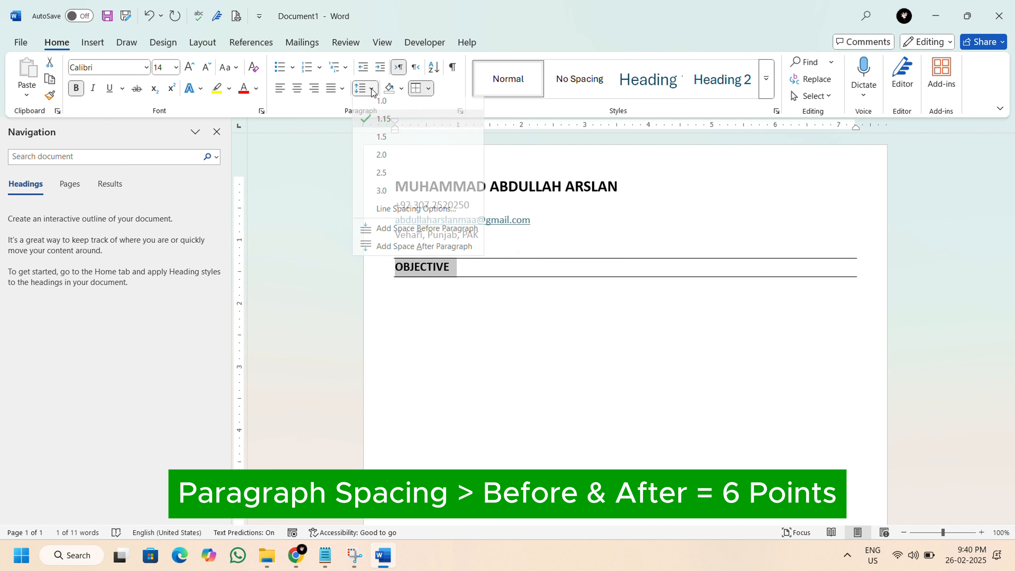
{"action": "left_click", "coordinate": [396, 209]}
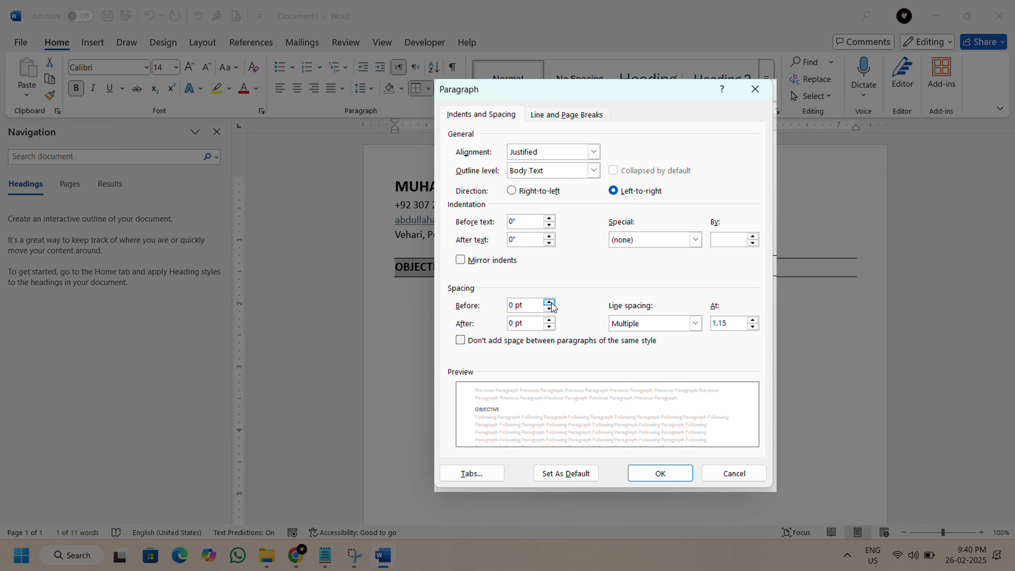
{"action": "left_click", "coordinate": [549, 302]}
{"action": "left_click", "coordinate": [549, 319]}
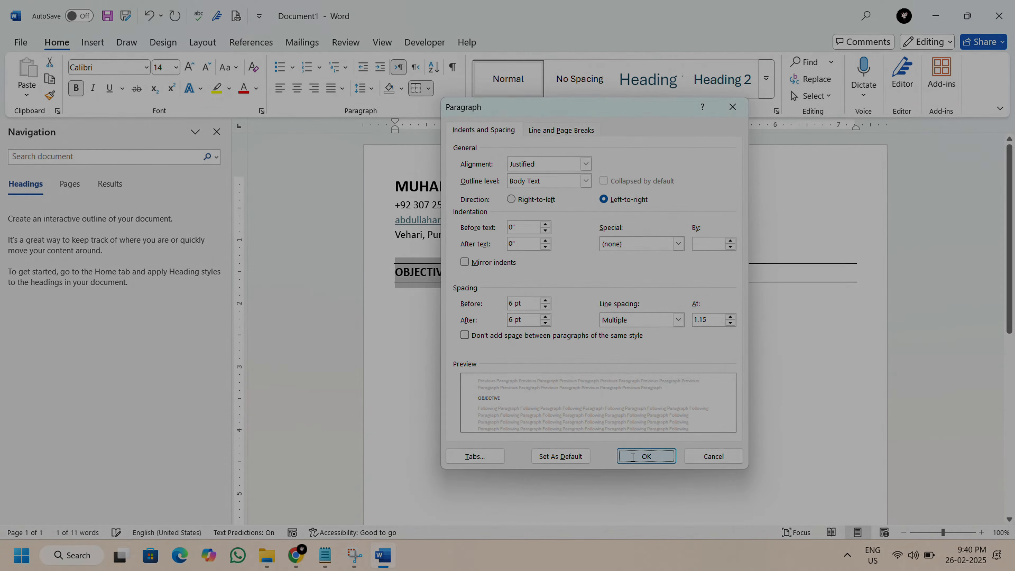
{"action": "left_click", "coordinate": [644, 473]}
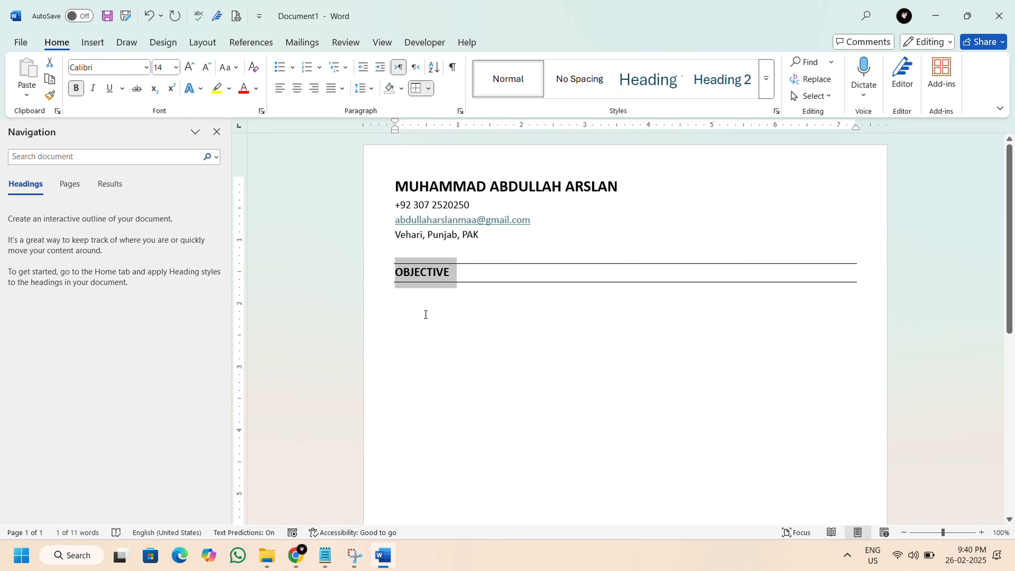
Copy the objective statement from Data (Details).txt in Notepad and paste it below the OBJECTIVE heading in Word.
{"action": "left_click", "coordinate": [413, 297]}
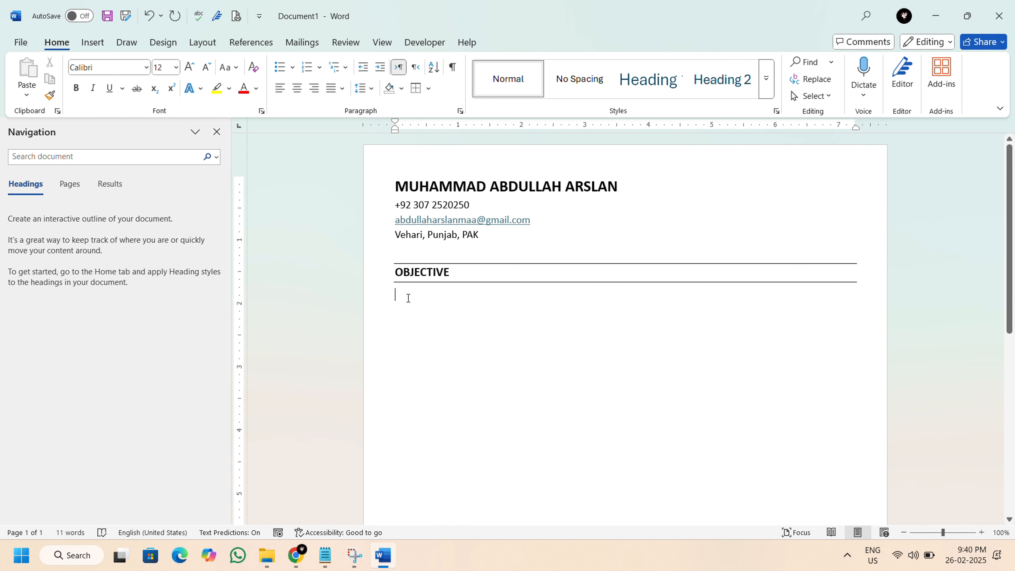
{"action": "left_click", "coordinate": [325, 555]}
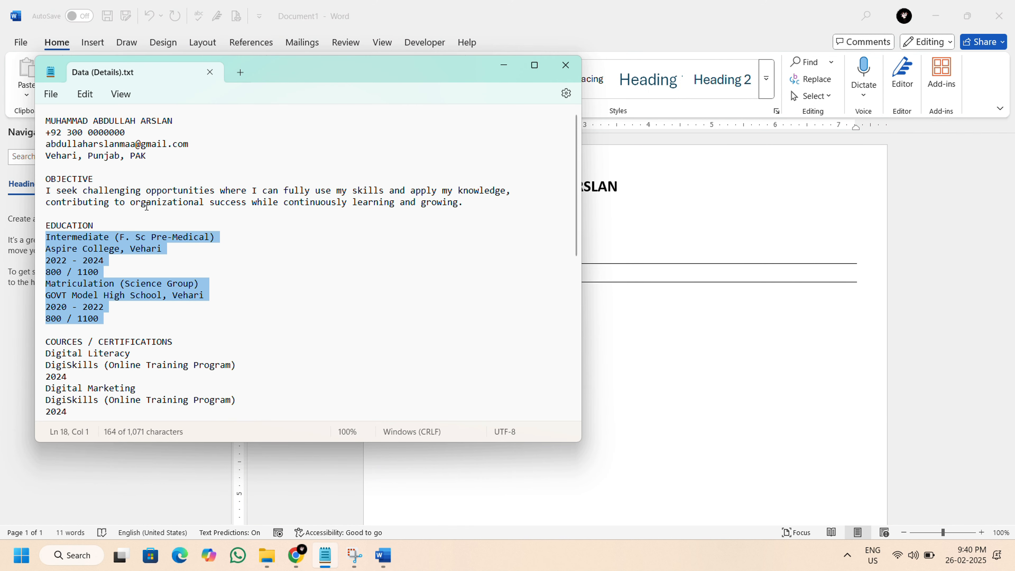
{"action": "left_click_drag", "start_coordinate": [49, 190], "coordinate": [460, 203]}
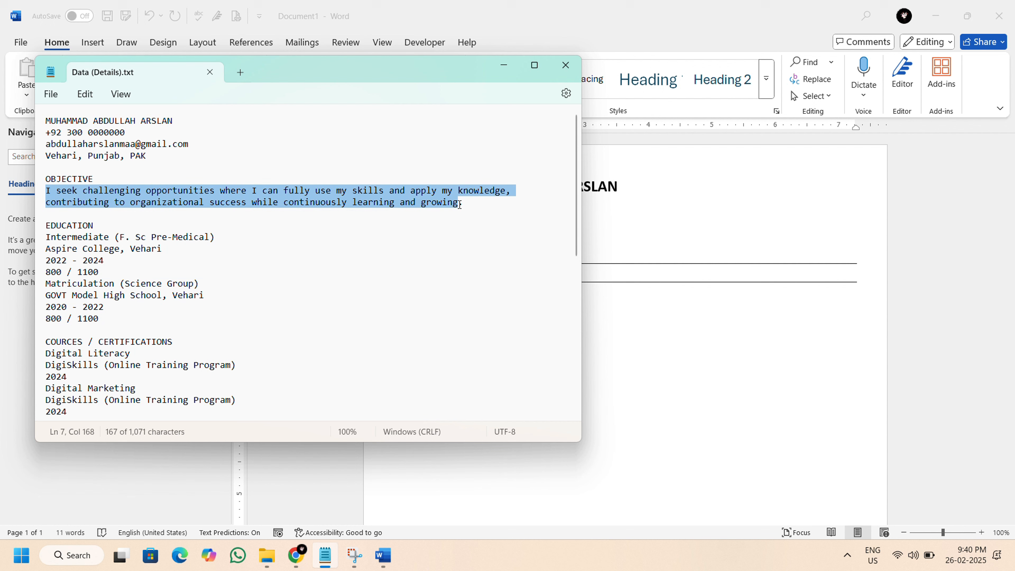
{"action": "right_click", "coordinate": [442, 206]}
{"action": "left_click", "coordinate": [475, 271]}
{"action": "left_click", "coordinate": [504, 65]}
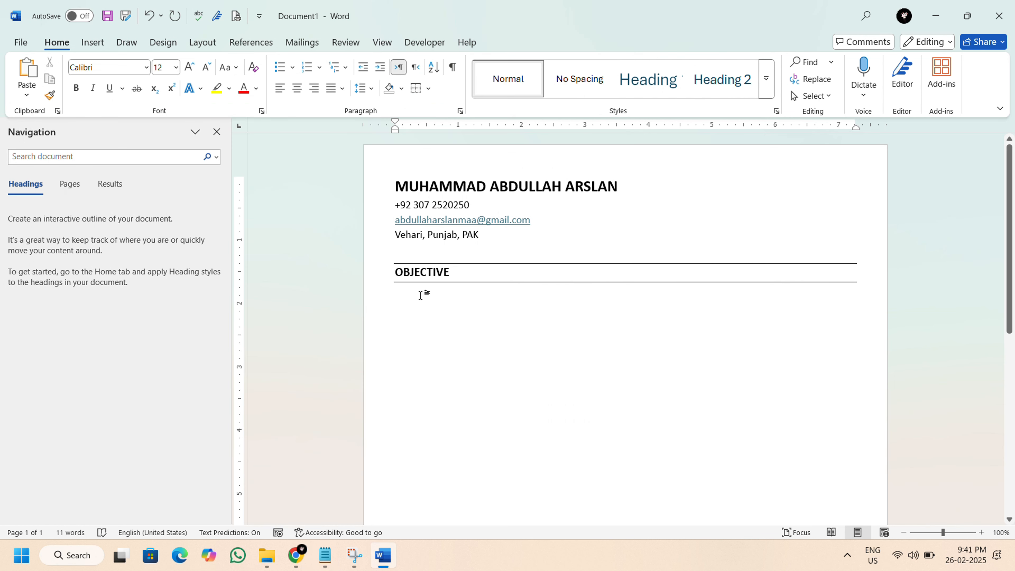
{"action": "right_click", "coordinate": [421, 292]}
{"action": "left_click", "coordinate": [441, 147]}
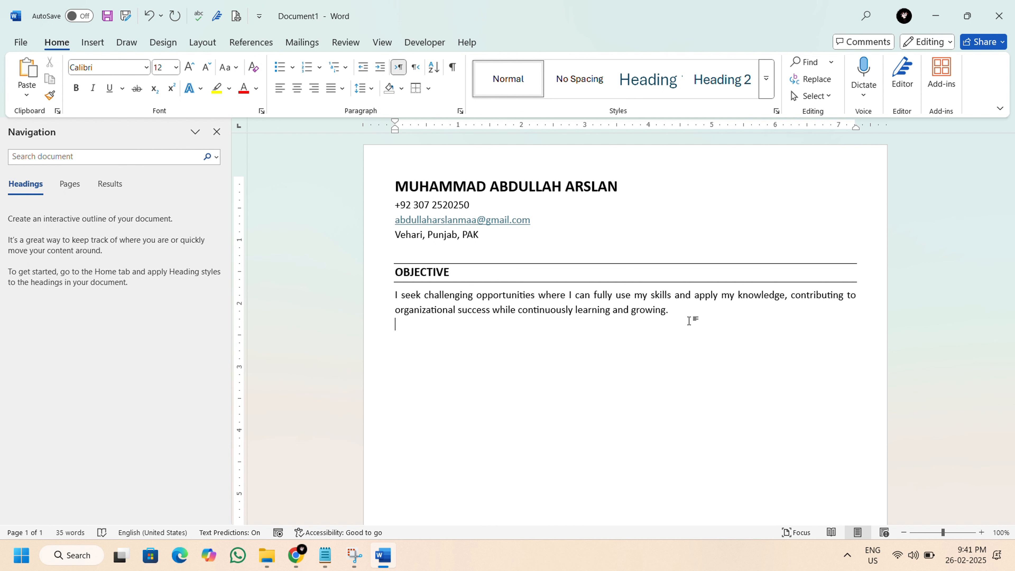
Add the heading EDUCATION below the objective statement and apply the OBJECTIVE heading's formatting to it with Format Painter.
{"action": "type", "text": "EDUCATION"}
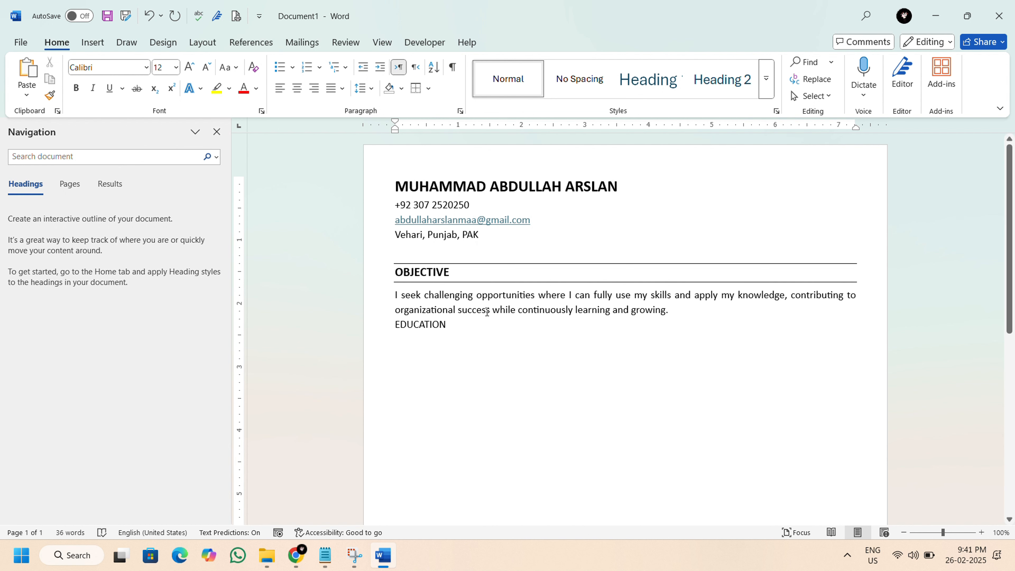
{"action": "left_click_drag", "start_coordinate": [405, 272], "coordinate": [456, 272]}
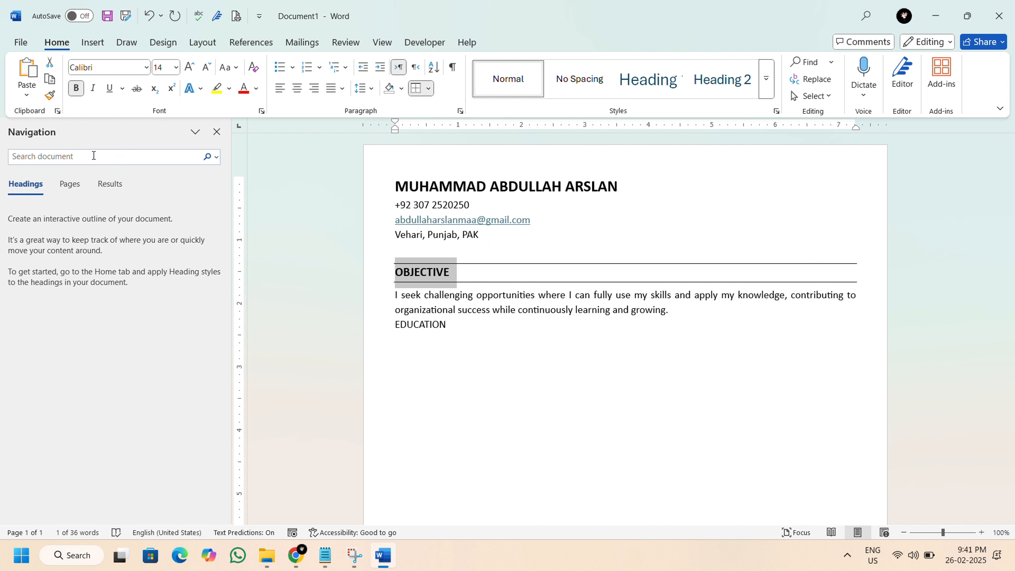
{"action": "left_click", "coordinate": [49, 96]}
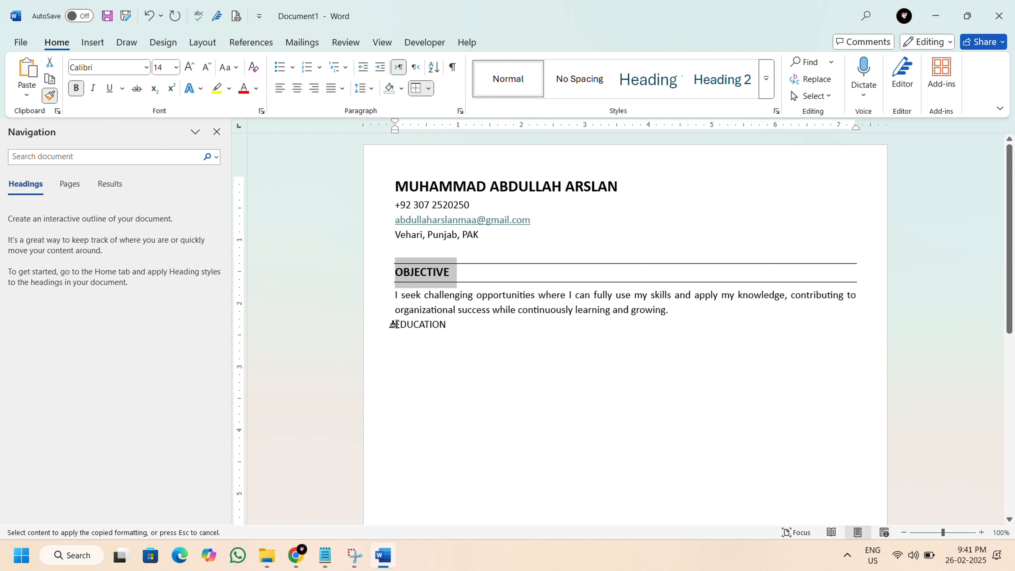
{"action": "left_click_drag", "start_coordinate": [396, 325], "coordinate": [487, 327]}
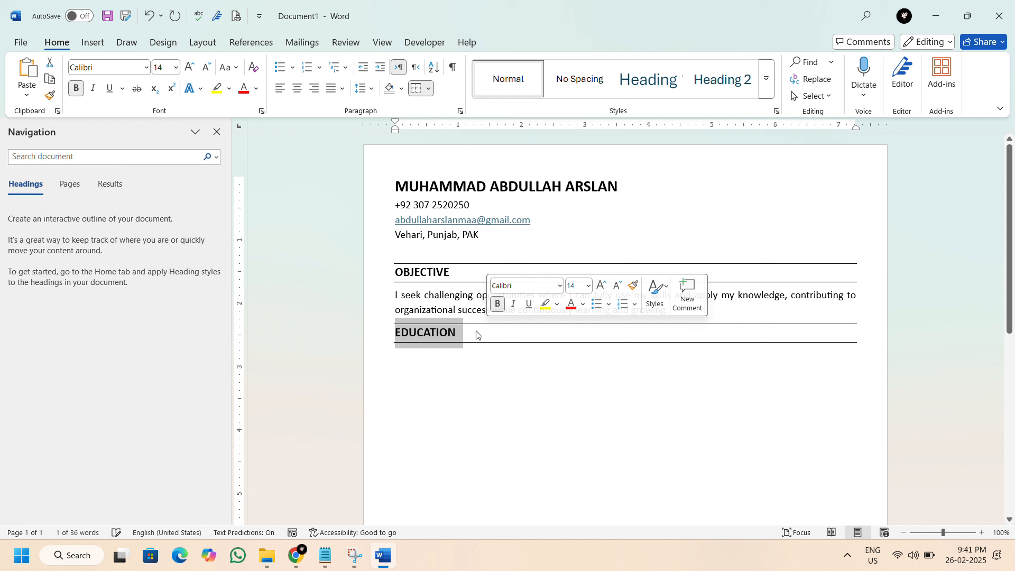
Copy the Intermediate and Matriculation entries from Data (Details).txt in Notepad and paste them below the EDUCATION heading in Word.
{"action": "left_click", "coordinate": [417, 358]}
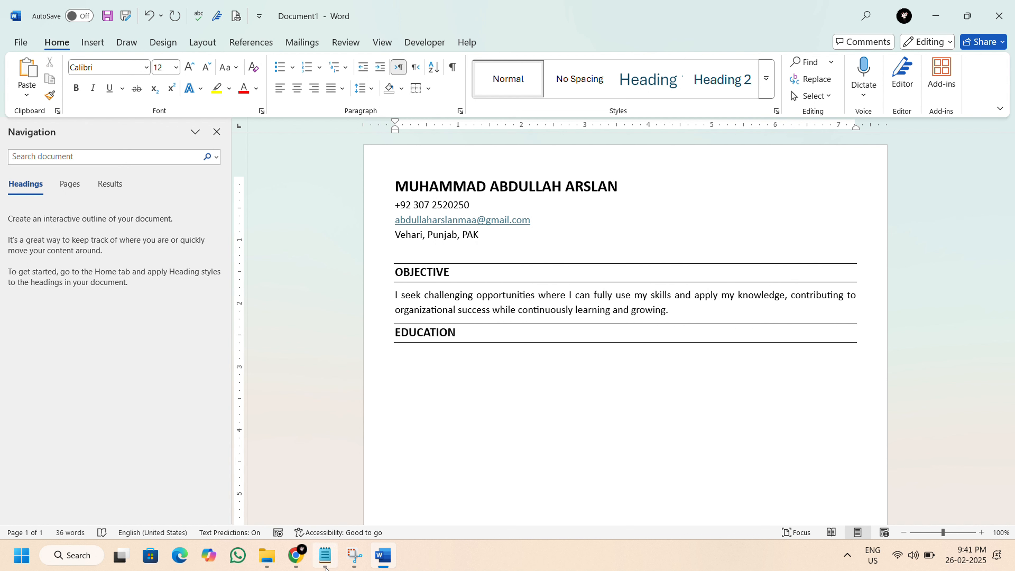
{"action": "left_click", "coordinate": [325, 555]}
{"action": "scroll", "coordinate": [238, 327], "scroll_direction": "down", "scroll_amount": 1}
{"action": "left_click", "coordinate": [99, 229]}
{"action": "left_click_drag", "start_coordinate": [47, 193], "coordinate": [110, 267]}
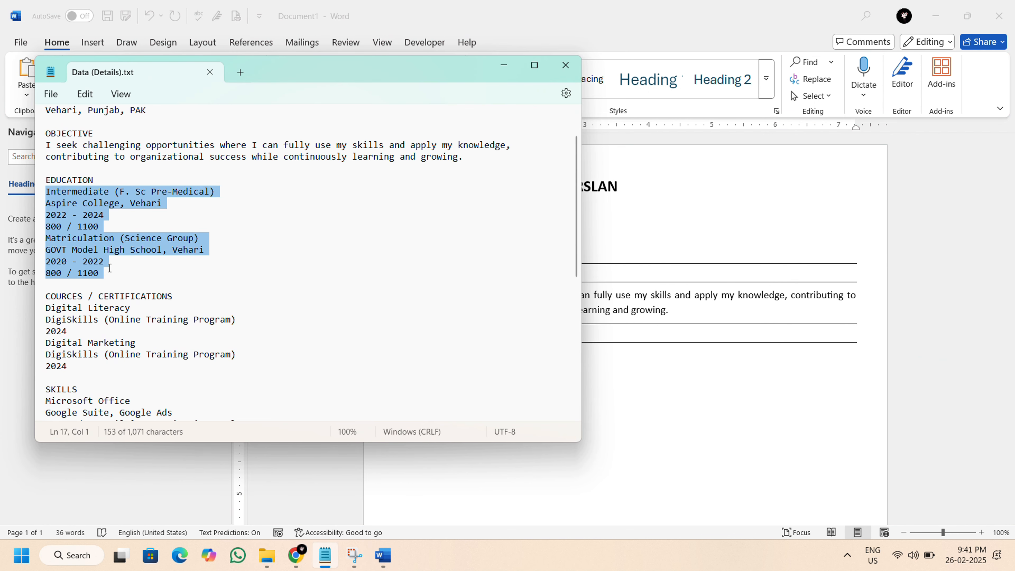
{"action": "right_click", "coordinate": [81, 228]}
{"action": "left_click", "coordinate": [120, 293]}
{"action": "left_click", "coordinate": [503, 64]}
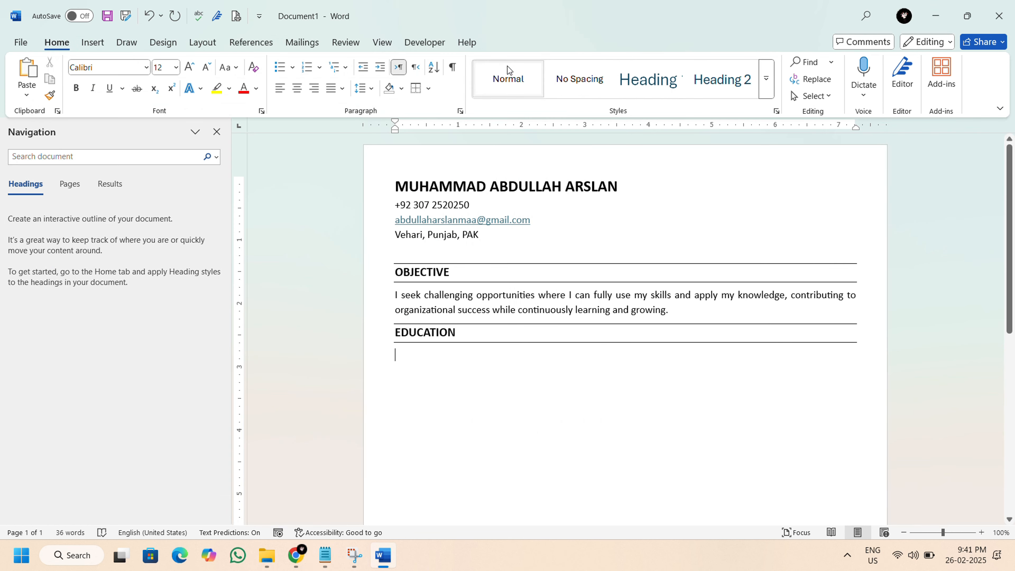
{"action": "right_click", "coordinate": [405, 362]}
{"action": "left_click", "coordinate": [436, 212]}
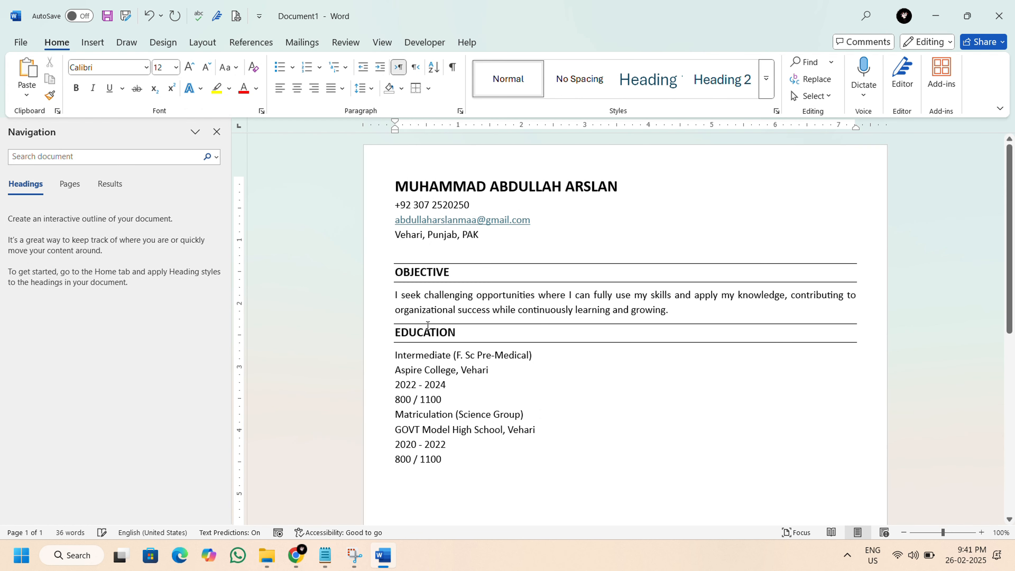
Join the college name and the dates 2022 - 2024 to the Intermediate line, separated into tab-aligned columns.
{"action": "scroll", "coordinate": [427, 366], "scroll_direction": "down", "scroll_amount": 2}
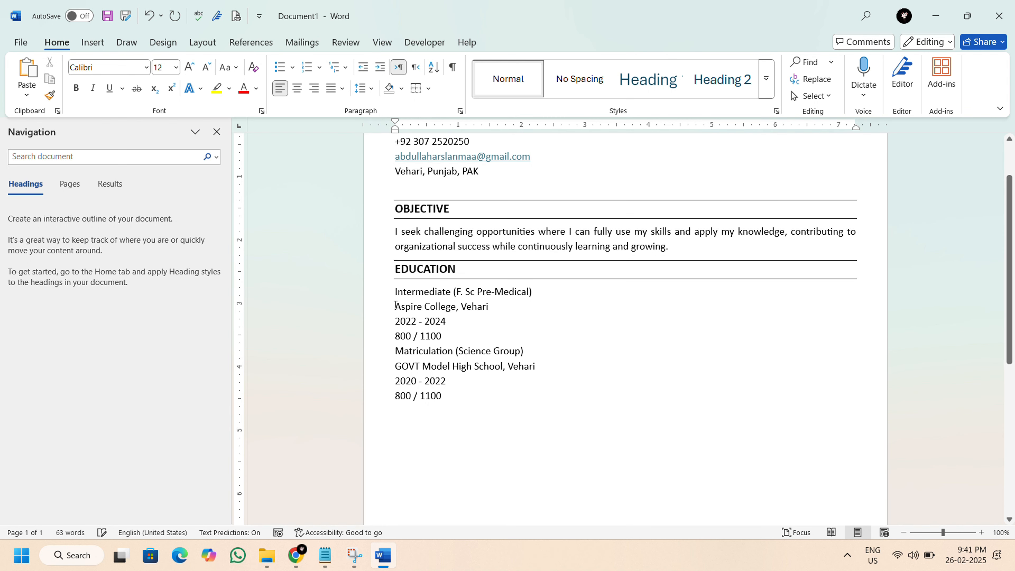
{"action": "left_click", "coordinate": [396, 305]}
{"action": "key", "text": "BackSpace"}
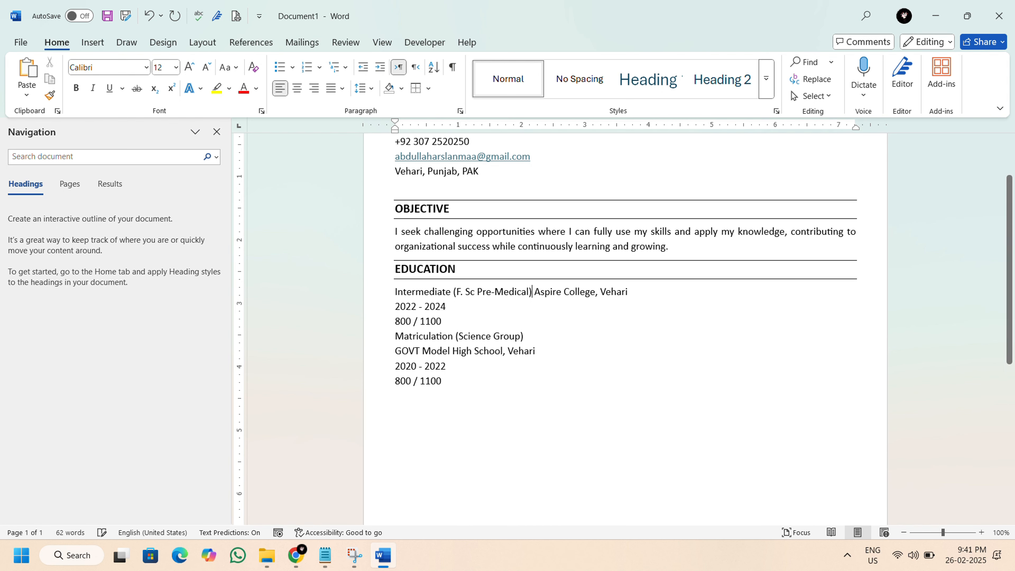
{"action": "key", "text": "Tab"}
{"action": "key", "text": "Tab"}
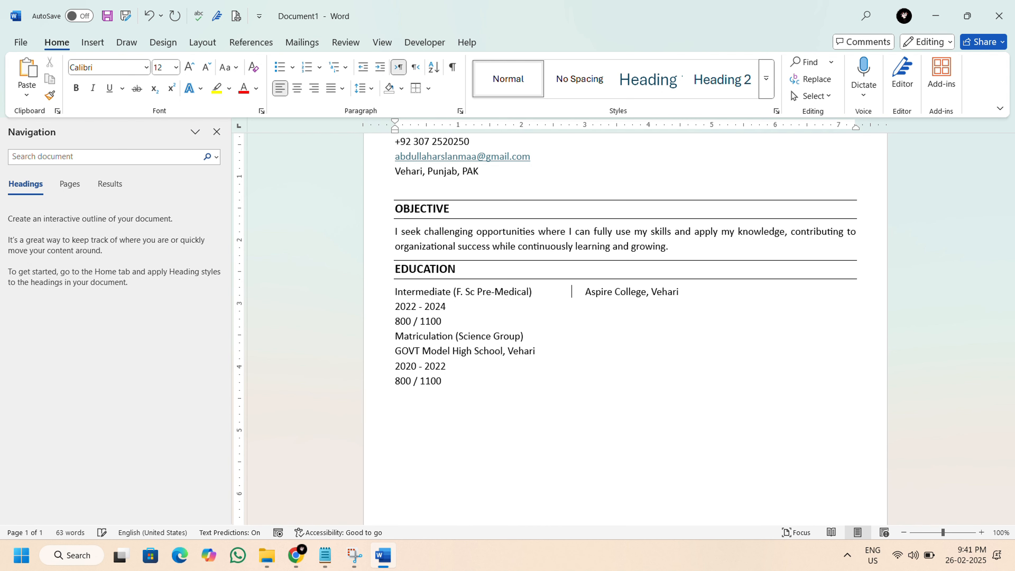
{"action": "left_click", "coordinate": [396, 307]}
{"action": "key", "text": "BackSpace"}
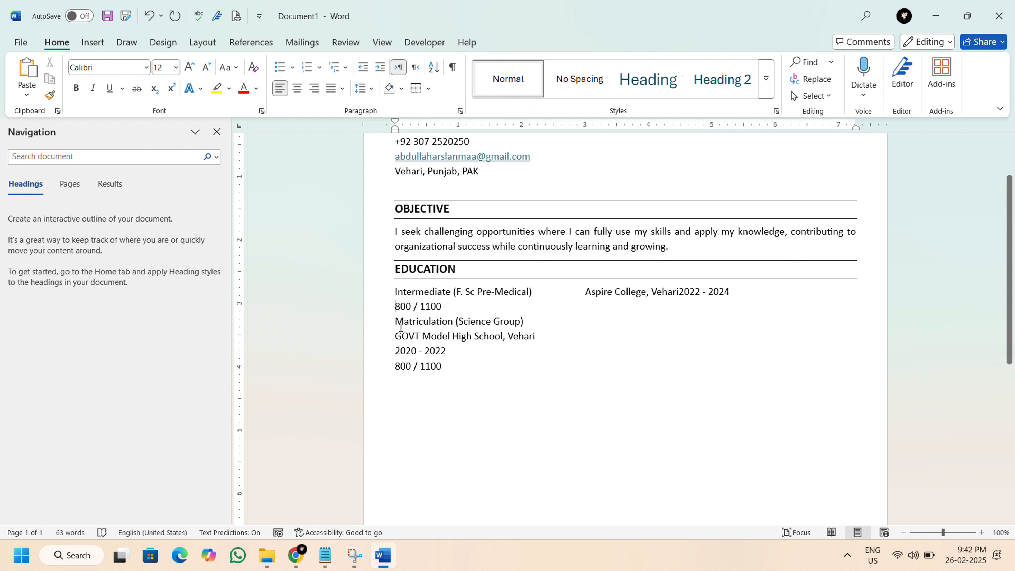
{"action": "key", "text": "Tab"}
{"action": "key", "text": "Tab"}
{"action": "key", "text": "Tab"}
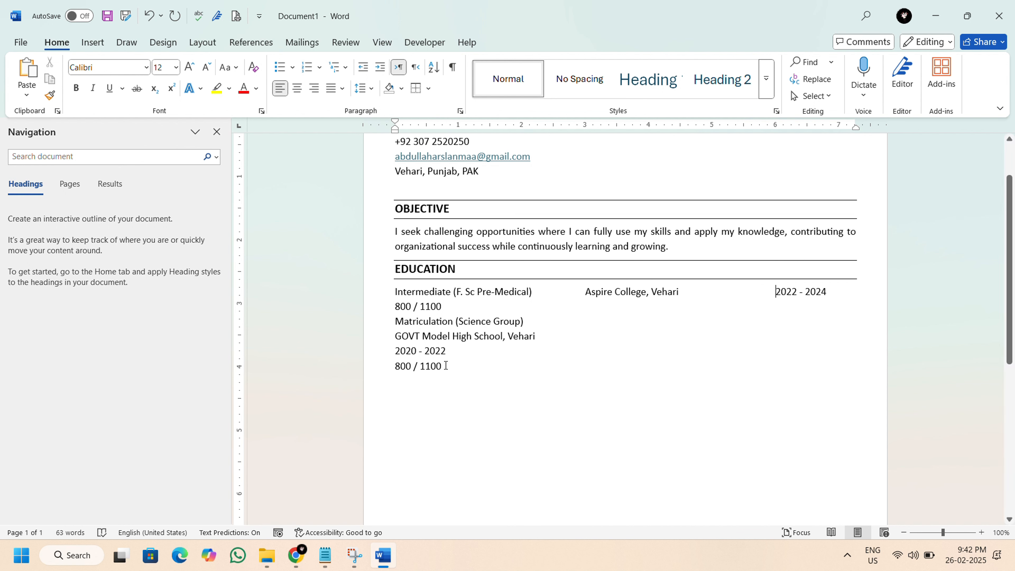
Join the school name and the dates 2020 - 2022 to the Matriculation line, tab-aligned with the Intermediate entry.
{"action": "left_click", "coordinate": [398, 341]}
{"action": "key", "text": "BackSpace"}
{"action": "key", "text": "Tab"}
{"action": "key", "text": "Tab"}
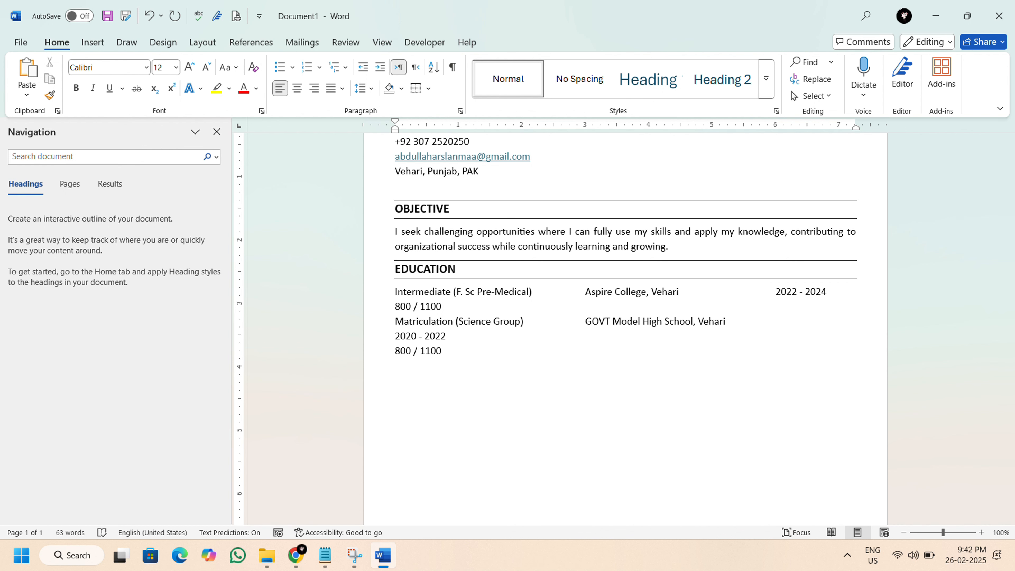
{"action": "left_click", "coordinate": [397, 339]}
{"action": "key", "text": "BackSpace"}
{"action": "key", "text": "Tab"}
{"action": "key", "text": "Tab"}
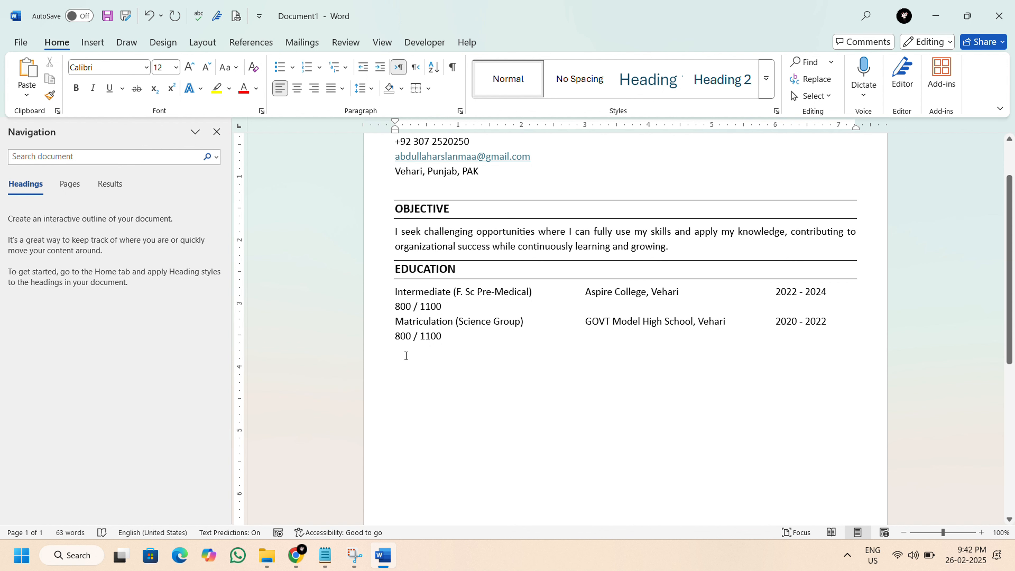
Apply open-book bullets to all four lines of the Intermediate and Matriculation entries.
{"action": "left_click", "coordinate": [405, 355]}
{"action": "scroll", "coordinate": [449, 334], "scroll_direction": "down", "scroll_amount": 2}
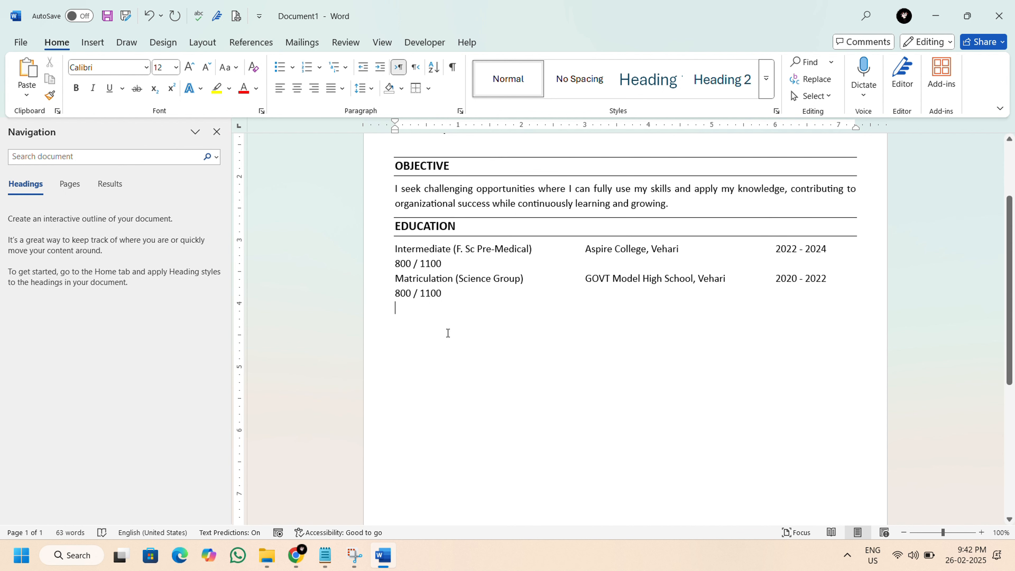
{"action": "left_click_drag", "start_coordinate": [394, 231], "coordinate": [442, 274]}
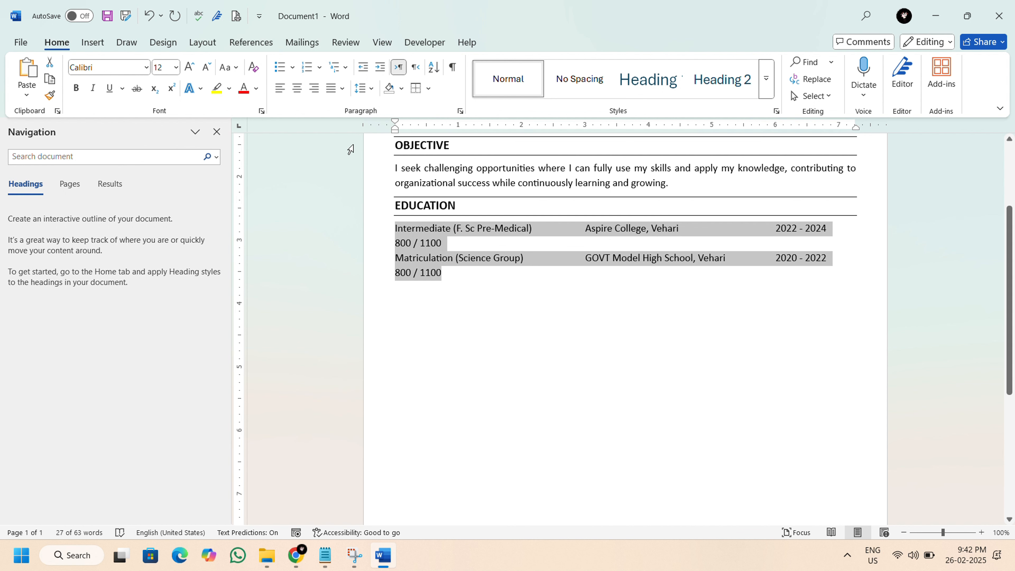
{"action": "left_click", "coordinate": [294, 68]}
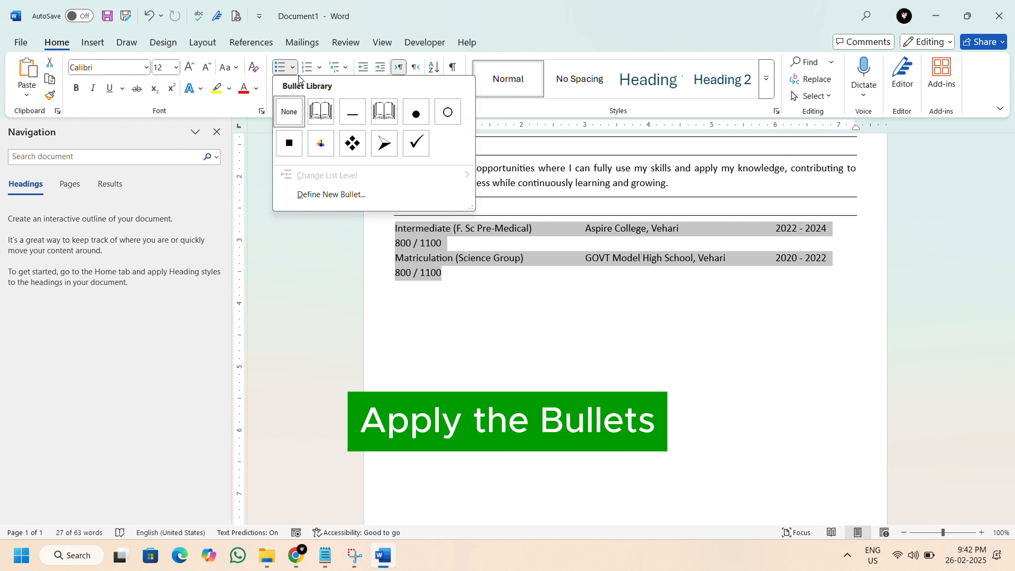
{"action": "left_click", "coordinate": [320, 100]}
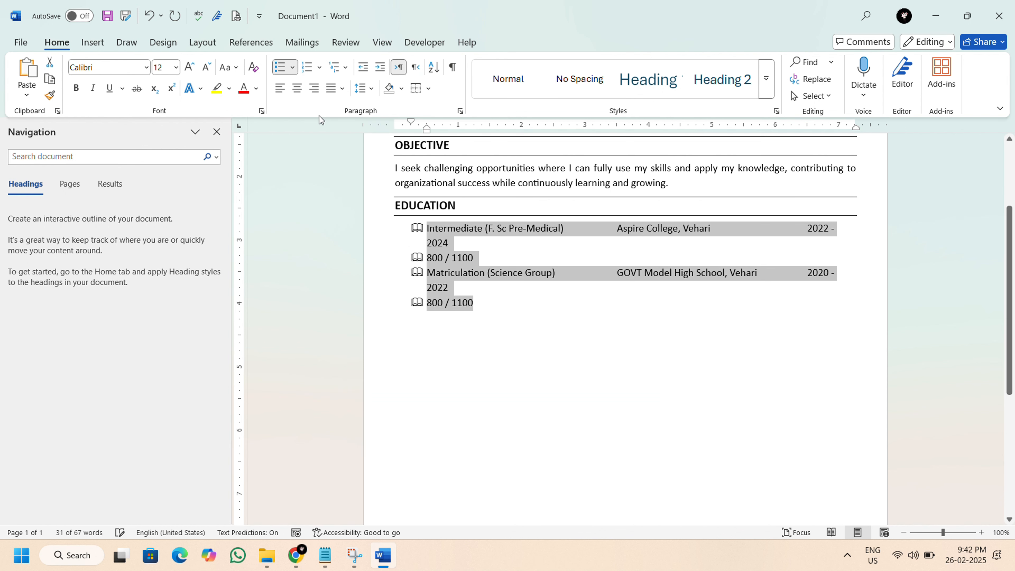
Look at the symbol option for defining a new bullet and close the dialogs with the open-book symbol kept.
{"action": "left_click", "coordinate": [294, 69]}
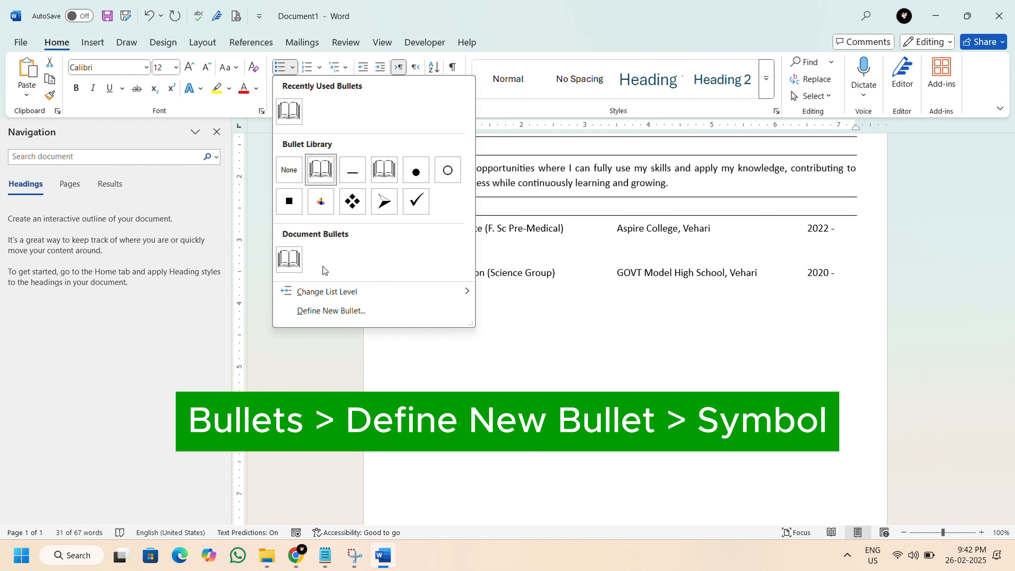
{"action": "left_click", "coordinate": [330, 311]}
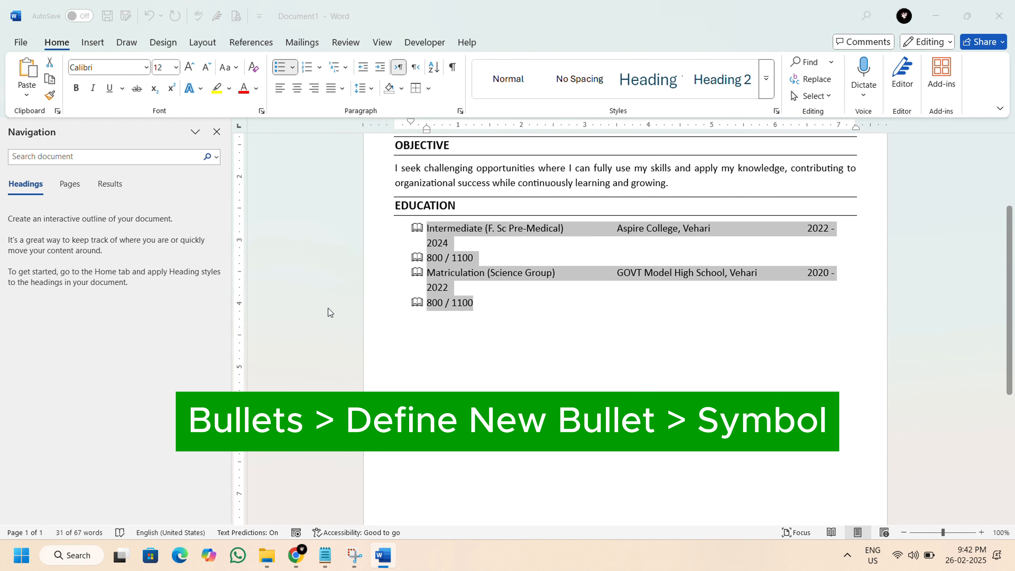
{"action": "left_click", "coordinate": [446, 183]}
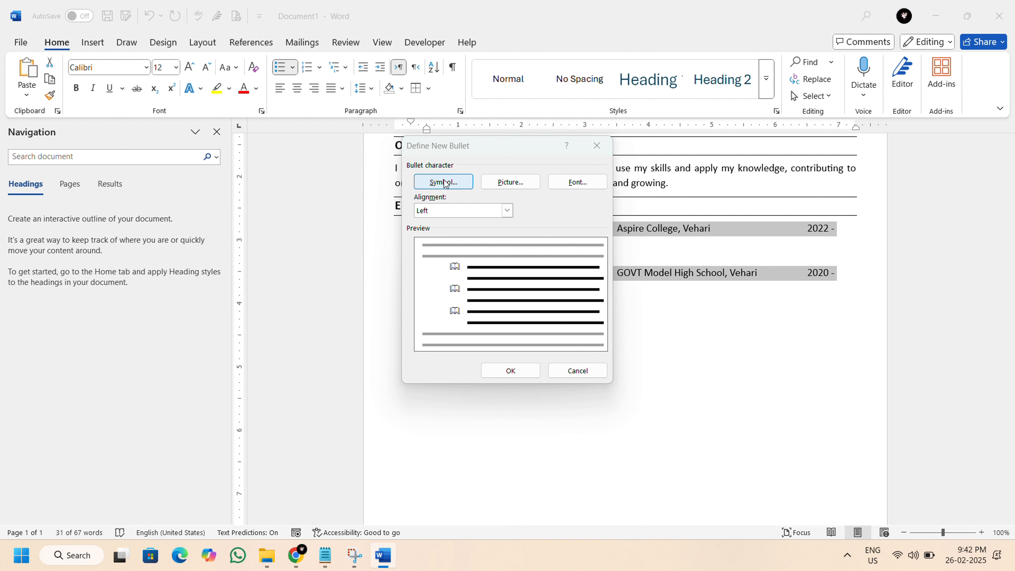
{"action": "left_click", "coordinate": [766, 436]}
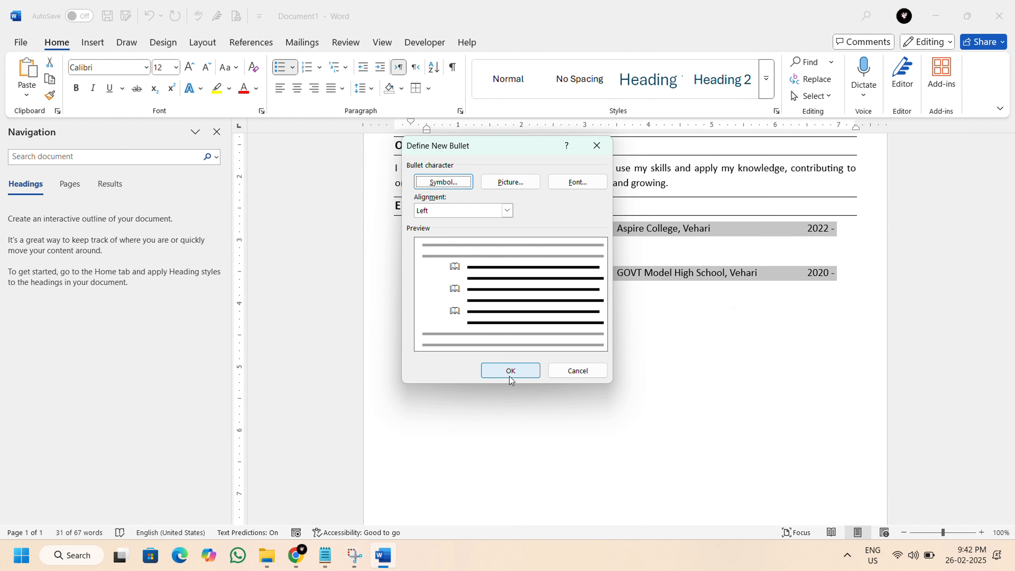
{"action": "left_click", "coordinate": [511, 371]}
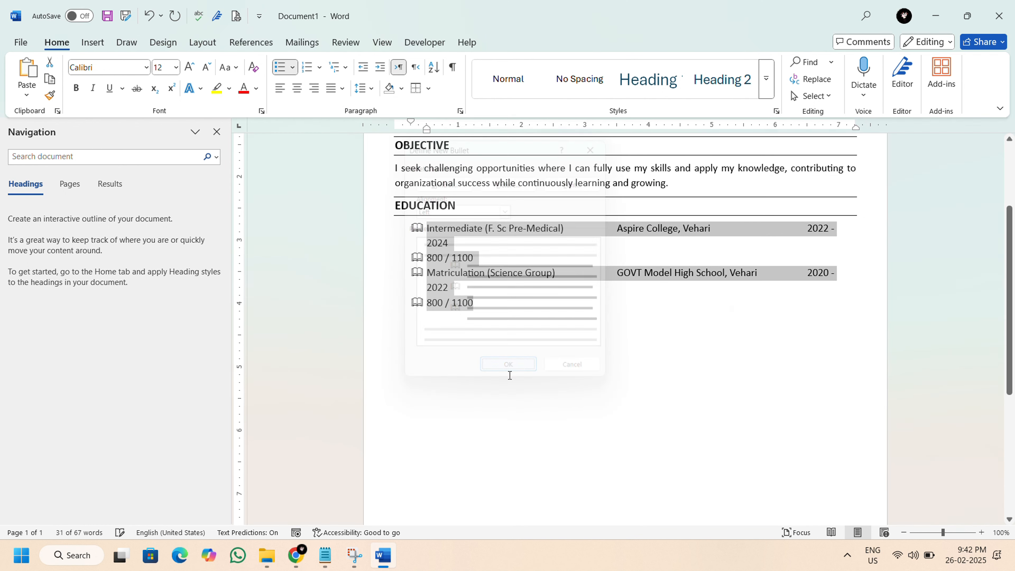
Decrease the indent of the bulleted education list and remove the bullets from both 800 / 1100 lines.
{"action": "left_click", "coordinate": [363, 67]}
{"action": "left_click", "coordinate": [413, 243]}
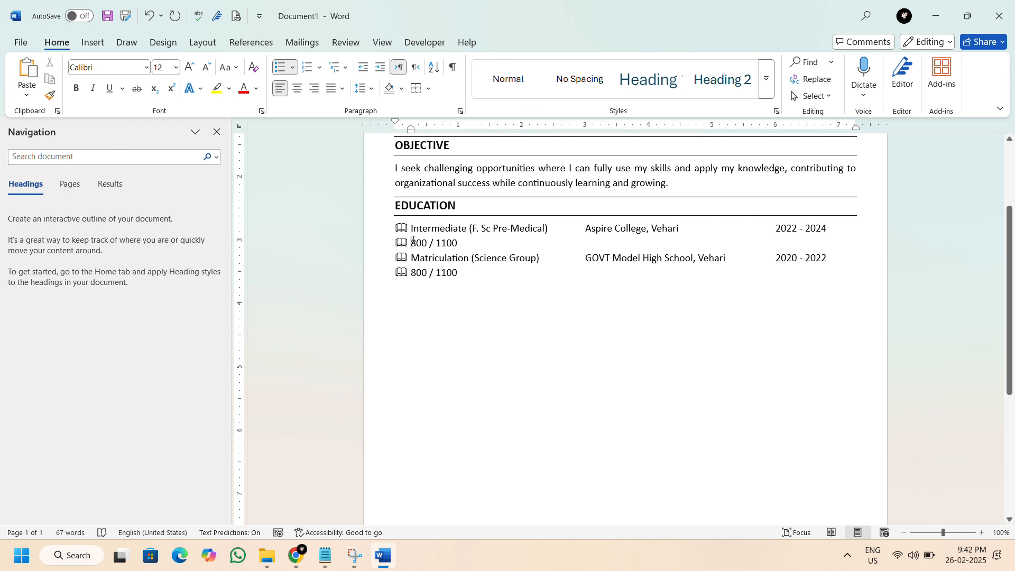
{"action": "key", "text": "BackSpace"}
{"action": "left_click", "coordinate": [413, 274]}
{"action": "key", "text": "BackSpace"}
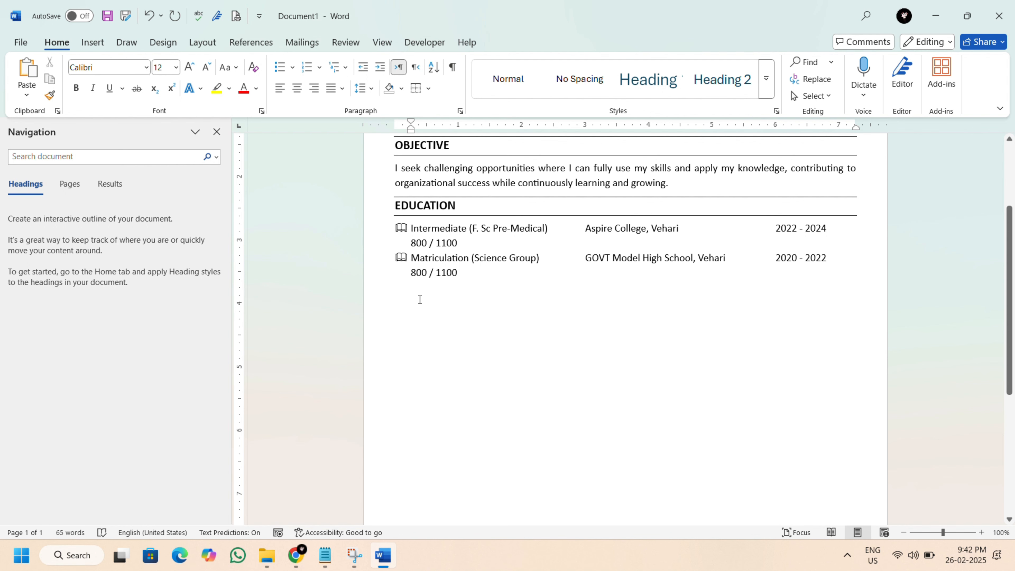
{"action": "left_click", "coordinate": [419, 298]}
{"action": "type", "text": "COU"}
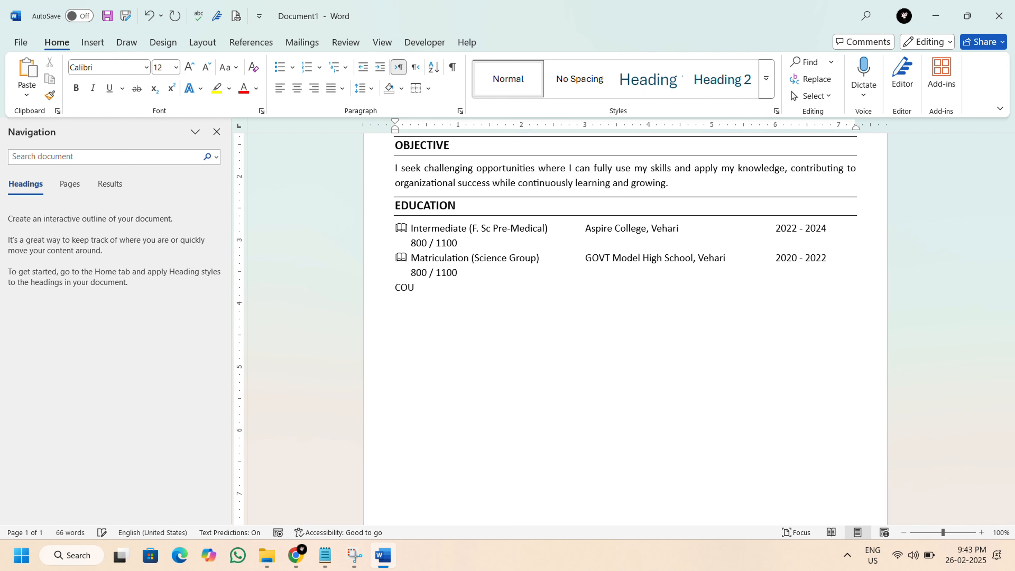
{"action": "type", "text": "RCES"}
Copy the COURCES / CERTIFICATIONS heading and its entries from Data (Details).txt in Notepad and paste them over the COURCES line in Word.
{"action": "left_click", "coordinate": [326, 555]}
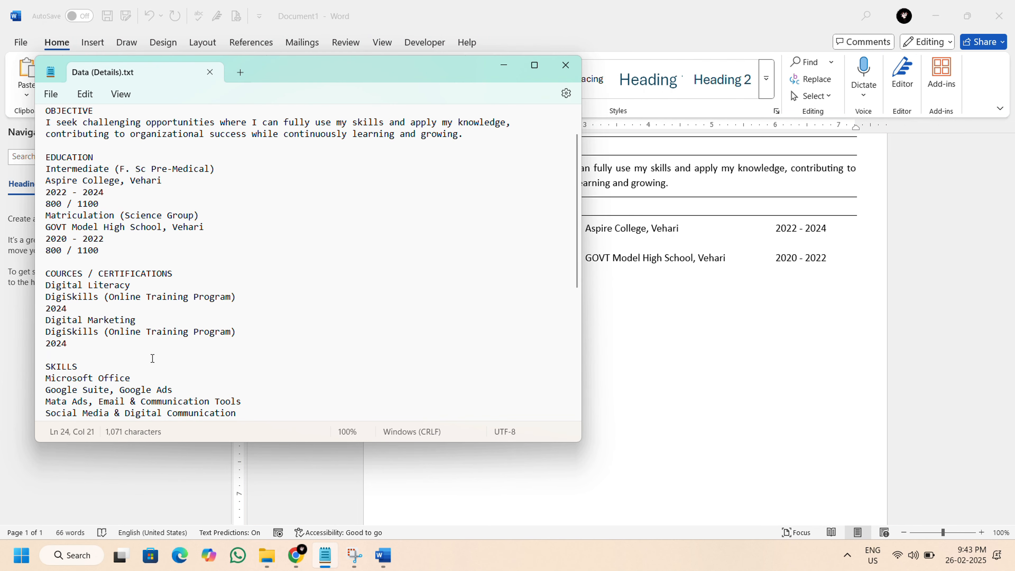
{"action": "scroll", "coordinate": [152, 356], "scroll_direction": "down", "scroll_amount": 1}
{"action": "left_click_drag", "start_coordinate": [46, 261], "coordinate": [67, 341]}
{"action": "right_click", "coordinate": [58, 320]}
{"action": "left_click", "coordinate": [88, 363]}
{"action": "left_click", "coordinate": [326, 555]}
{"action": "left_click_drag", "start_coordinate": [397, 288], "coordinate": [440, 311]}
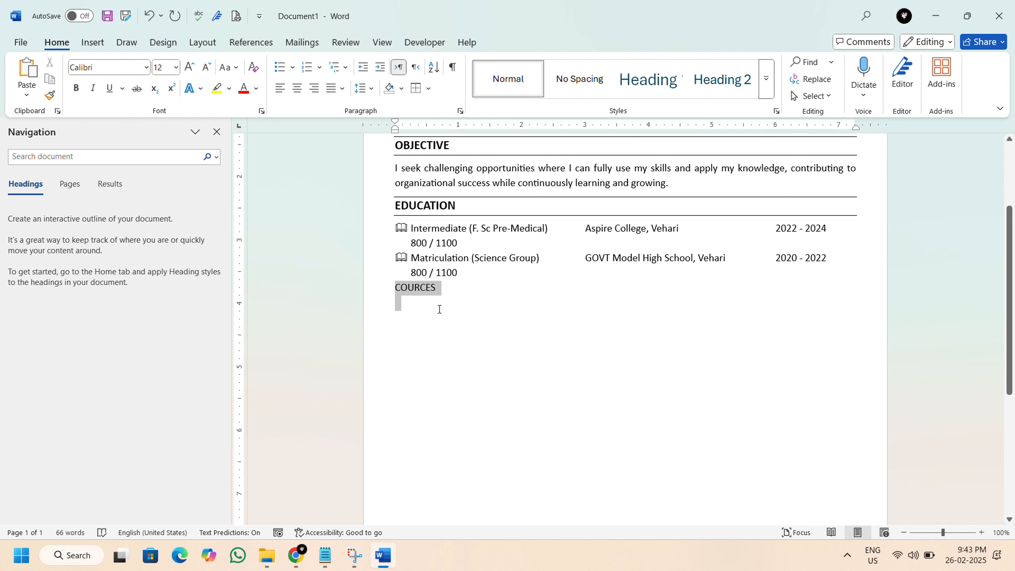
{"action": "right_click", "coordinate": [417, 289]}
{"action": "left_click", "coordinate": [445, 142]}
Copy the EDUCATION heading's formatting onto the COURCES / CERTIFICATIONS heading.
{"action": "scroll", "coordinate": [427, 340], "scroll_direction": "up", "scroll_amount": 1}
{"action": "left_click_drag", "start_coordinate": [393, 235], "coordinate": [471, 236]}
{"action": "left_click", "coordinate": [49, 95]}
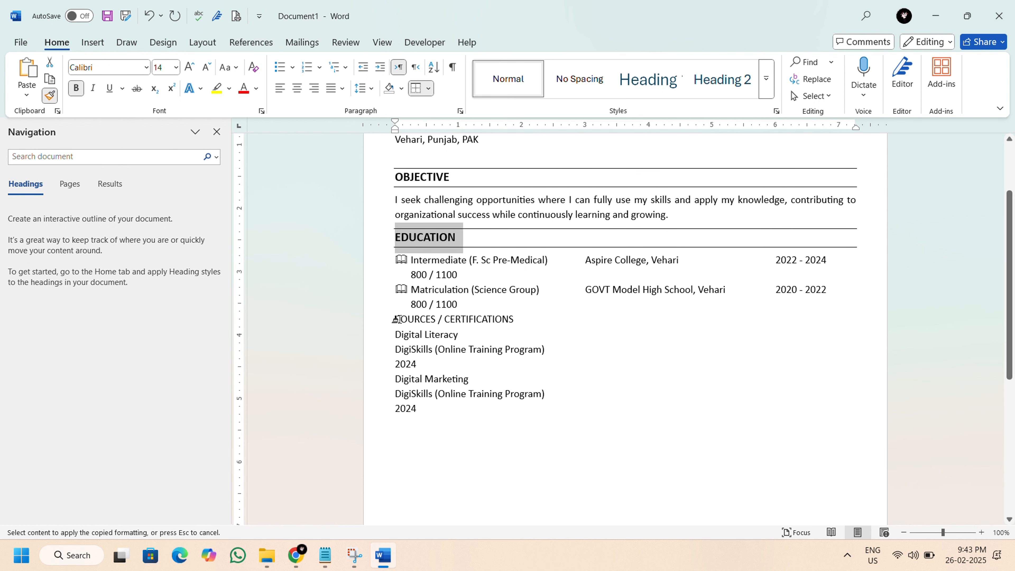
{"action": "left_click_drag", "start_coordinate": [394, 319], "coordinate": [519, 321]}
Join the Digital Literacy entry into one line, with DigiSkills (Online Training Program) and 2024 tabbed to align with the education columns.
{"action": "scroll", "coordinate": [468, 364], "scroll_direction": "down", "scroll_amount": 1}
{"action": "left_click", "coordinate": [396, 301]}
{"action": "key", "text": "BackSpace"}
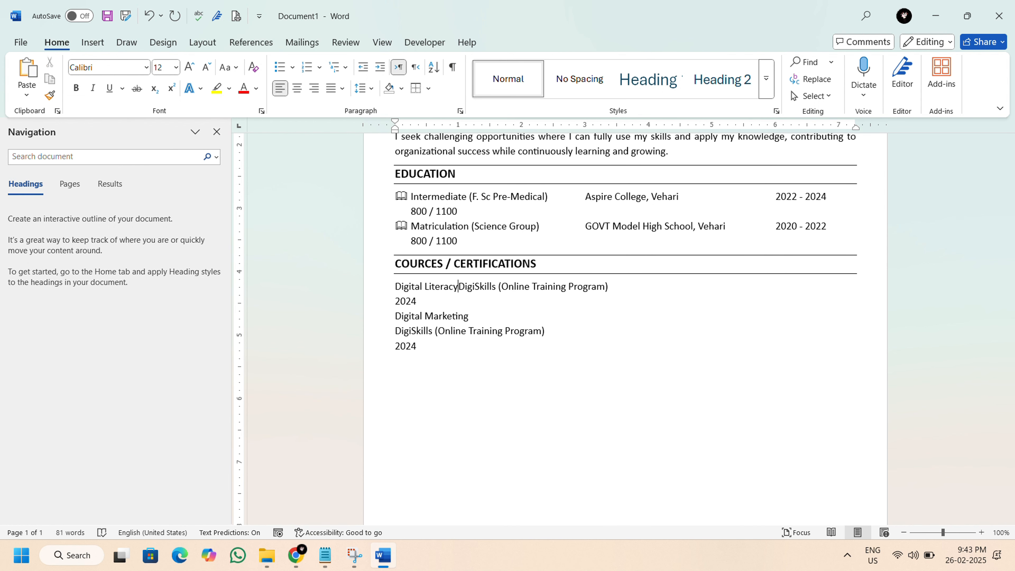
{"action": "key", "text": "Tab"}
{"action": "key", "text": "Tab"}
{"action": "key", "text": "End"}
{"action": "key", "text": "Delete"}
Join the Digital Marketing entry into one tabbed line, aligning its DigiSkills (Online Training Program) and 2024 with the entry above.
{"action": "key", "text": "Tab"}
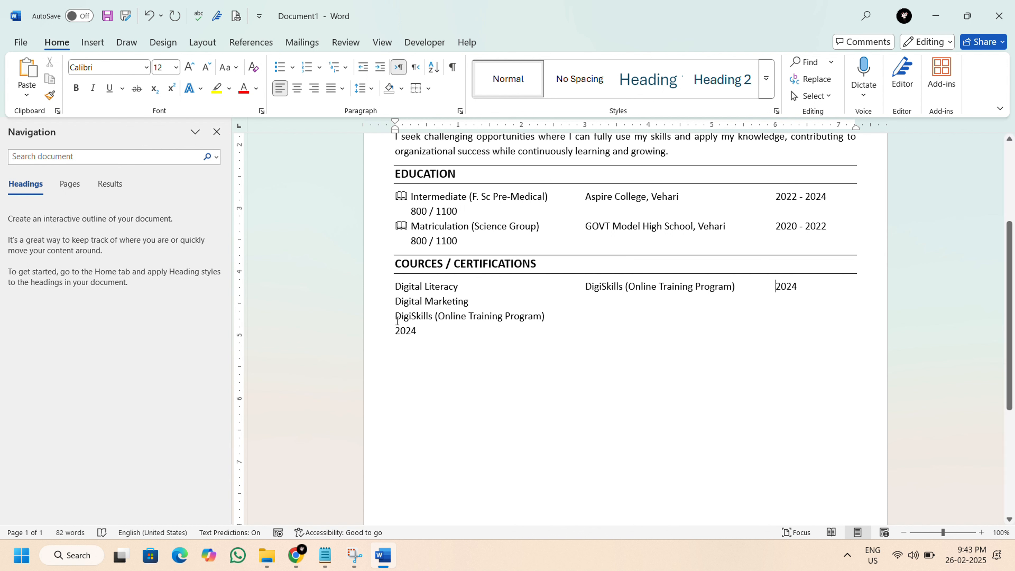
{"action": "left_click", "coordinate": [396, 316]}
{"action": "key", "text": "BackSpace"}
{"action": "key", "text": "Tab"}
{"action": "key", "text": "BackSpace"}
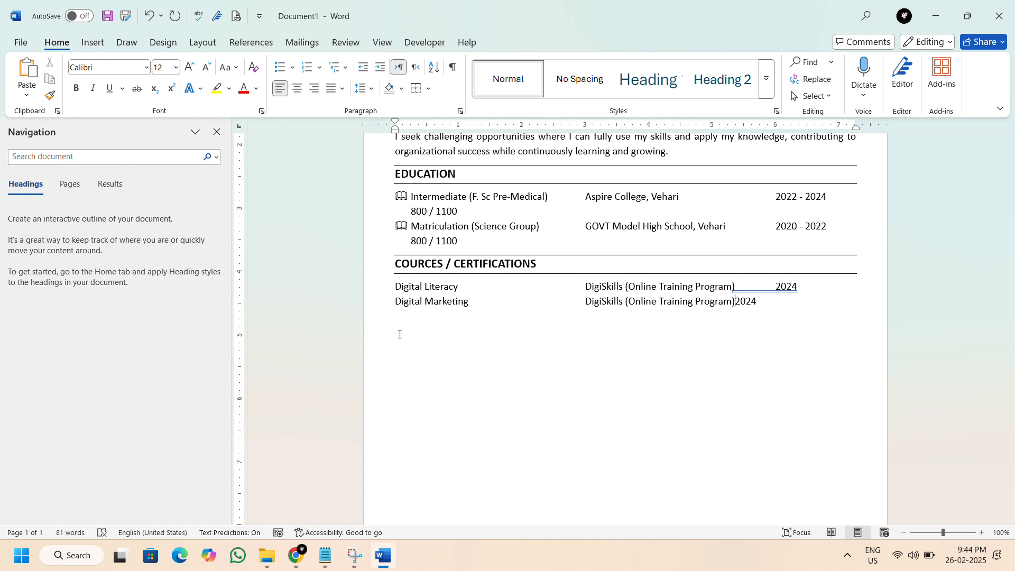
{"action": "key", "text": "Tab"}
{"action": "key", "text": "Up"}
{"action": "left_click", "coordinate": [431, 319]}
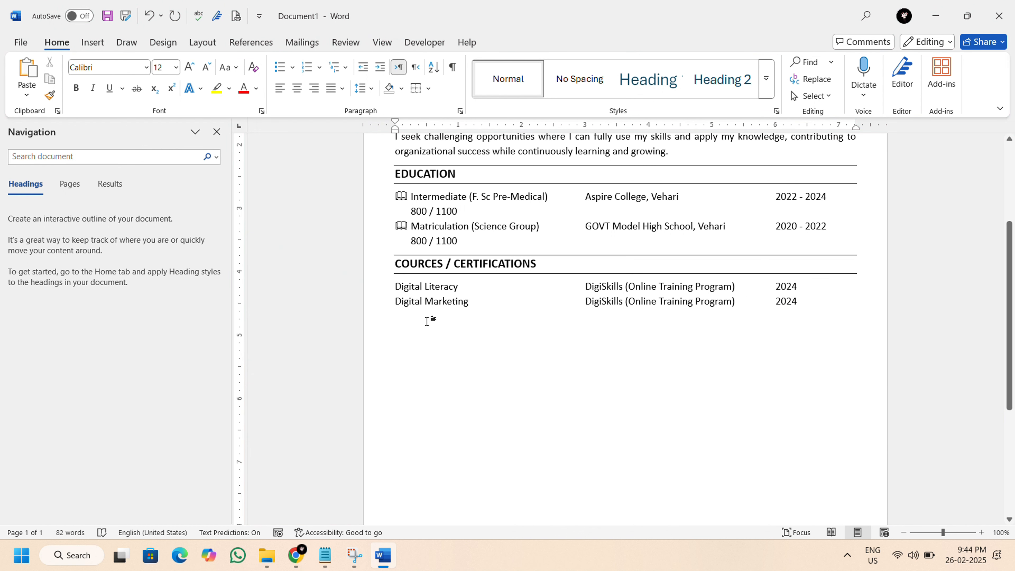
Add a SKILLS line below Digital Marketing and paste the SKILLS section from Data (Details).txt in Notepad over it.
{"action": "scroll", "coordinate": [437, 328], "scroll_direction": "down", "scroll_amount": 1}
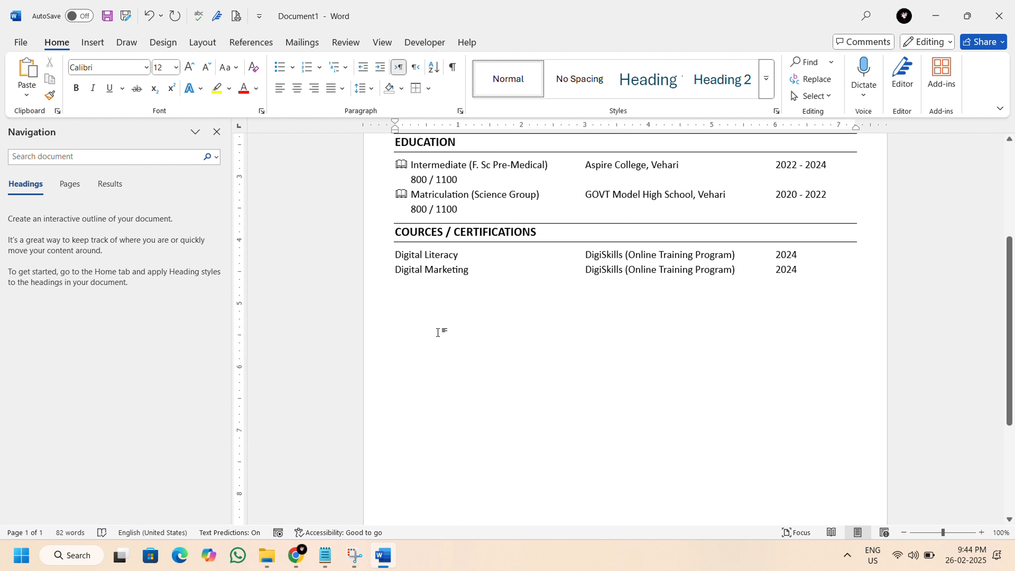
{"action": "type", "text": "Sk"}
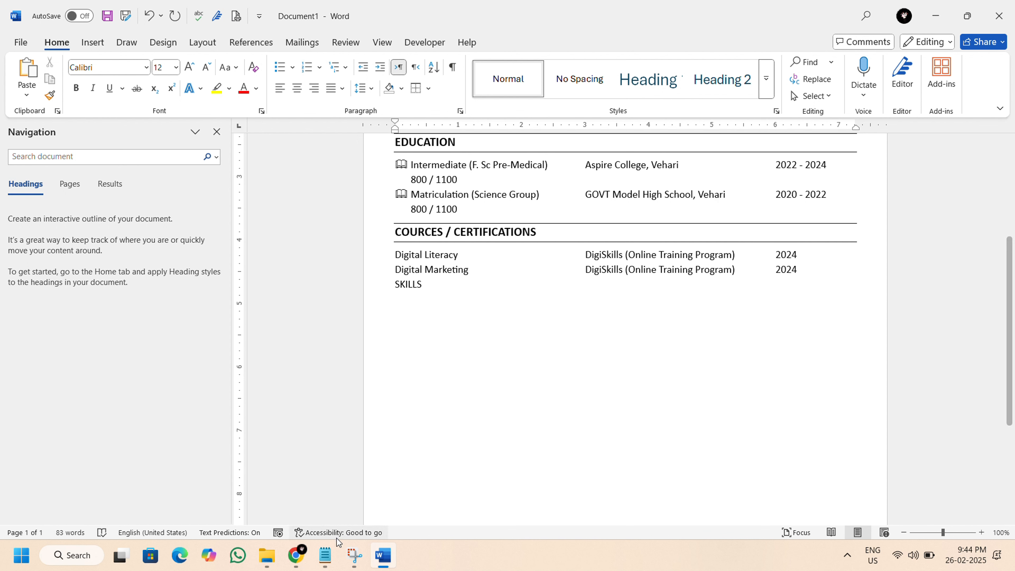
{"action": "left_click", "coordinate": [325, 555]}
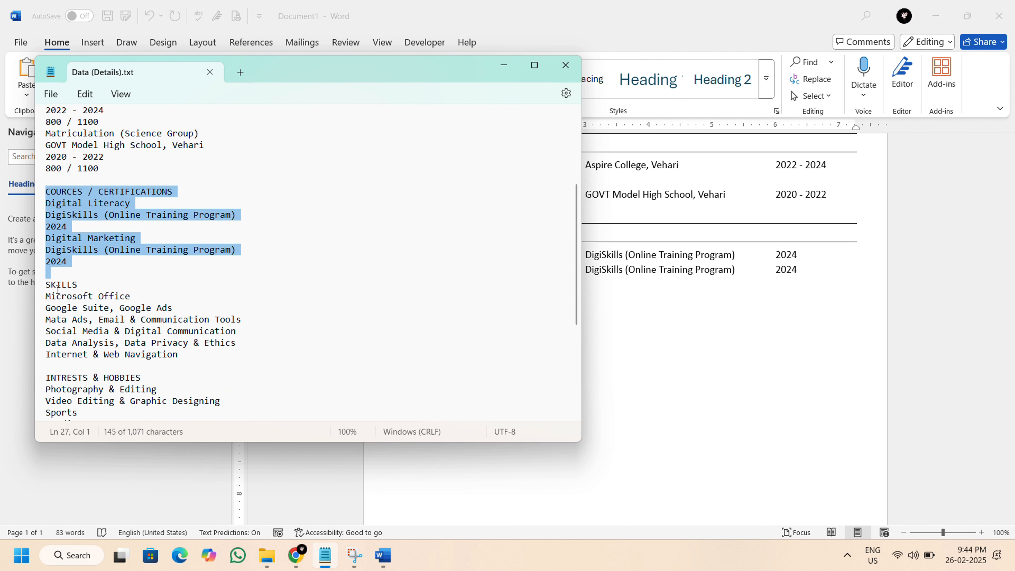
{"action": "left_click_drag", "start_coordinate": [45, 284], "coordinate": [47, 366]}
{"action": "key", "text": "ctrl+c"}
{"action": "right_click", "coordinate": [59, 329]}
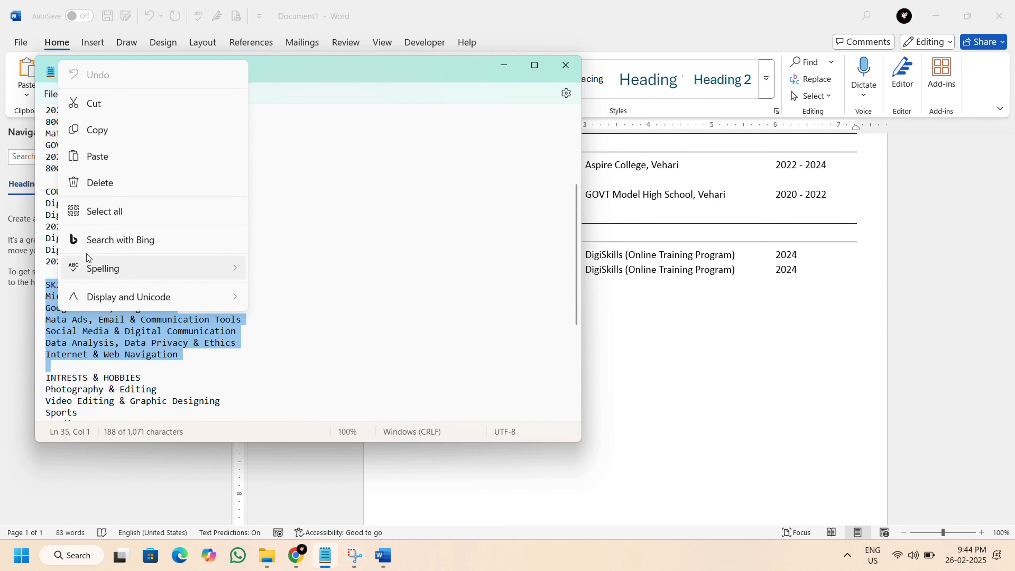
{"action": "left_click", "coordinate": [100, 133]}
{"action": "left_click", "coordinate": [504, 65]}
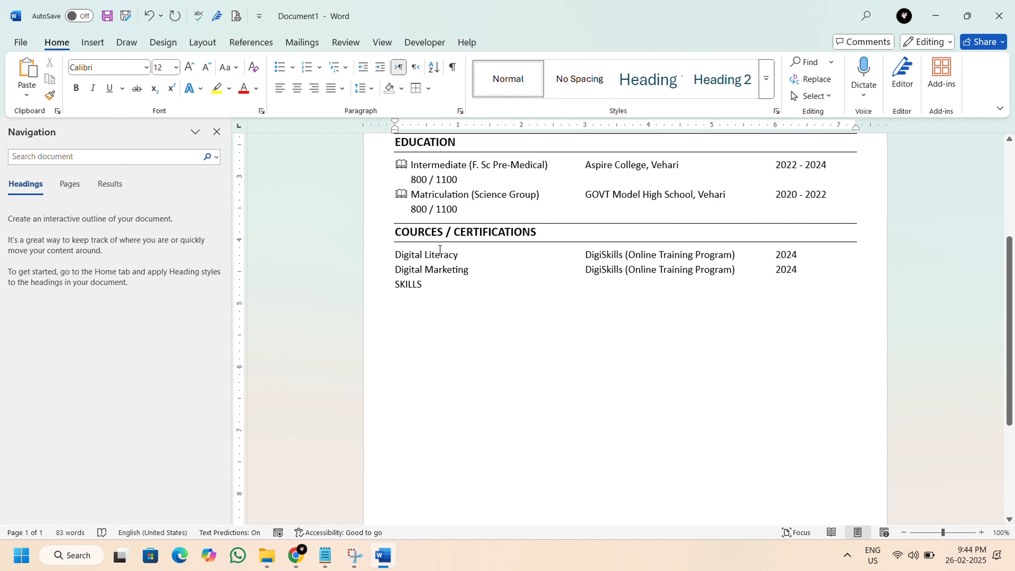
{"action": "double_click", "coordinate": [394, 285]}
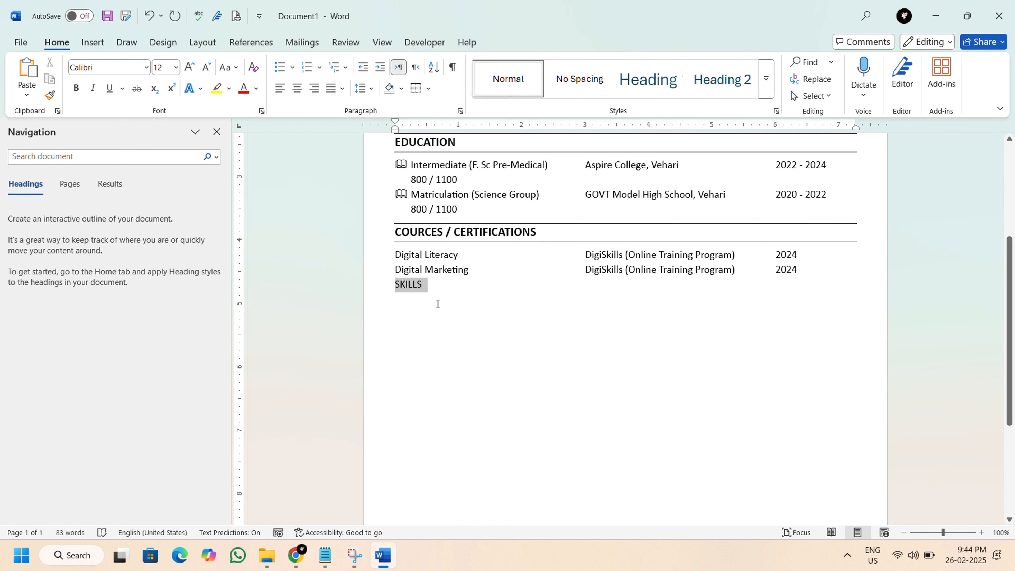
{"action": "right_click", "coordinate": [411, 286]}
{"action": "left_click", "coordinate": [442, 115]}
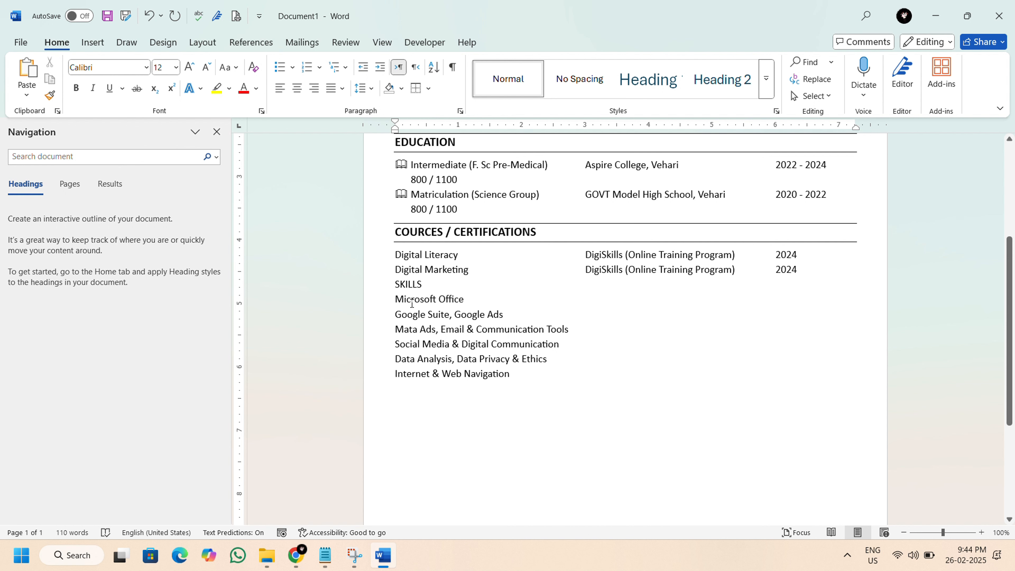
Copy the COURCES / CERTIFICATIONS heading's formatting onto the SKILLS heading.
{"action": "left_click_drag", "start_coordinate": [396, 232], "coordinate": [543, 233]}
{"action": "left_click", "coordinate": [49, 95]}
{"action": "left_click_drag", "start_coordinate": [393, 287], "coordinate": [428, 286]}
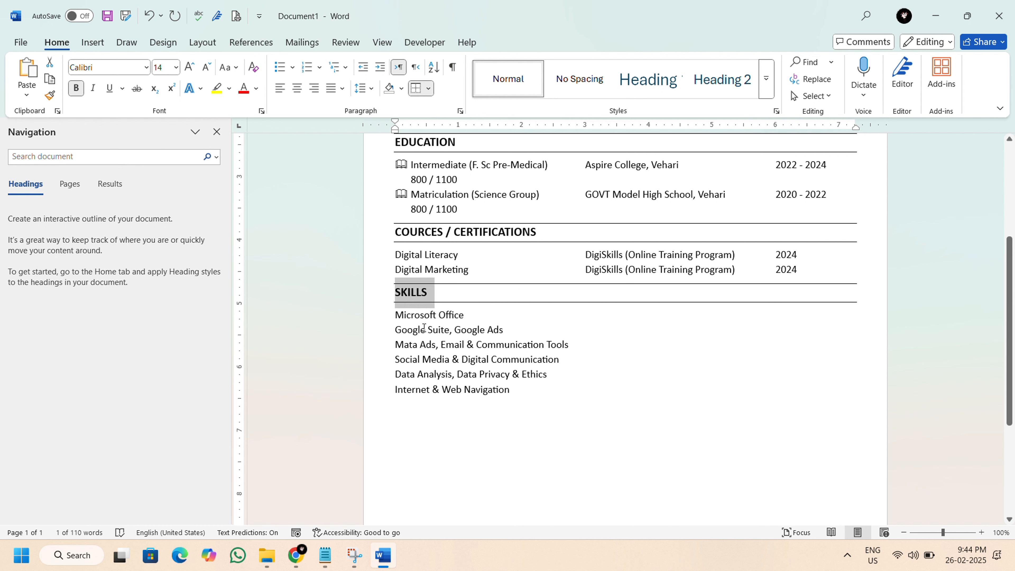
Add an INTRESTS line below Internet & Web Navigation, followed by an empty line.
{"action": "left_click", "coordinate": [426, 330]}
{"action": "scroll", "coordinate": [413, 315], "scroll_direction": "down", "scroll_amount": 2}
{"action": "left_click", "coordinate": [413, 314]}
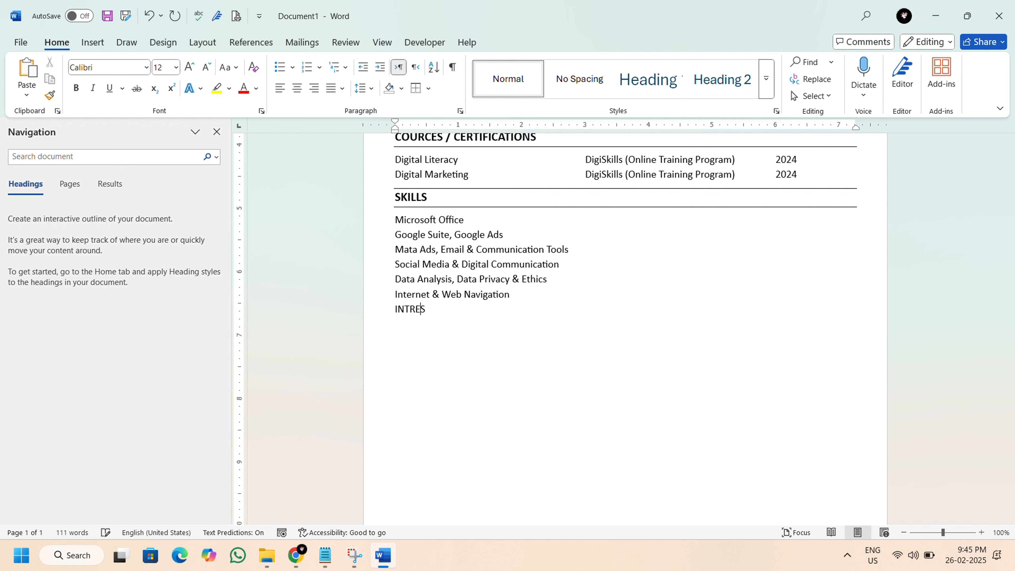
{"action": "scroll", "coordinate": [432, 351], "scroll_direction": "down", "scroll_amount": 2}
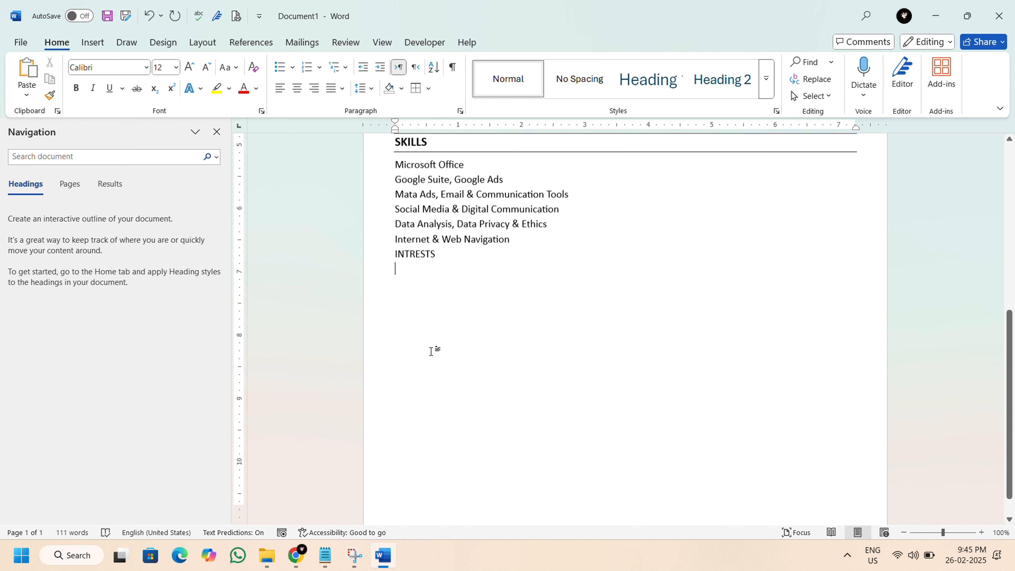
Copy the INTRESTS & HOBBIES section from Data (Details).txt in Notepad and paste it over the INTRESTS line in Word.
{"action": "left_click", "coordinate": [325, 555]}
{"action": "scroll", "coordinate": [120, 280], "scroll_direction": "down", "scroll_amount": 3}
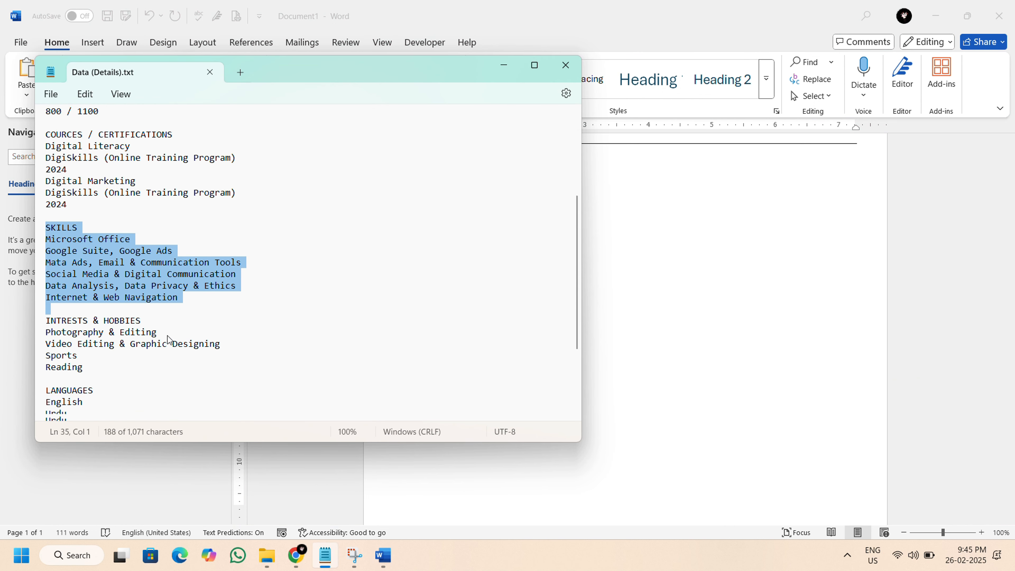
{"action": "left_click", "coordinate": [86, 303]}
{"action": "left_click_drag", "start_coordinate": [47, 275], "coordinate": [80, 331]}
{"action": "right_click", "coordinate": [67, 290]}
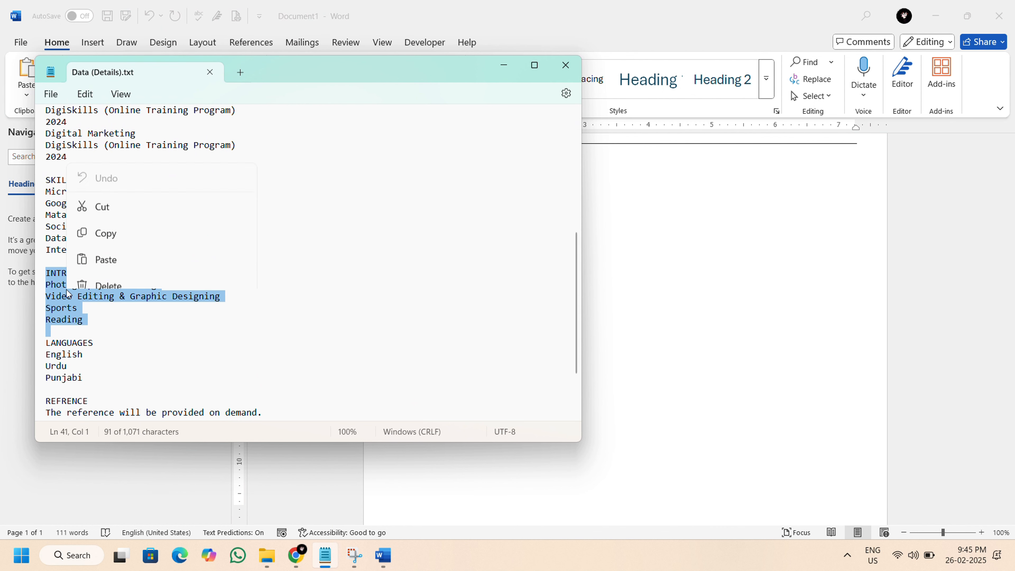
{"action": "left_click", "coordinate": [107, 116]}
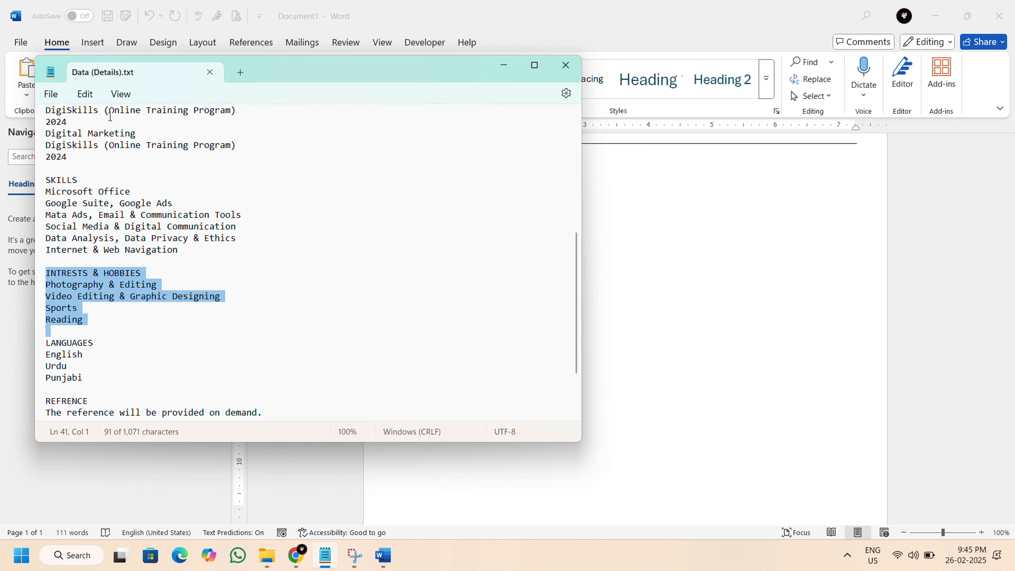
{"action": "left_click", "coordinate": [506, 60]}
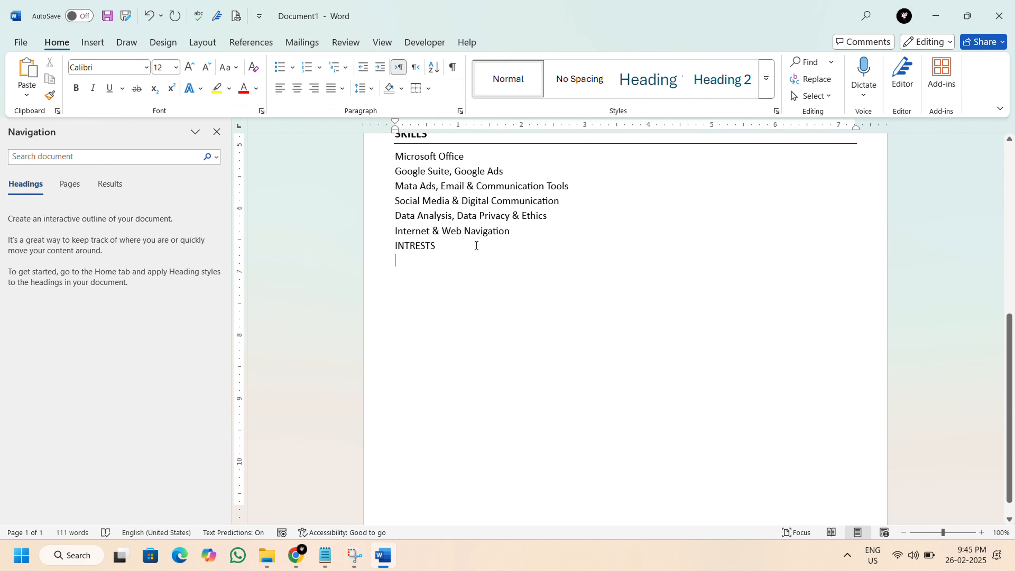
{"action": "left_click_drag", "start_coordinate": [396, 246], "coordinate": [449, 270]}
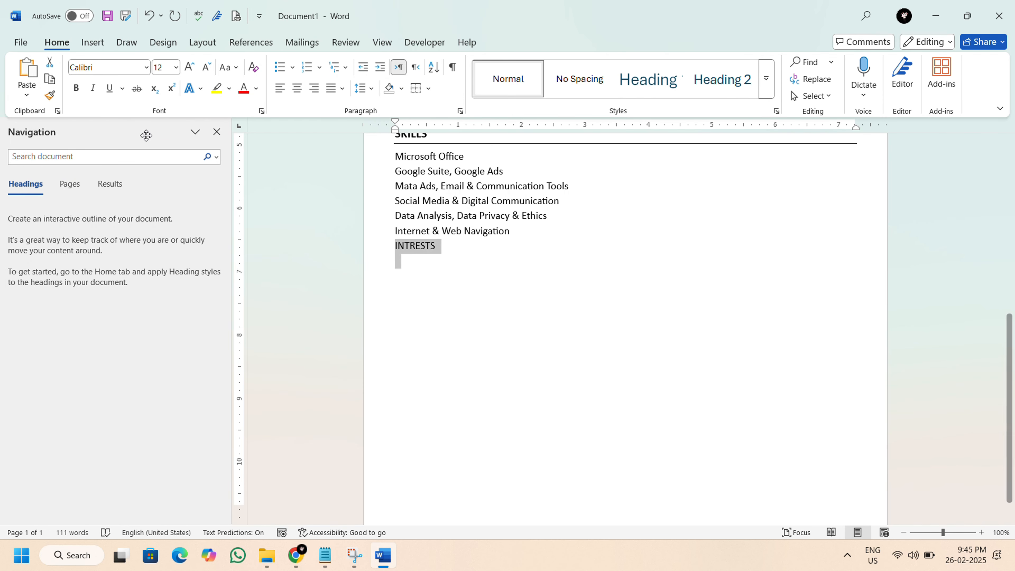
{"action": "right_click", "coordinate": [414, 246]}
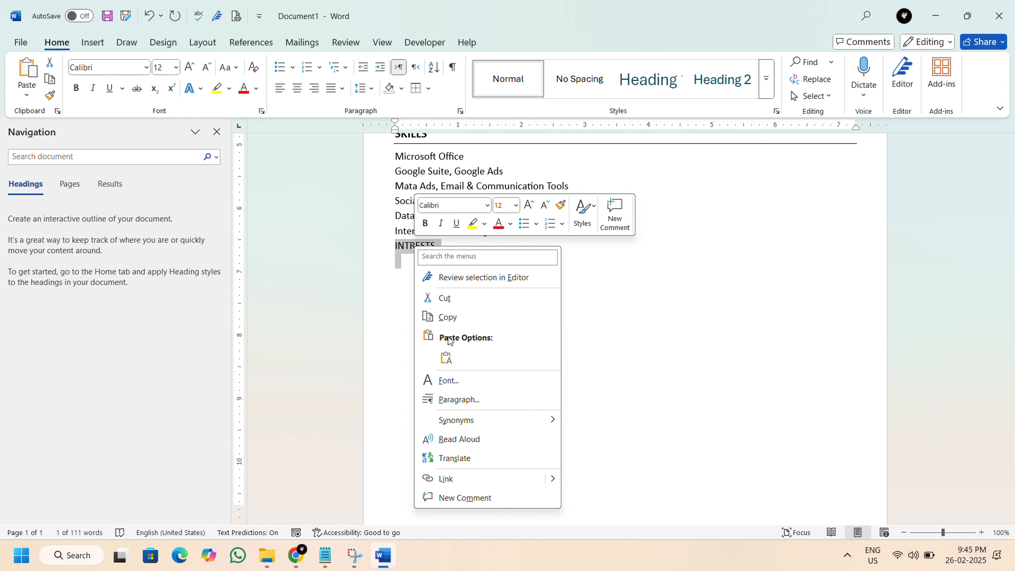
{"action": "left_click", "coordinate": [447, 358]}
Copy the SKILLS heading's formatting onto the INTRESTS & HOBBIES heading.
{"action": "scroll", "coordinate": [439, 306], "scroll_direction": "up", "scroll_amount": 2}
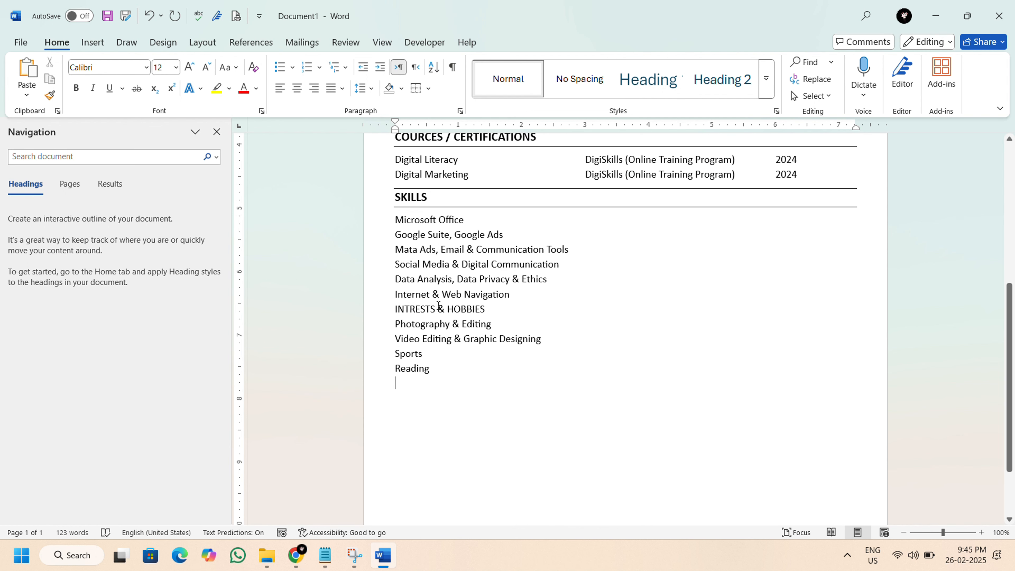
{"action": "double_click", "coordinate": [396, 195]}
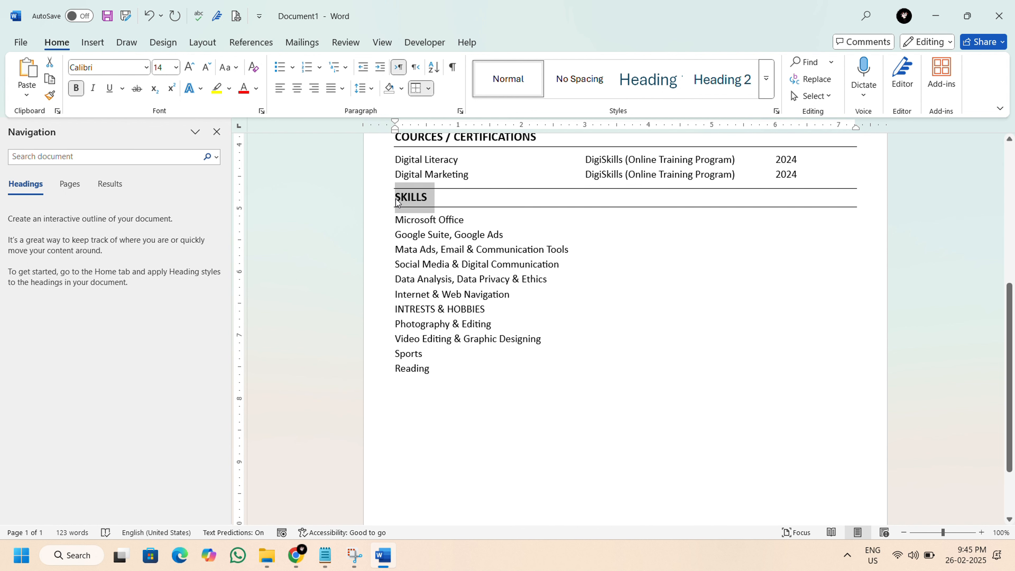
{"action": "left_click", "coordinate": [50, 96]}
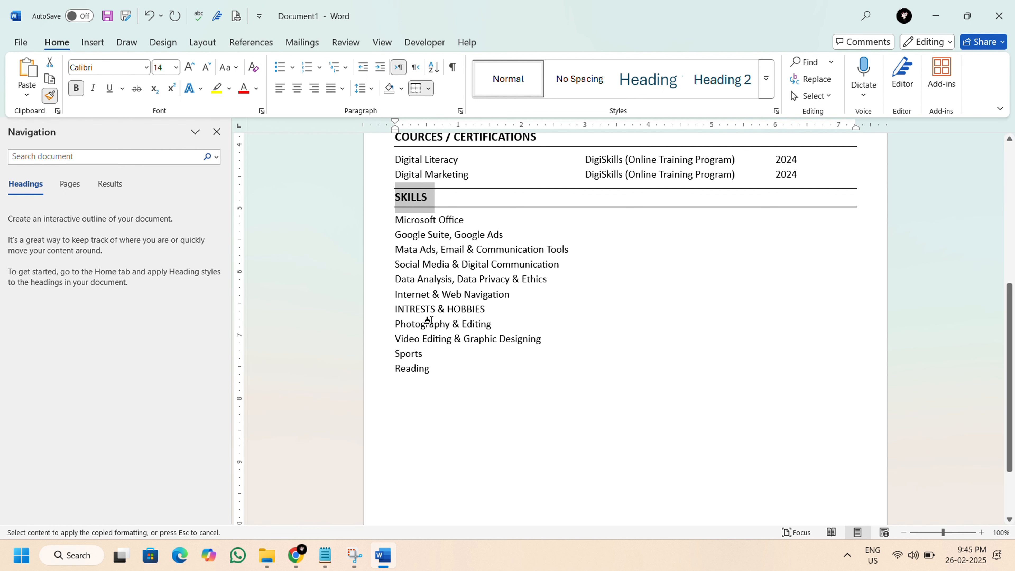
{"action": "left_click_drag", "start_coordinate": [394, 309], "coordinate": [540, 316]}
Add a LANGUAGES line below Reading, followed by an empty line.
{"action": "left_click", "coordinate": [430, 400]}
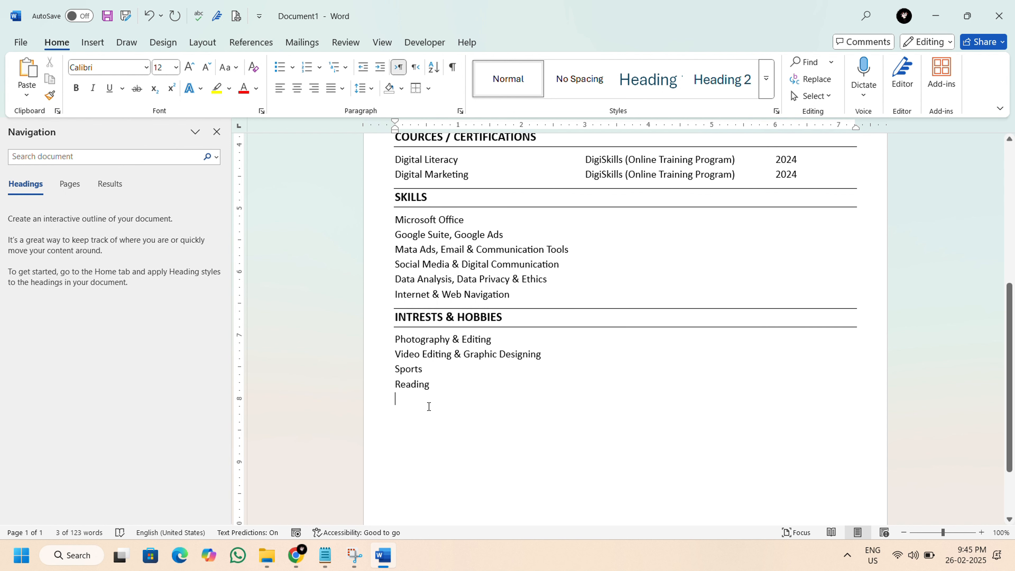
{"action": "scroll", "coordinate": [429, 402], "scroll_direction": "down", "scroll_amount": 2}
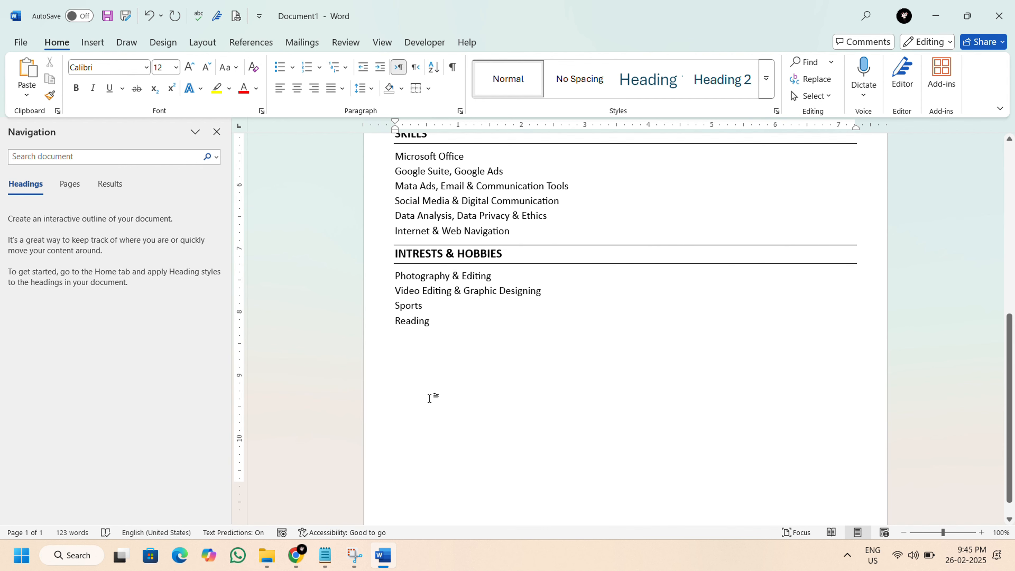
{"action": "scroll", "coordinate": [430, 400], "scroll_direction": "down", "scroll_amount": 1}
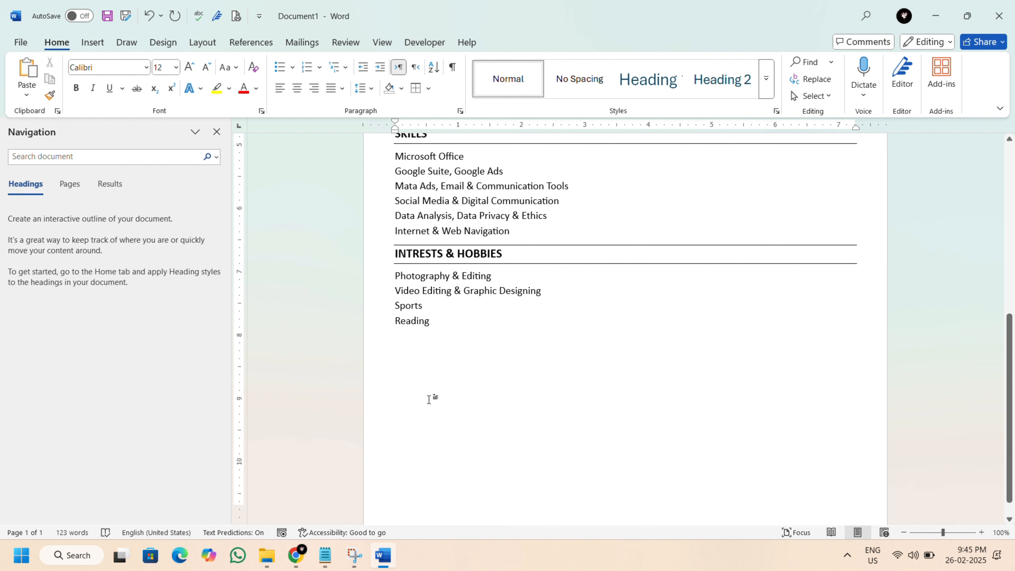
{"action": "scroll", "coordinate": [430, 399], "scroll_direction": "down", "scroll_amount": 1}
{"action": "key", "text": "Return"}
{"action": "type", "text": "LANGU"}
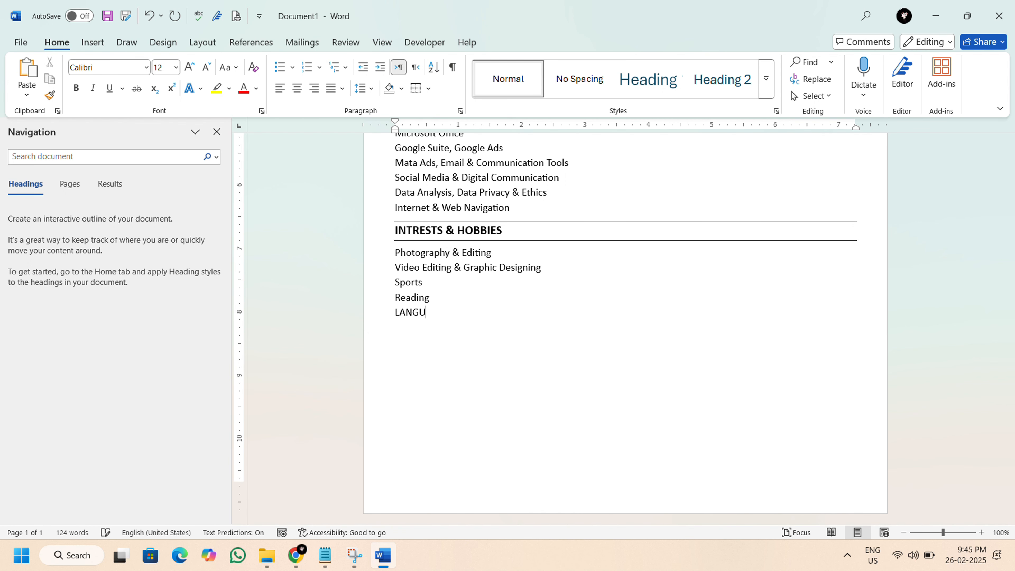
{"action": "type", "text": "AGES"}
{"action": "key", "text": "Return"}
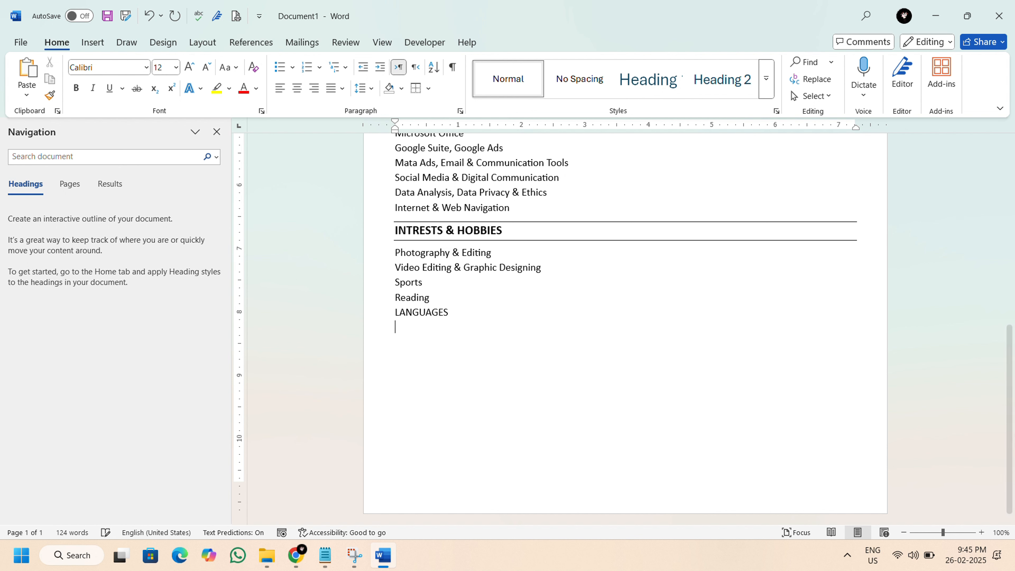
Copy the LANGUAGES heading with English, Urdu and Punjabi from Data (Details).txt in Notepad and paste it over the LANGUAGES line in Word.
{"action": "left_click", "coordinate": [328, 559]}
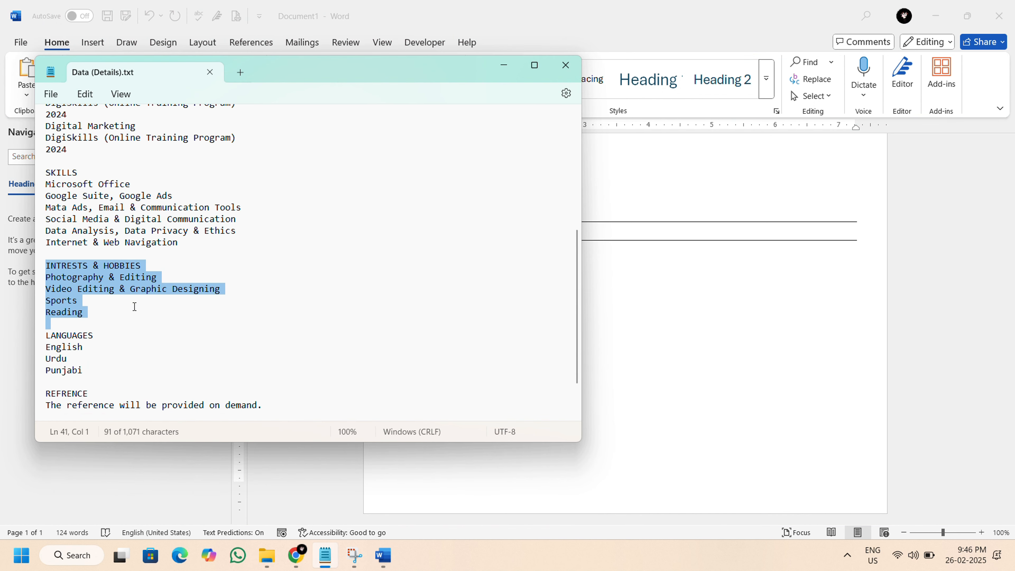
{"action": "scroll", "coordinate": [134, 304], "scroll_direction": "down", "scroll_amount": 2}
{"action": "left_click_drag", "start_coordinate": [47, 273], "coordinate": [83, 307]}
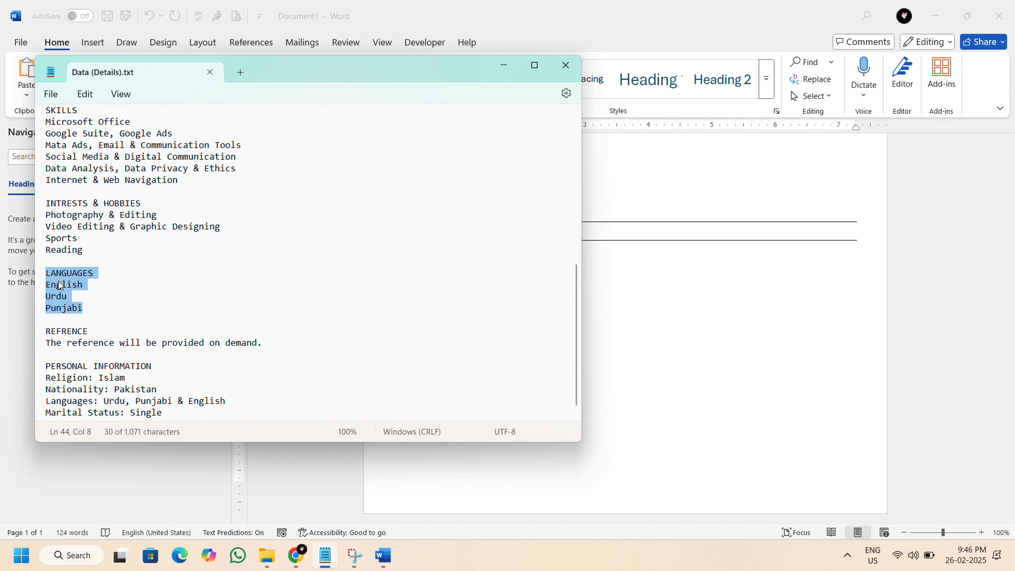
{"action": "left_click", "coordinate": [503, 65]}
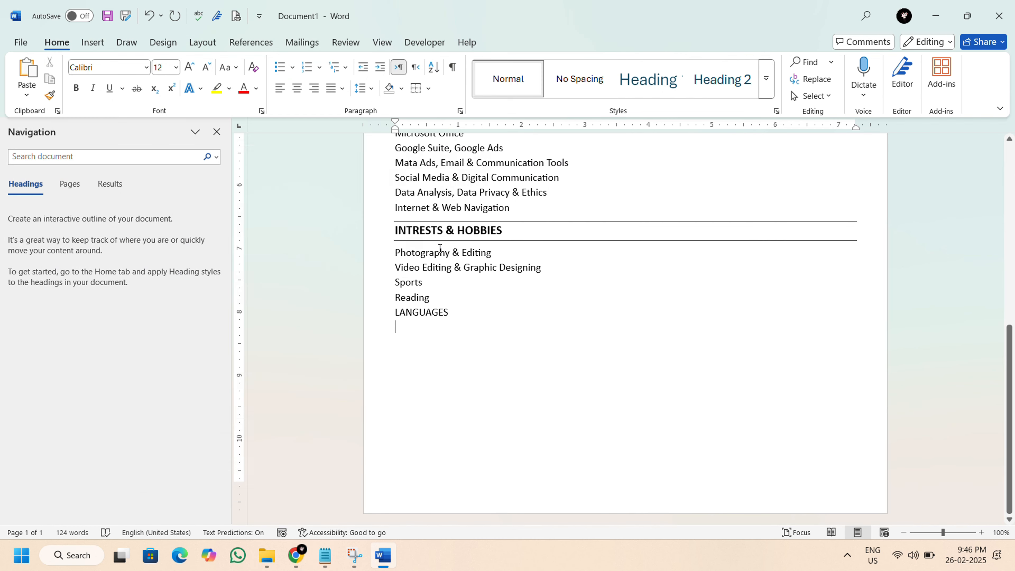
{"action": "left_click_drag", "start_coordinate": [396, 313], "coordinate": [469, 326]}
{"action": "right_click", "coordinate": [398, 316]}
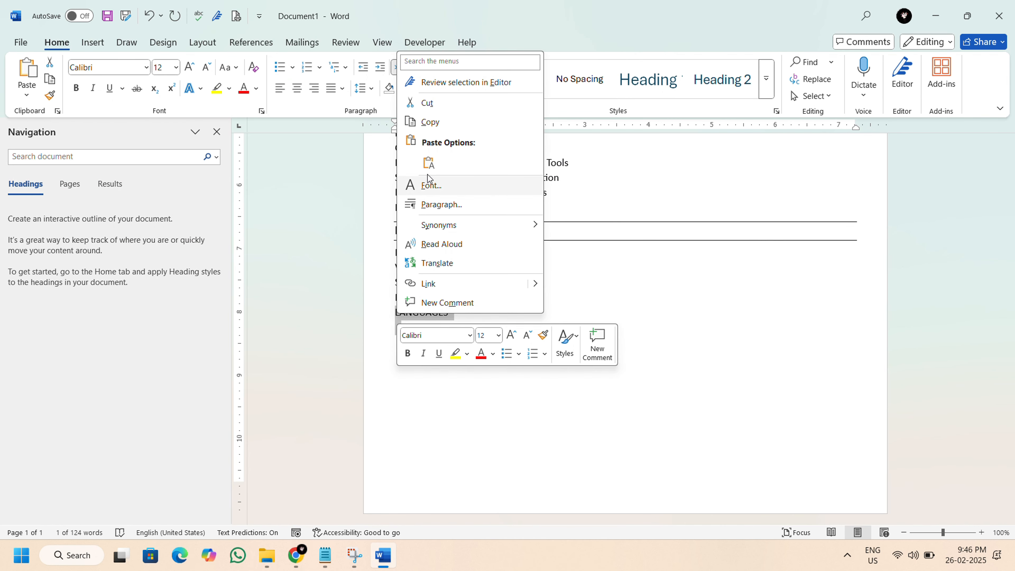
{"action": "left_click", "coordinate": [429, 162]}
Copy the INTRESTS & HOBBIES heading's formatting onto the LANGUAGES heading.
{"action": "scroll", "coordinate": [484, 261], "scroll_direction": "up", "scroll_amount": 1}
{"action": "left_click_drag", "start_coordinate": [396, 262], "coordinate": [505, 262]}
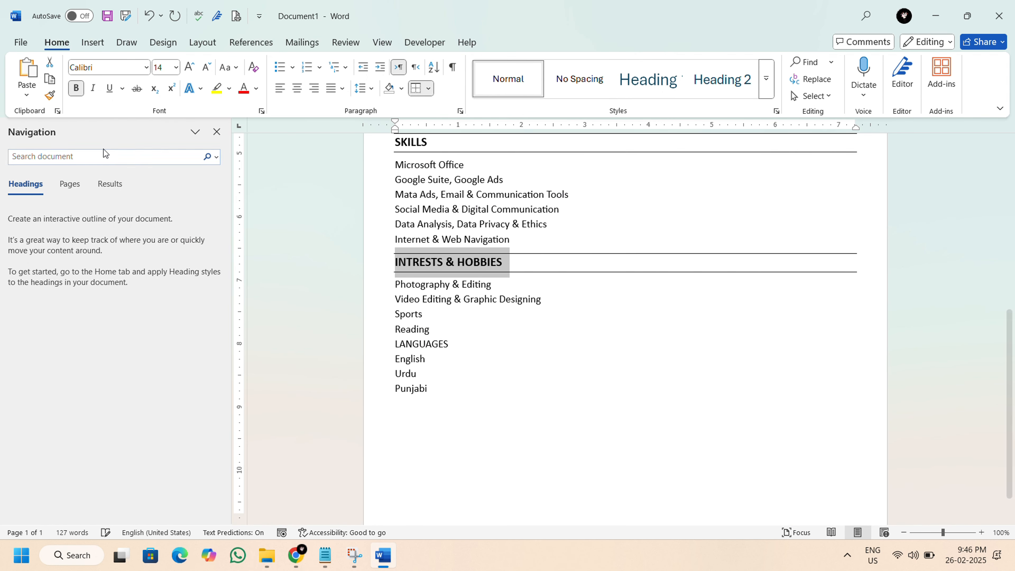
{"action": "left_click", "coordinate": [50, 95]}
{"action": "left_click_drag", "start_coordinate": [401, 344], "coordinate": [499, 348]}
Add a REFRENCE line below Punjabi, followed by an empty line.
{"action": "left_click", "coordinate": [436, 407]}
{"action": "key", "text": "Return"}
{"action": "scroll", "coordinate": [438, 405], "scroll_direction": "down", "scroll_amount": 1}
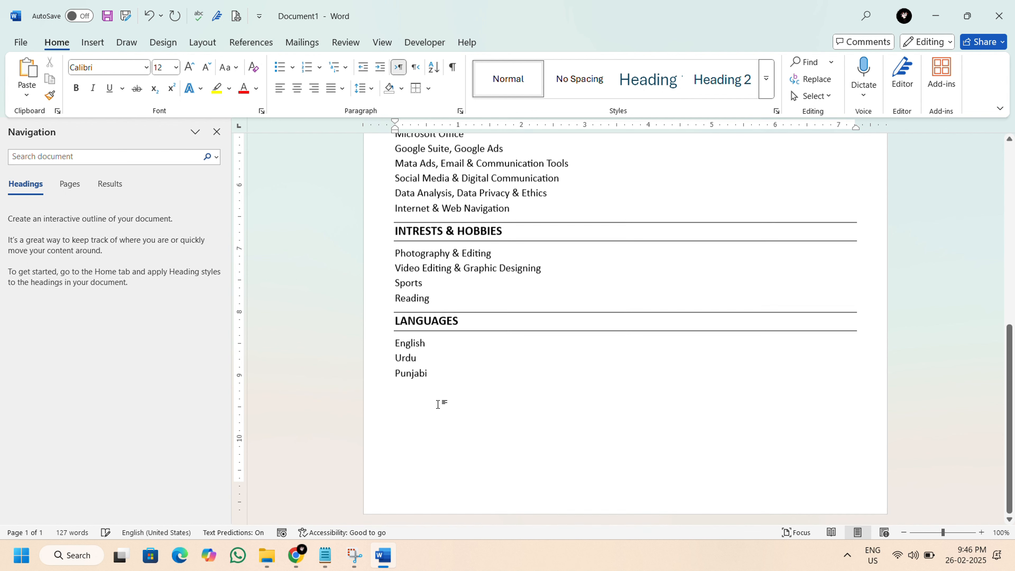
{"action": "type", "text": "REFRENCE"}
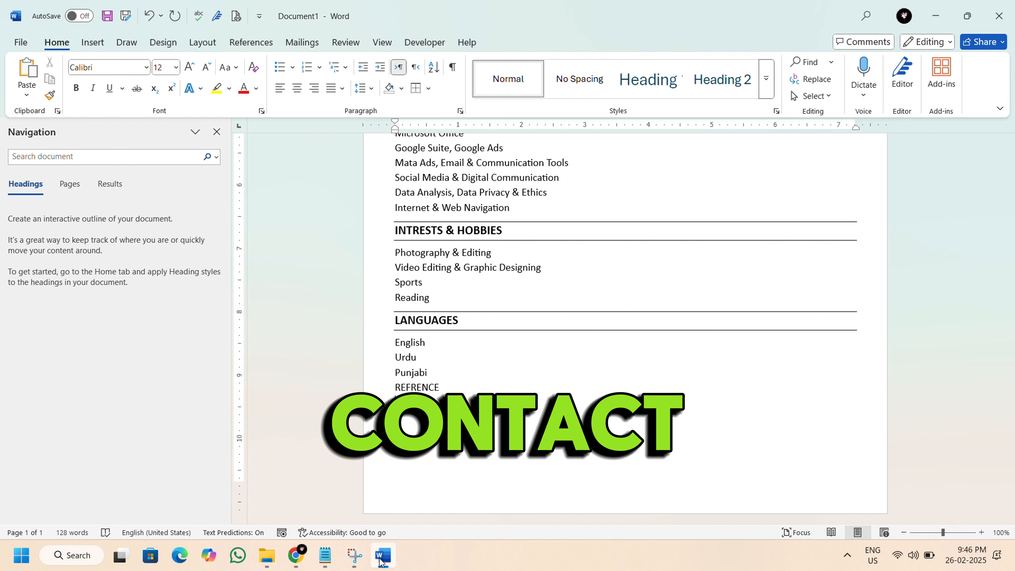
Copy the REFRENCE heading and its sentence from Data (Details).txt in Notepad and paste them over the REFRENCE line in Word.
{"action": "left_click", "coordinate": [319, 561]}
{"action": "left_click_drag", "start_coordinate": [50, 318], "coordinate": [270, 340]}
{"action": "right_click", "coordinate": [84, 330]}
{"action": "left_click", "coordinate": [115, 144]}
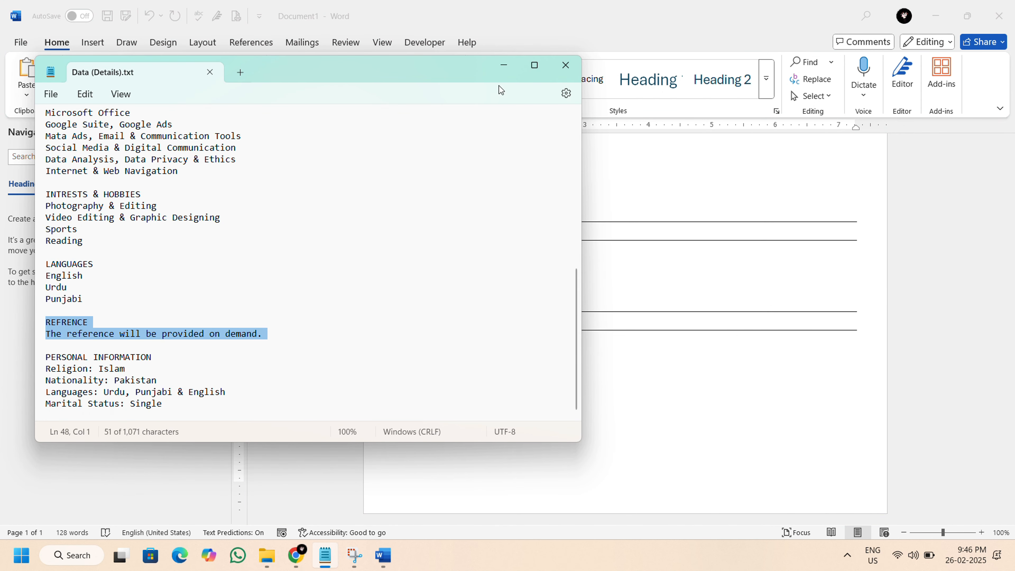
{"action": "left_click", "coordinate": [504, 66]}
{"action": "left_click_drag", "start_coordinate": [397, 388], "coordinate": [456, 399]}
{"action": "right_click", "coordinate": [424, 389]}
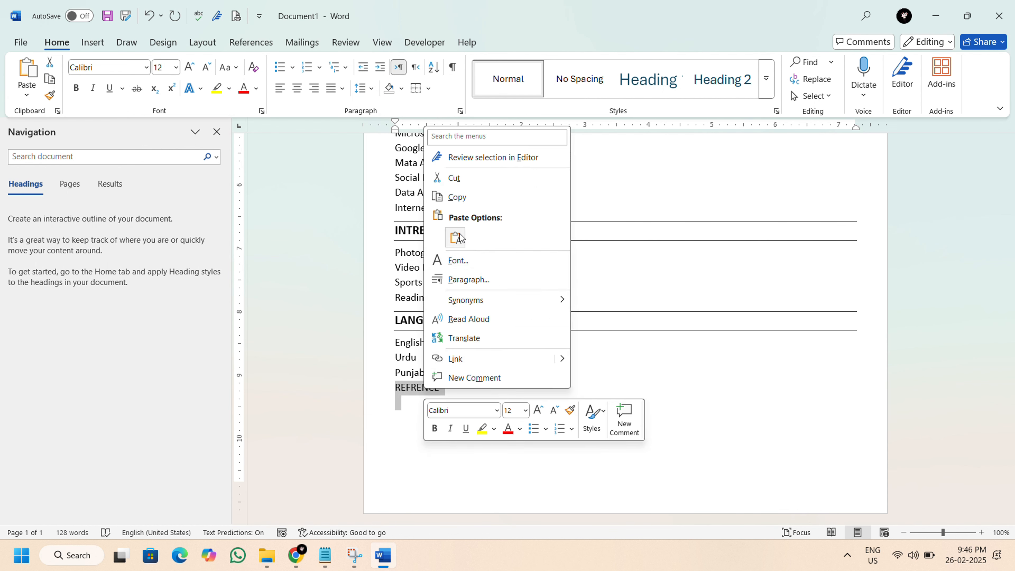
{"action": "left_click", "coordinate": [455, 237]}
Copy the LANGUAGES heading's formatting onto the REFRENCE heading.
{"action": "triple_click", "coordinate": [430, 320]}
{"action": "left_click", "coordinate": [49, 95]}
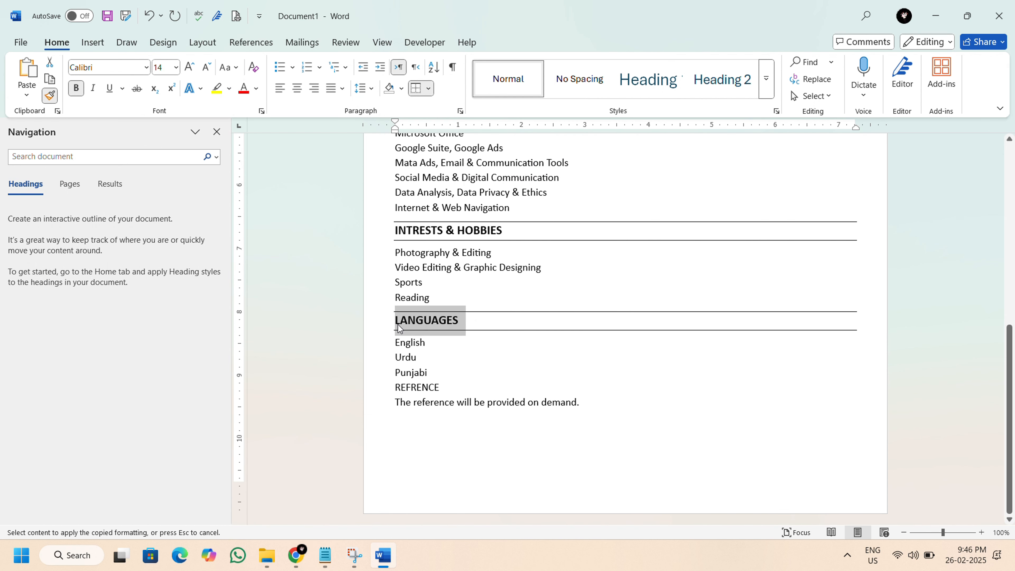
{"action": "left_click", "coordinate": [396, 387]}
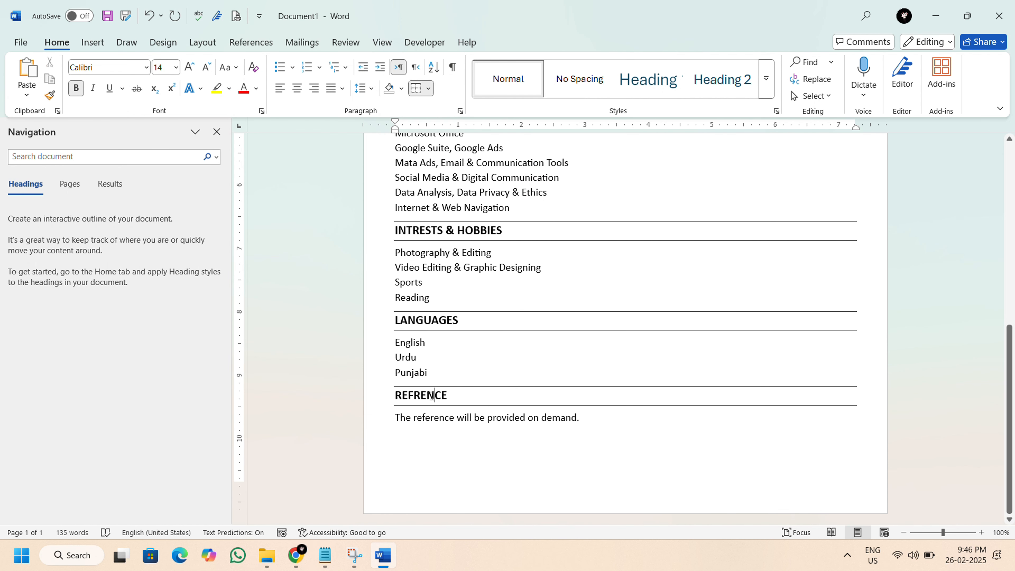
Apply open-book bullets to the Digital Literacy and Digital Marketing lines and decrease their indent by one level.
{"action": "scroll", "coordinate": [434, 394], "scroll_direction": "up", "scroll_amount": 5}
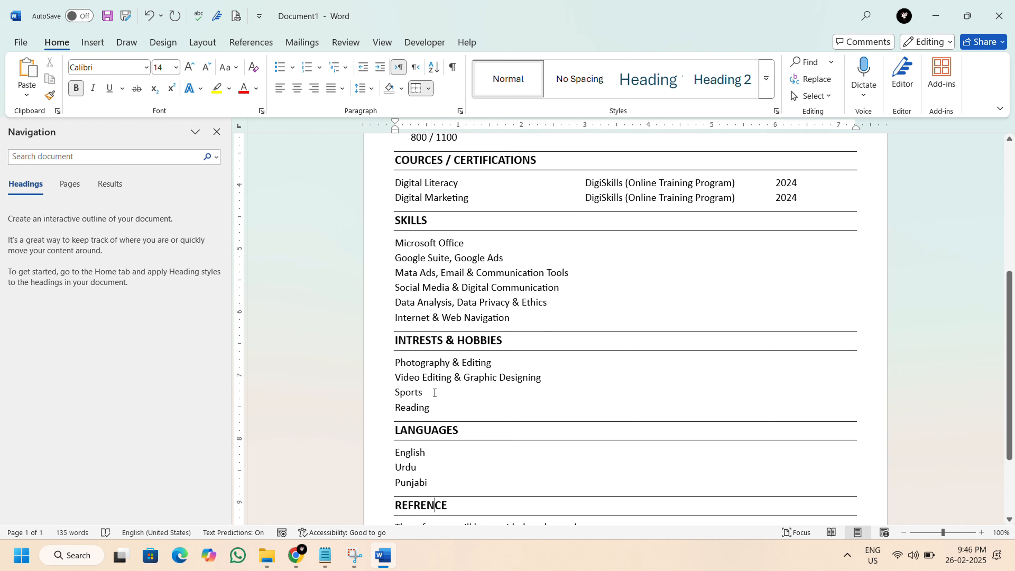
{"action": "scroll", "coordinate": [435, 391], "scroll_direction": "up", "scroll_amount": 5}
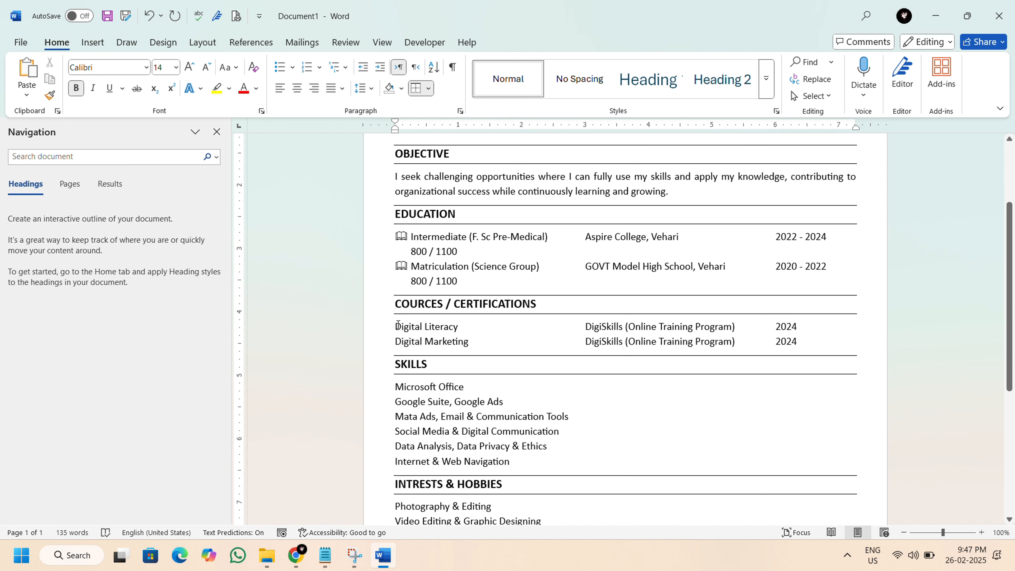
{"action": "left_click_drag", "start_coordinate": [398, 325], "coordinate": [803, 340]}
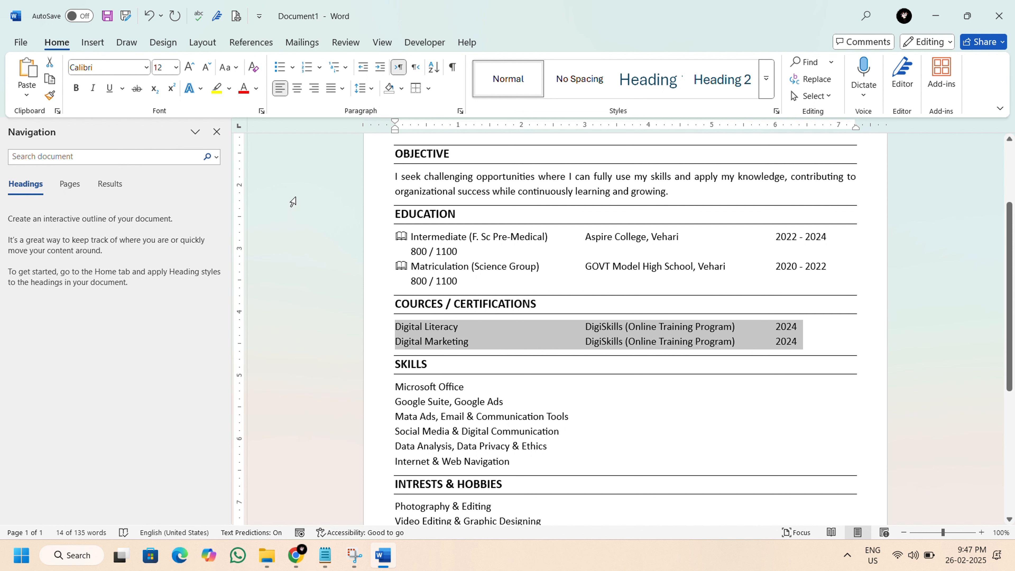
{"action": "left_click", "coordinate": [292, 67]}
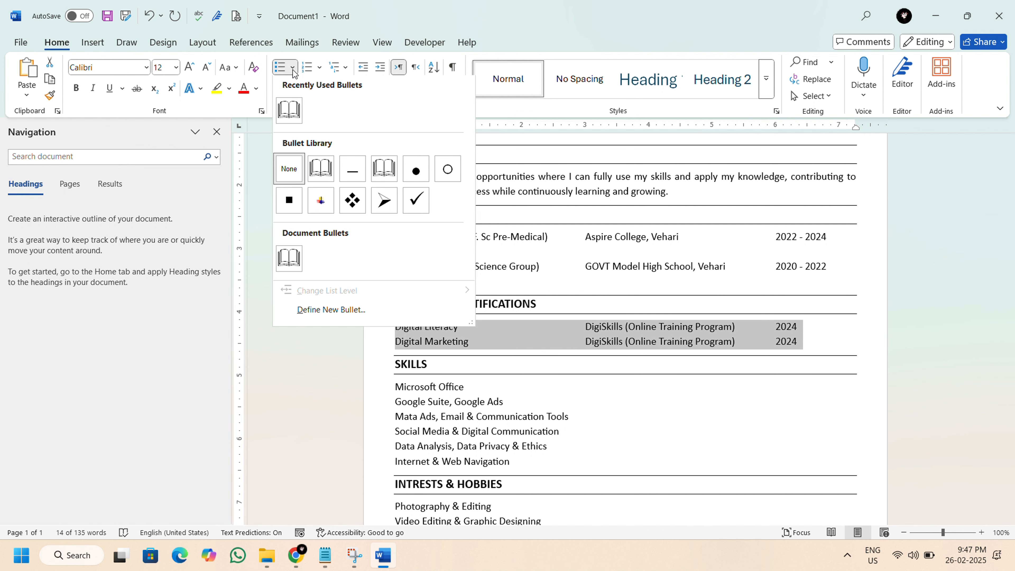
{"action": "left_click", "coordinate": [293, 115]}
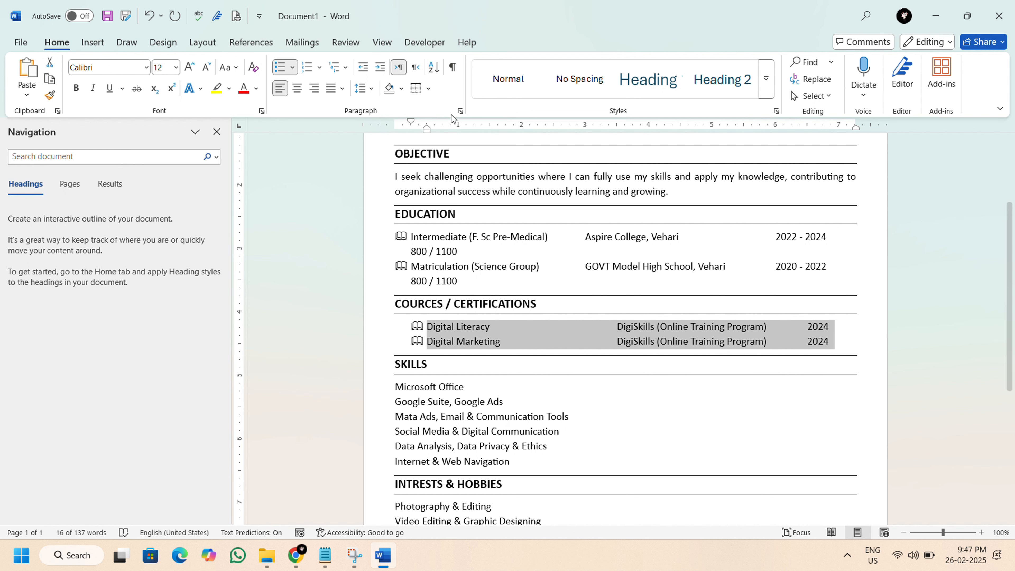
{"action": "left_click", "coordinate": [362, 68]}
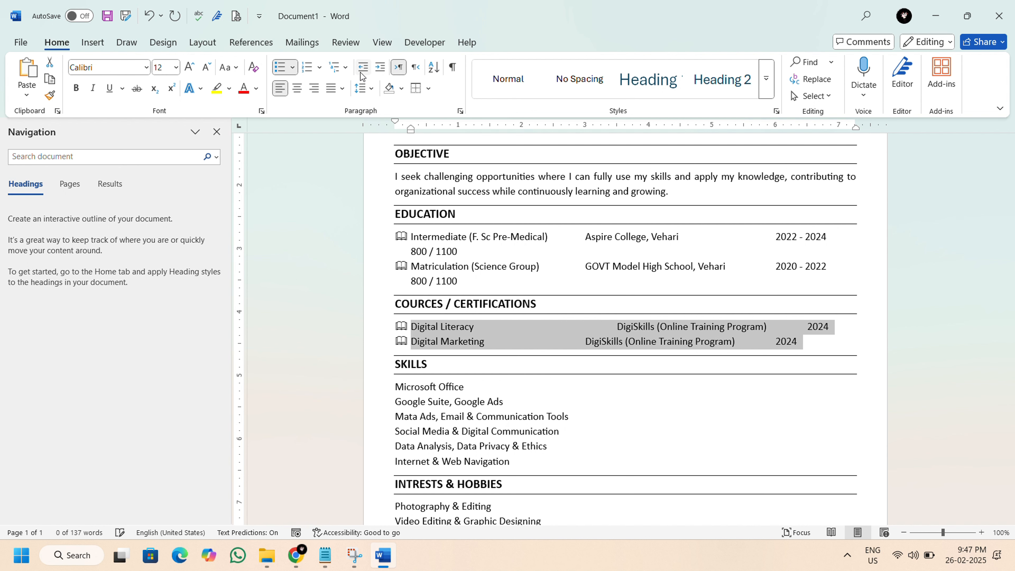
Apply check-mark bullets to the six lines under SKILLS and decrease their indent by one level.
{"action": "left_click", "coordinate": [424, 386]}
{"action": "scroll", "coordinate": [422, 390], "scroll_direction": "down", "scroll_amount": 1}
{"action": "scroll", "coordinate": [421, 391], "scroll_direction": "down", "scroll_amount": 1}
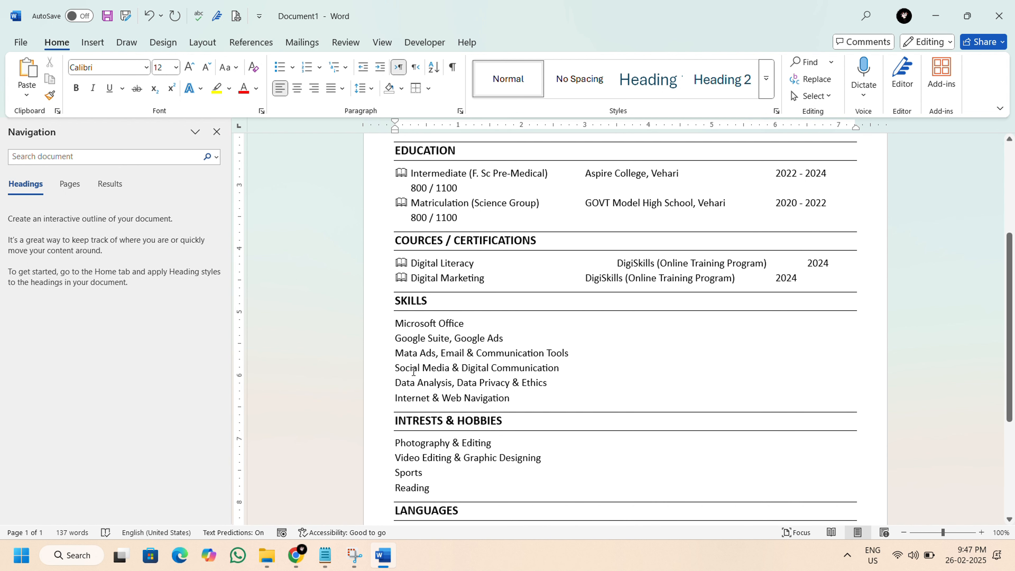
{"action": "left_click_drag", "start_coordinate": [395, 324], "coordinate": [516, 397]}
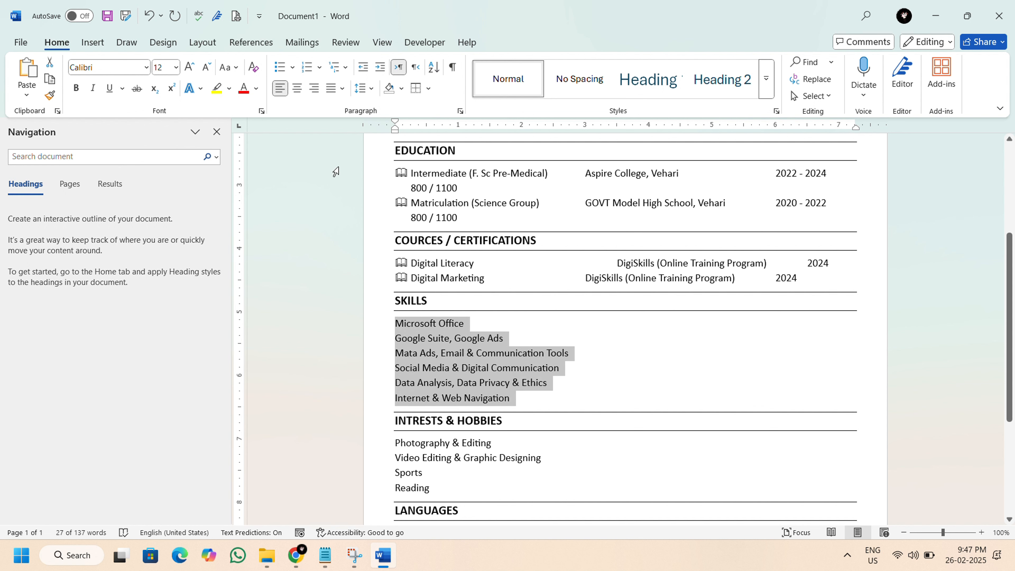
{"action": "left_click", "coordinate": [291, 68]}
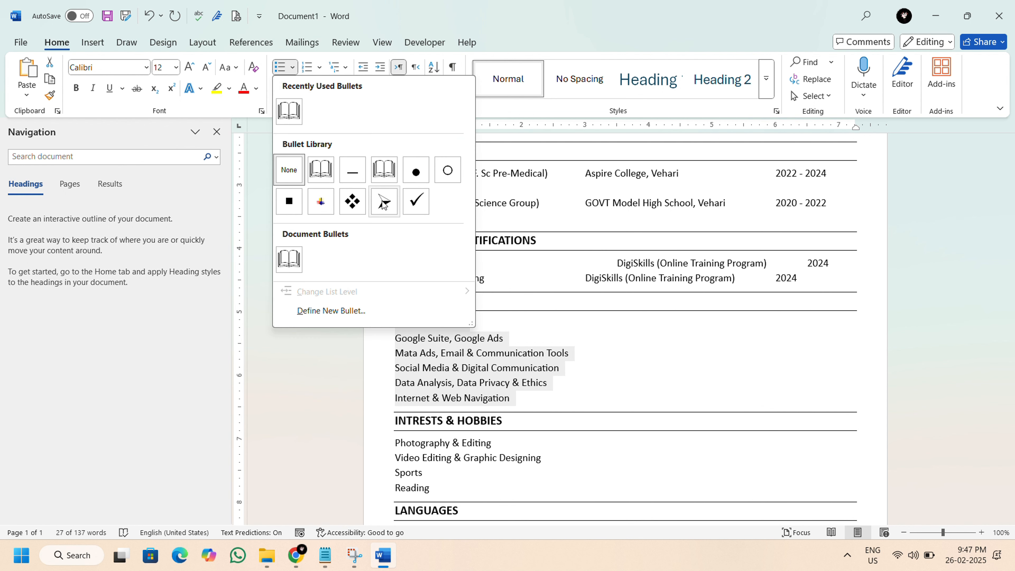
{"action": "left_click", "coordinate": [413, 204]}
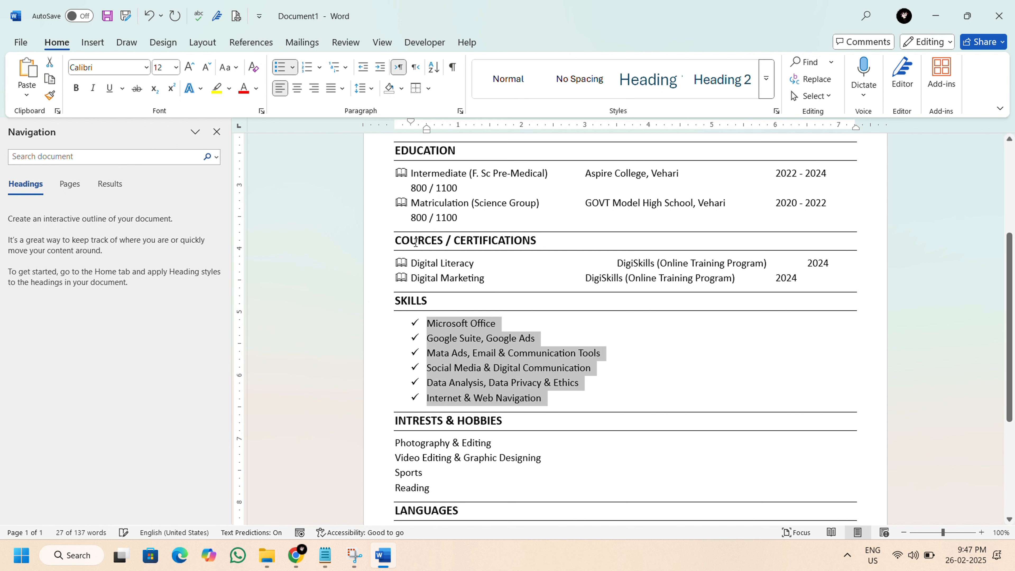
{"action": "left_click", "coordinate": [367, 72]}
Apply dash bullets to the four lines under INTRESTS & HOBBIES and decrease their indent by one level.
{"action": "scroll", "coordinate": [422, 320], "scroll_direction": "down", "scroll_amount": 3}
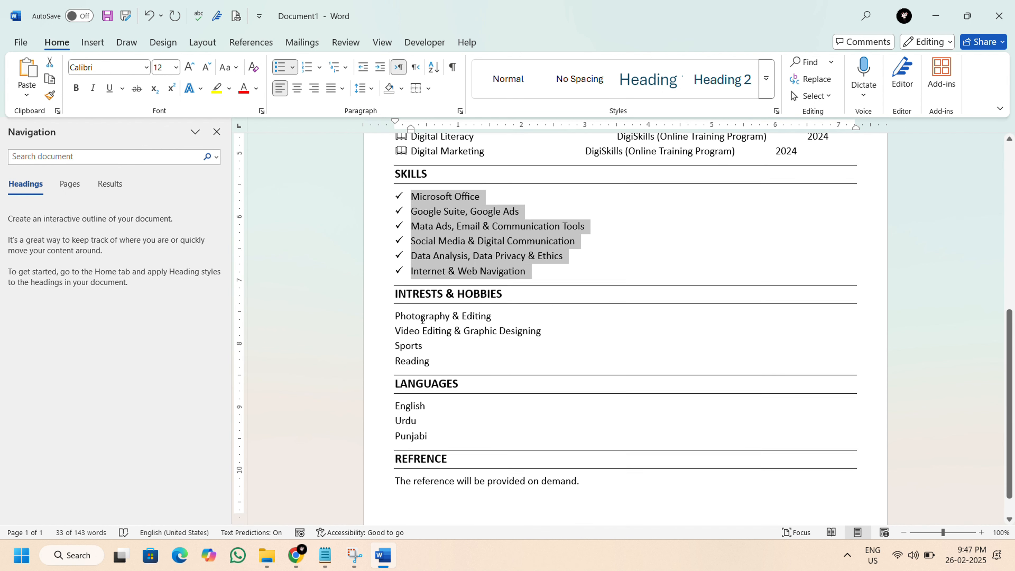
{"action": "scroll", "coordinate": [422, 320], "scroll_direction": "down", "scroll_amount": 1}
{"action": "left_click_drag", "start_coordinate": [398, 287], "coordinate": [432, 330]}
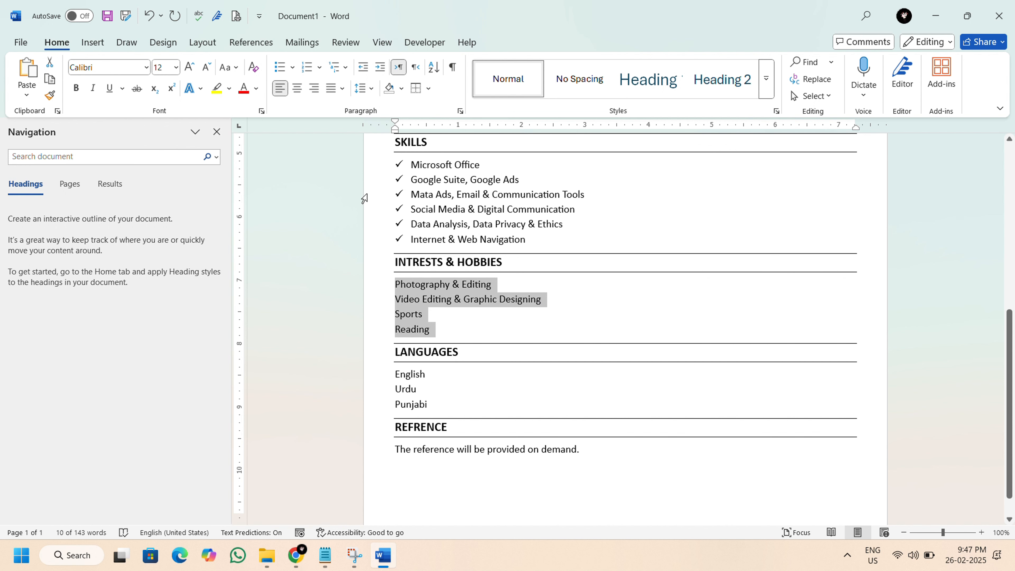
{"action": "left_click", "coordinate": [293, 69]}
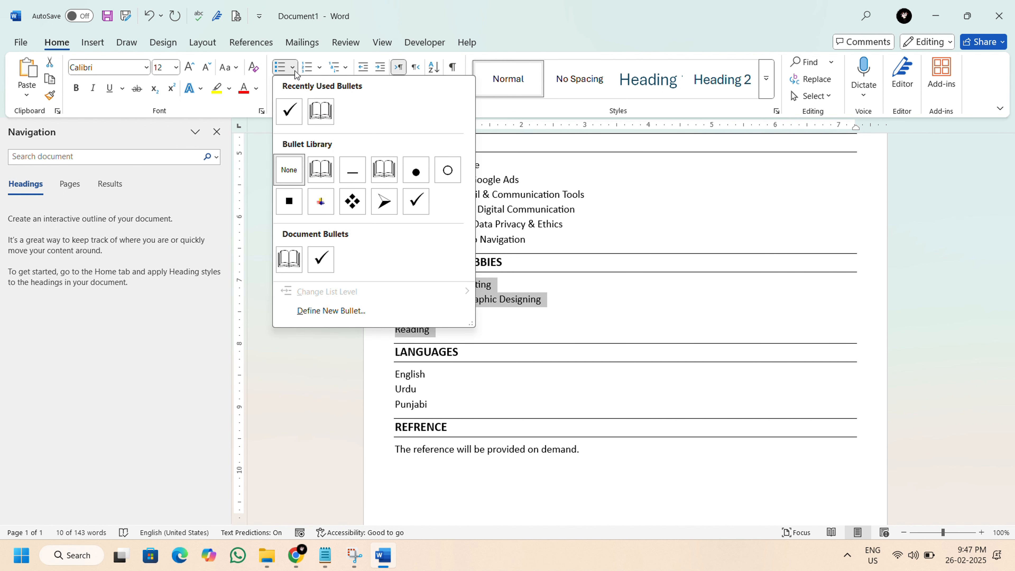
{"action": "left_click", "coordinate": [353, 173]}
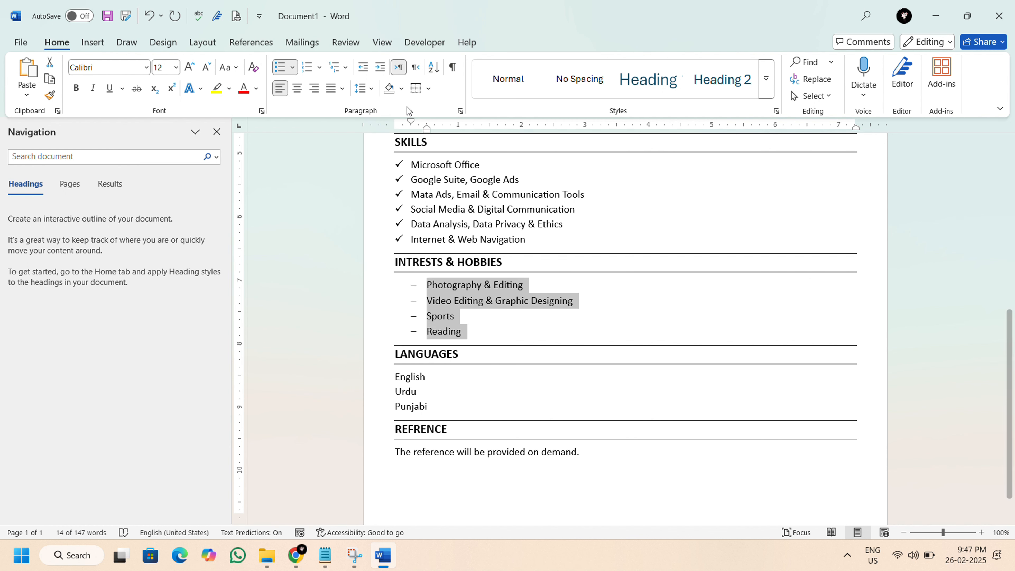
{"action": "left_click", "coordinate": [363, 67]}
Apply dash bullets to English, Urdu and Punjabi under LANGUAGES and decrease their indent by one level.
{"action": "scroll", "coordinate": [418, 292], "scroll_direction": "down", "scroll_amount": 1}
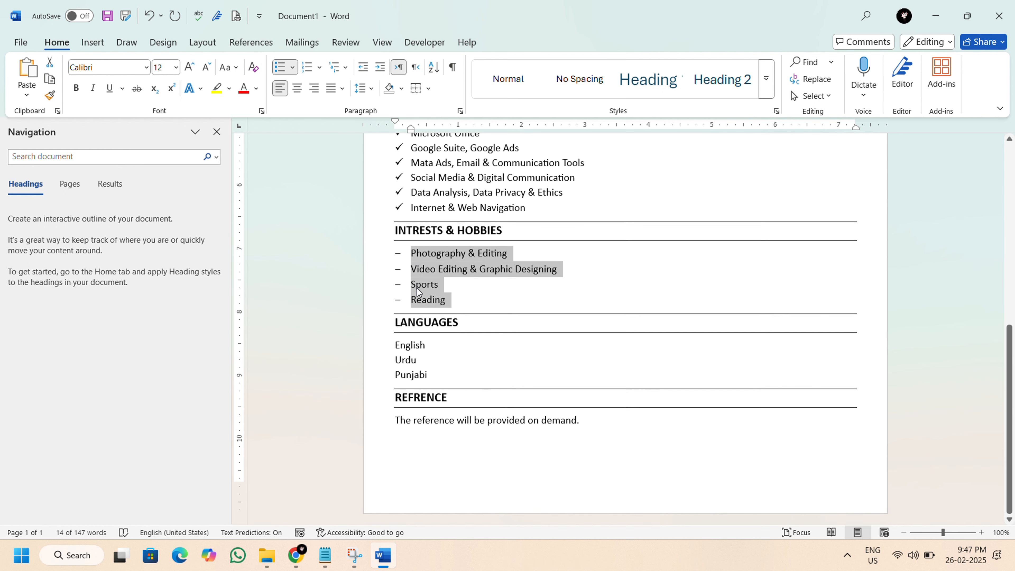
{"action": "left_click_drag", "start_coordinate": [398, 345], "coordinate": [433, 375]}
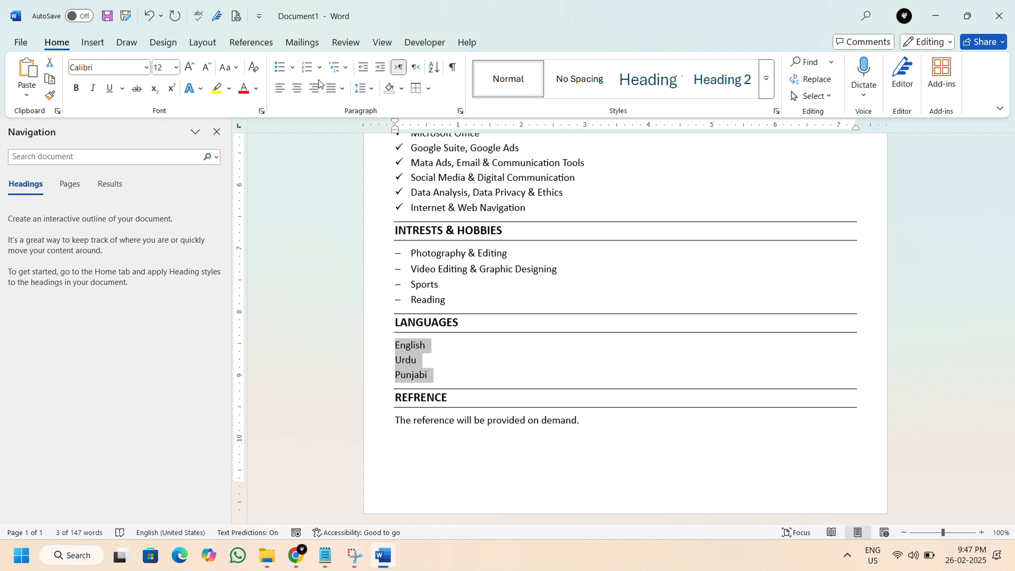
{"action": "left_click", "coordinate": [293, 67]}
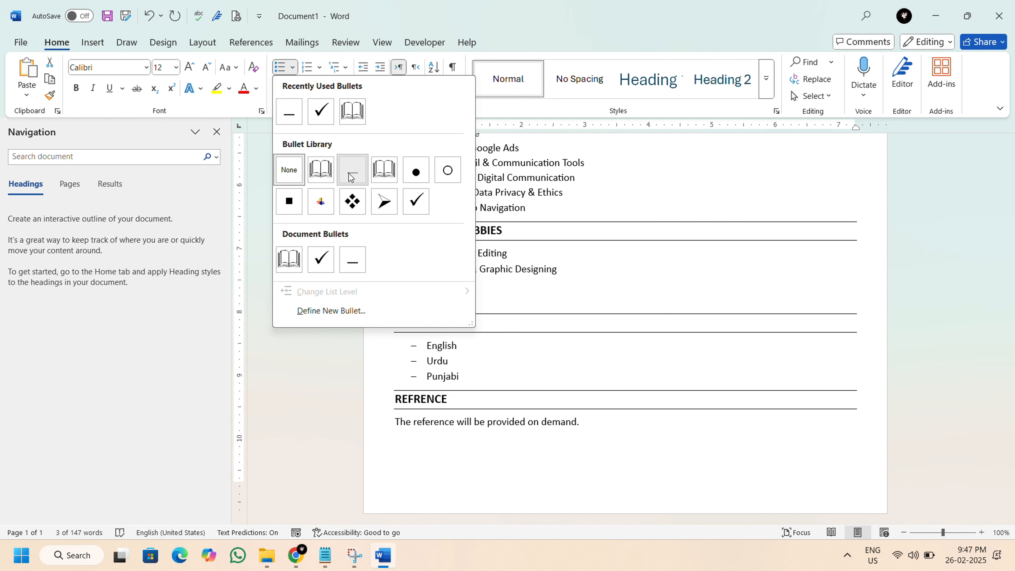
{"action": "left_click", "coordinate": [349, 173]}
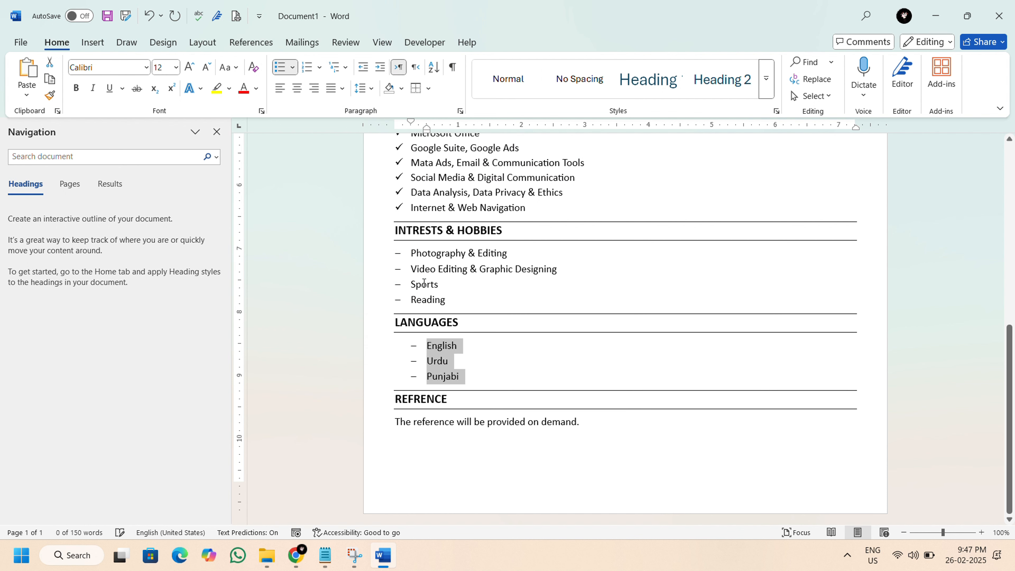
{"action": "left_click", "coordinate": [363, 72]}
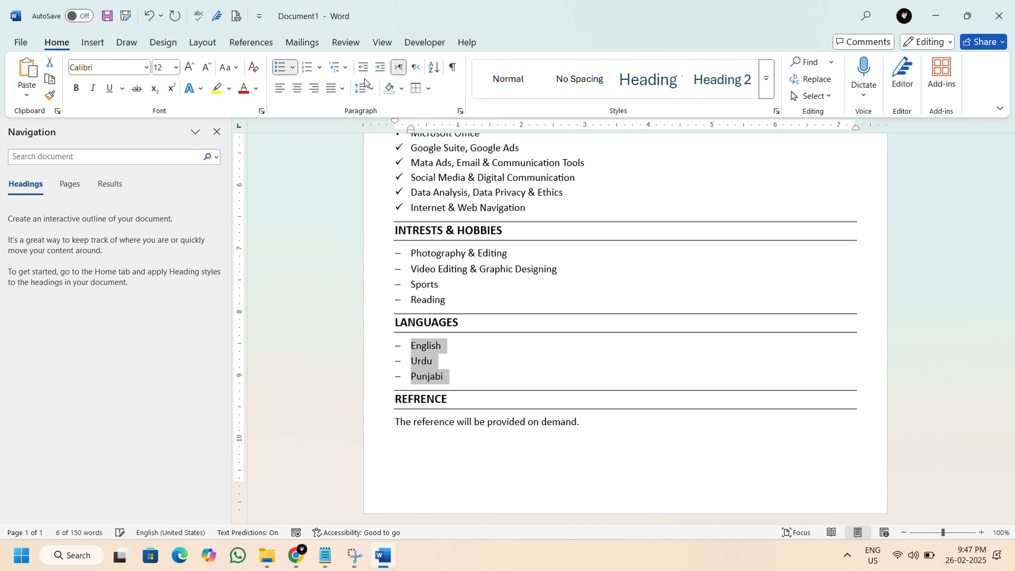
{"action": "left_click", "coordinate": [444, 354]}
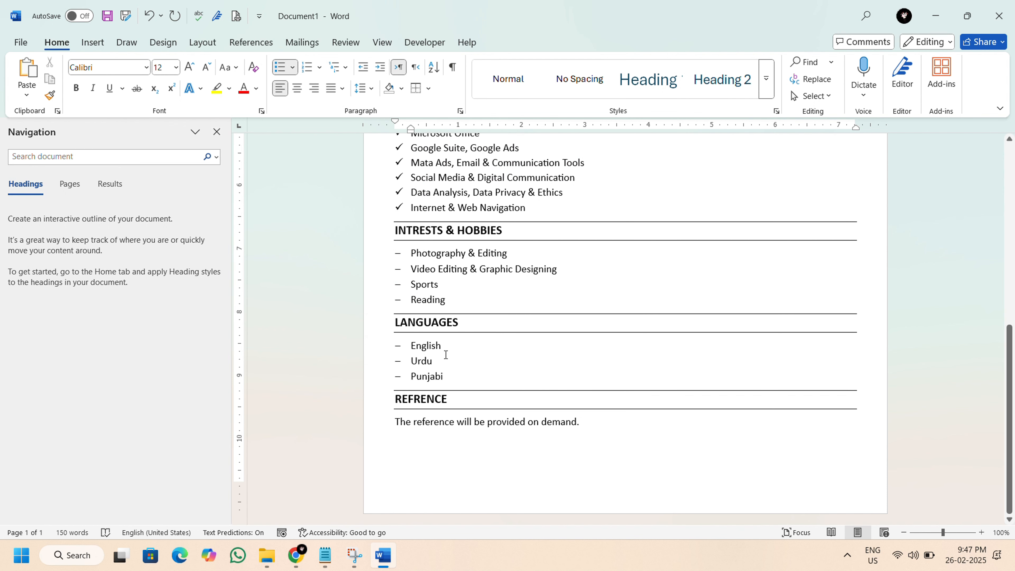
Remove the extra tab before DigiSkills in the Digital Literacy line so its columns align with the Digital Marketing line.
{"action": "scroll", "coordinate": [445, 354], "scroll_direction": "up", "scroll_amount": 2}
{"action": "scroll", "coordinate": [445, 355], "scroll_direction": "up", "scroll_amount": 3}
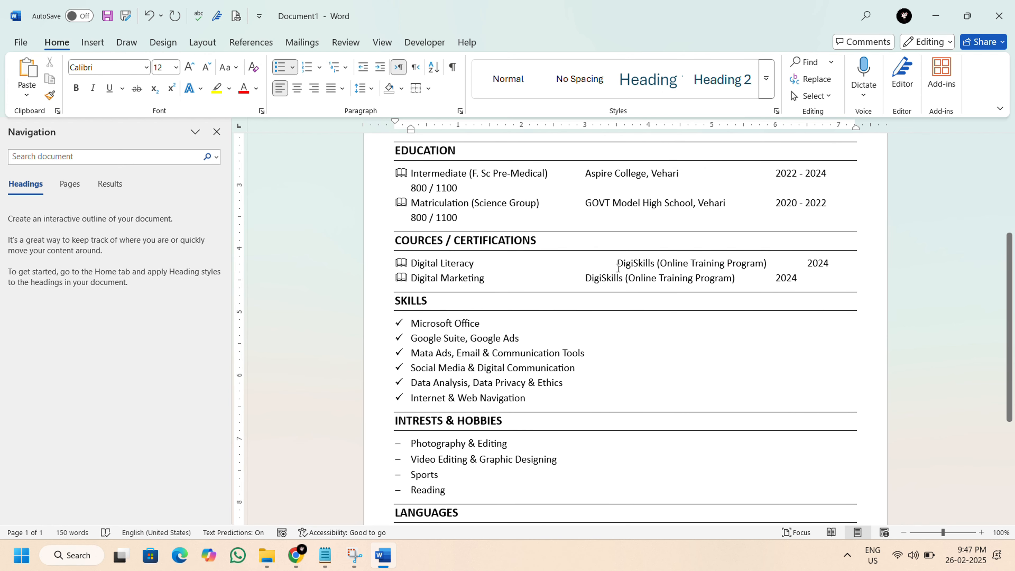
{"action": "key", "text": "BackSpace"}
Make the titles Intermediate (F. Sc Pre-Medical) and Matriculation (Science Group) bold under EDUCATION.
{"action": "scroll", "coordinate": [622, 270], "scroll_direction": "up", "scroll_amount": 1}
{"action": "scroll", "coordinate": [621, 271], "scroll_direction": "up", "scroll_amount": 1}
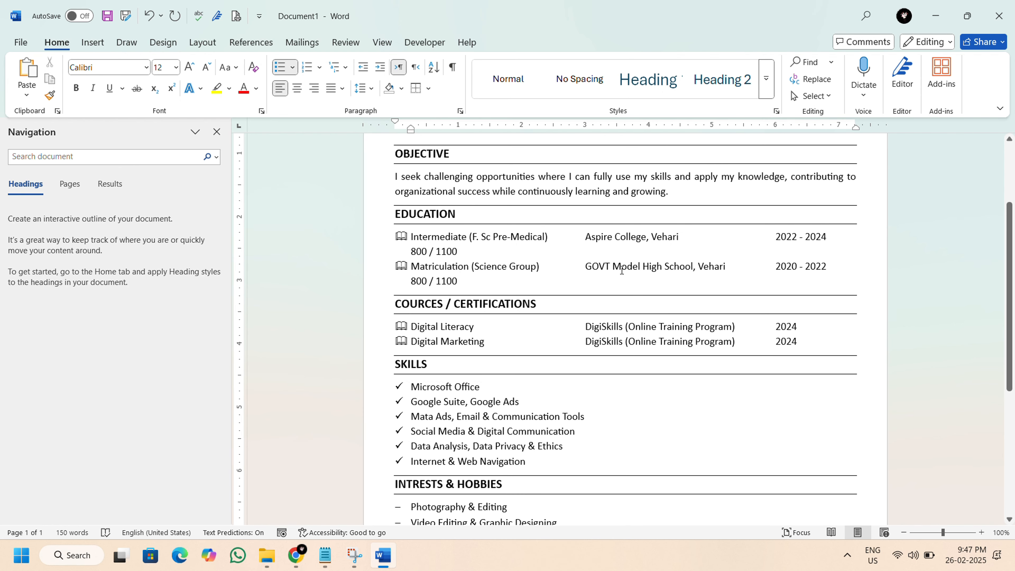
{"action": "scroll", "coordinate": [463, 272], "scroll_direction": "up", "scroll_amount": 1}
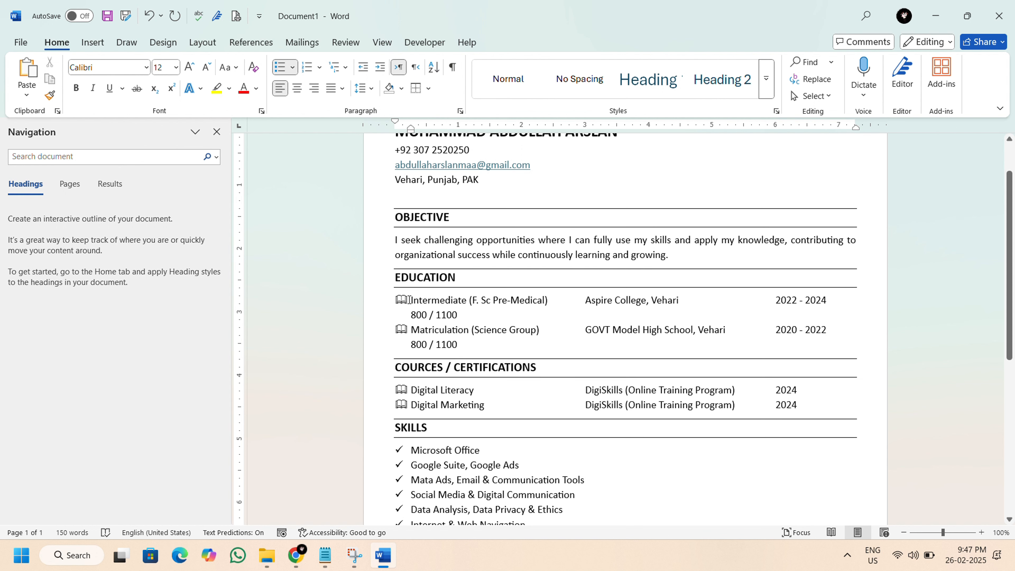
{"action": "left_click_drag", "start_coordinate": [412, 299], "coordinate": [550, 299]}
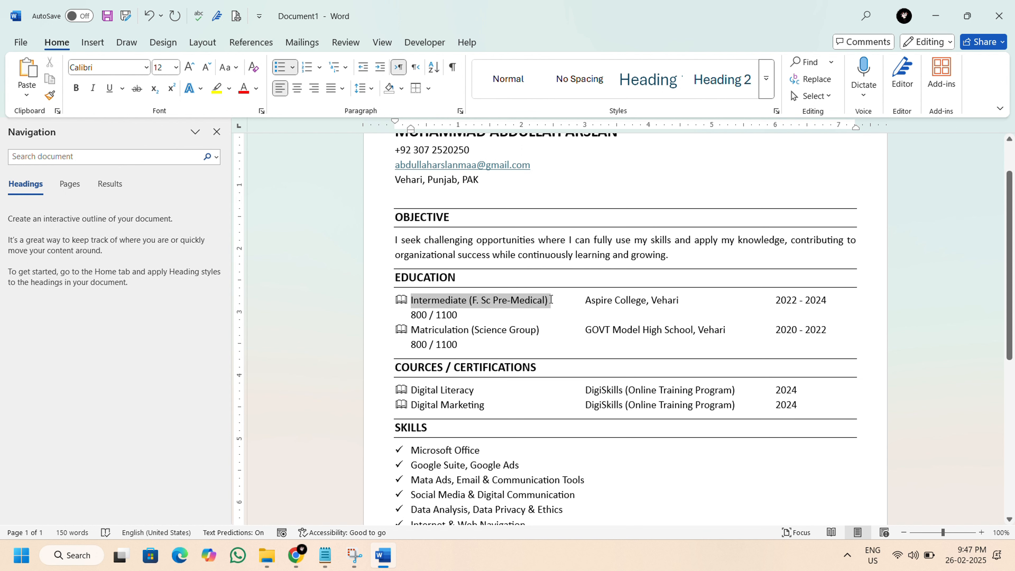
{"action": "left_click", "coordinate": [77, 89]}
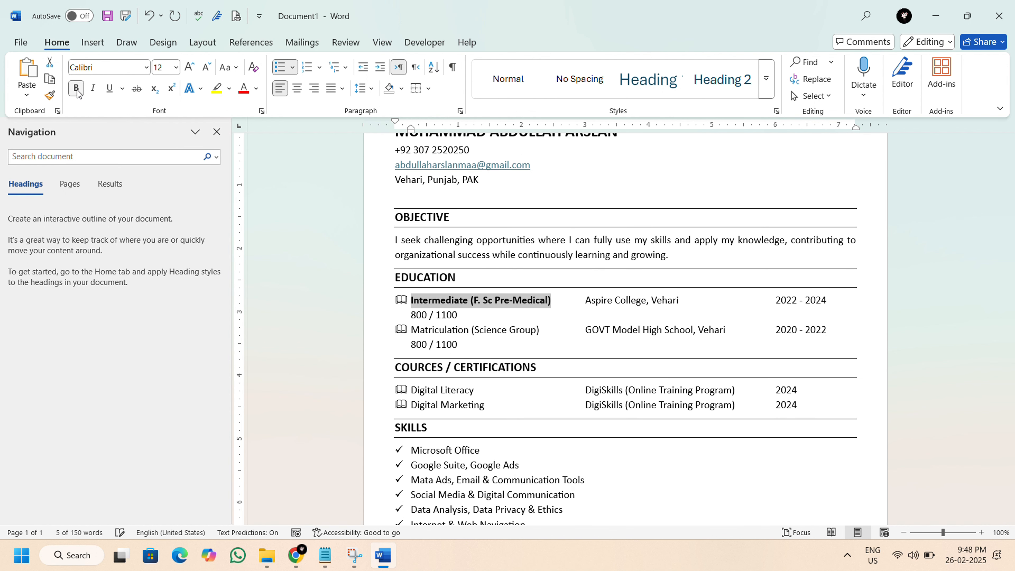
{"action": "scroll", "coordinate": [423, 306], "scroll_direction": "down", "scroll_amount": 1}
{"action": "left_click_drag", "start_coordinate": [414, 298], "coordinate": [544, 298]}
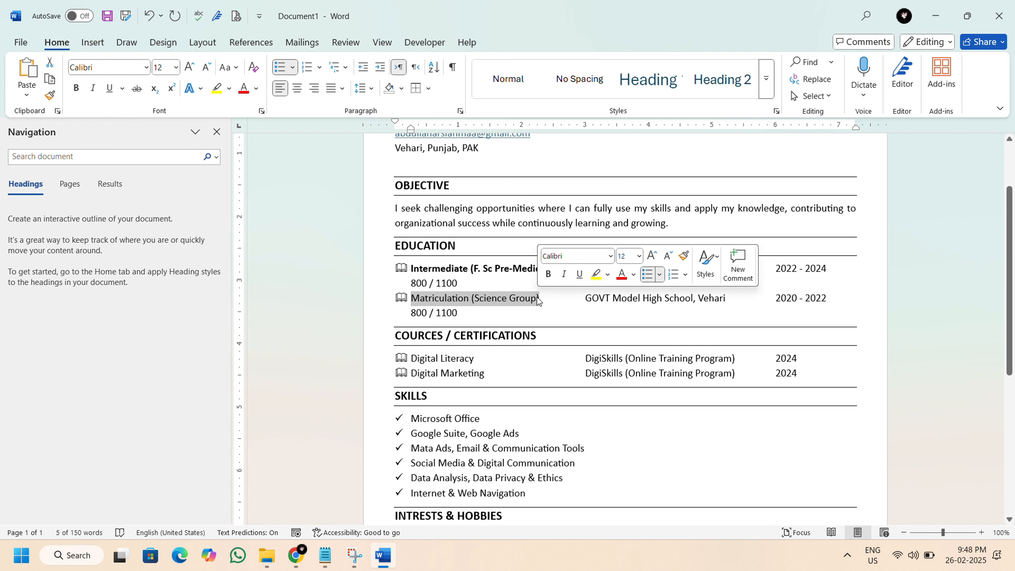
{"action": "key", "text": "ctrl+b"}
Make the titles Digital Literacy and Digital Marketing bold under COURCES / CERTIFICATIONS.
{"action": "scroll", "coordinate": [453, 281], "scroll_direction": "down", "scroll_amount": 3}
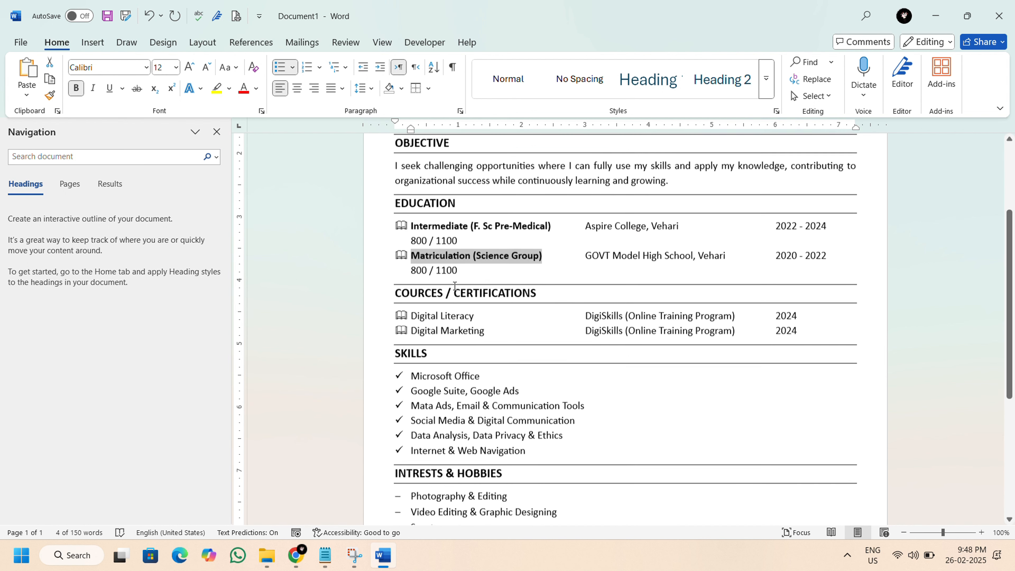
{"action": "left_click", "coordinate": [446, 260]}
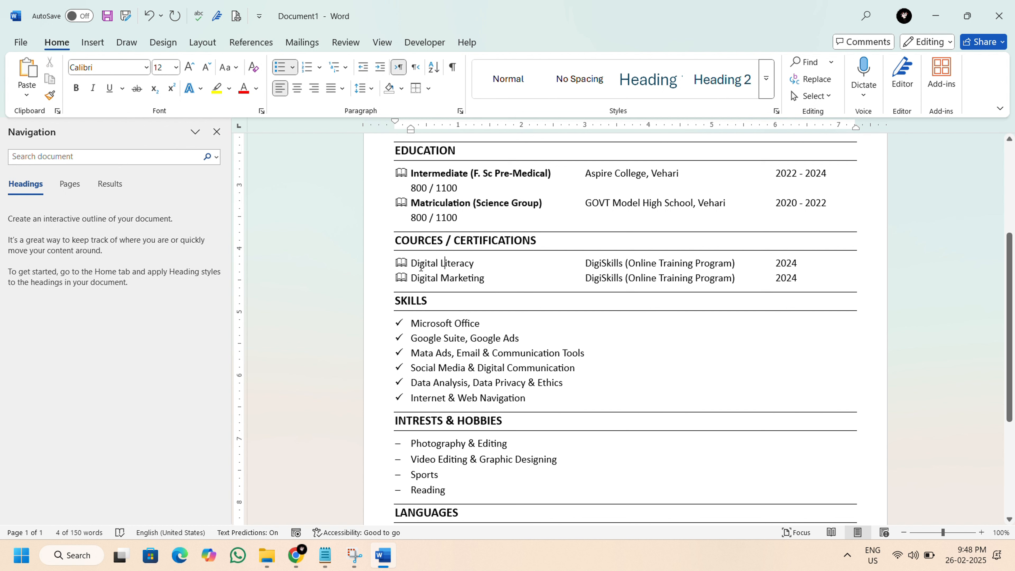
{"action": "left_click_drag", "start_coordinate": [426, 262], "coordinate": [475, 264]}
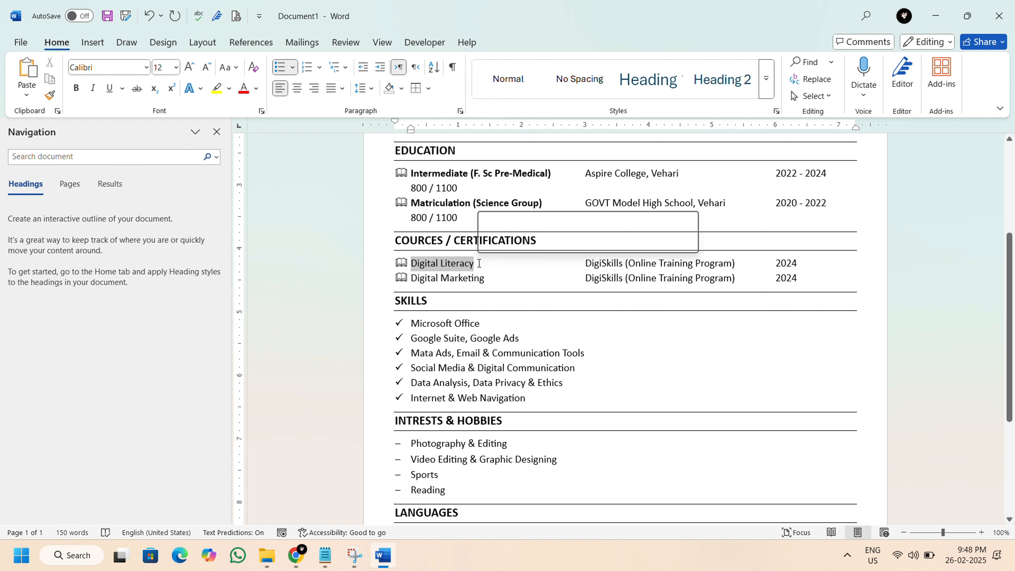
{"action": "left_click", "coordinate": [77, 88]}
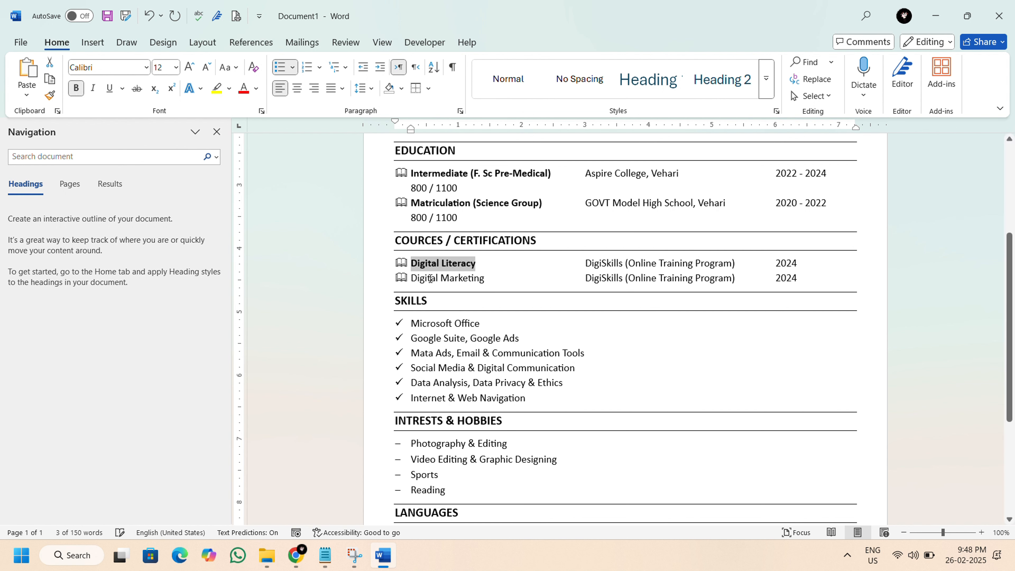
{"action": "left_click_drag", "start_coordinate": [411, 277], "coordinate": [482, 281]}
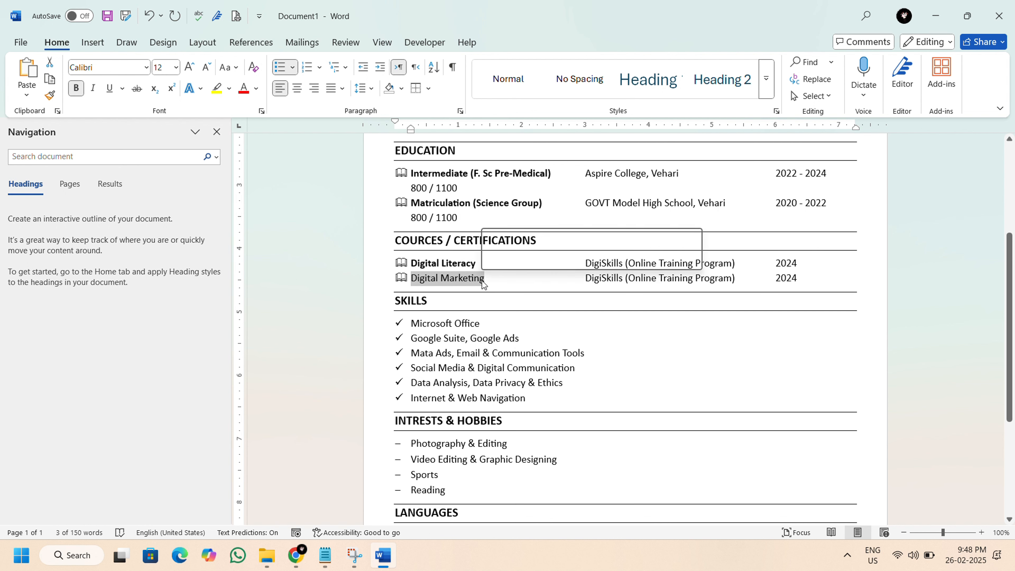
{"action": "left_click", "coordinate": [76, 88]}
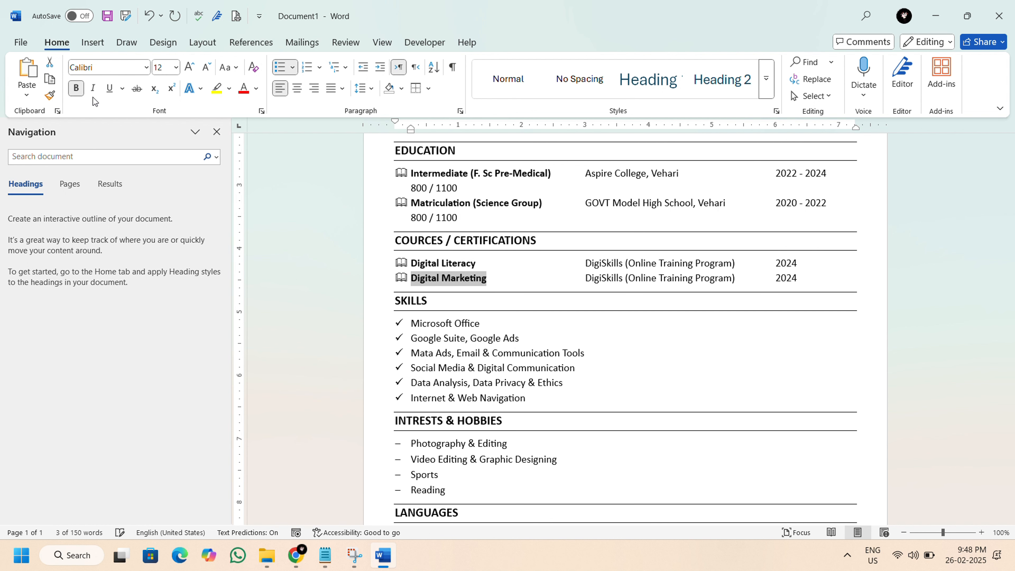
{"action": "left_click", "coordinate": [449, 338]}
Set the font color of the e-mail address in the CV header to Automatic.
{"action": "scroll", "coordinate": [448, 338], "scroll_direction": "up", "scroll_amount": 5}
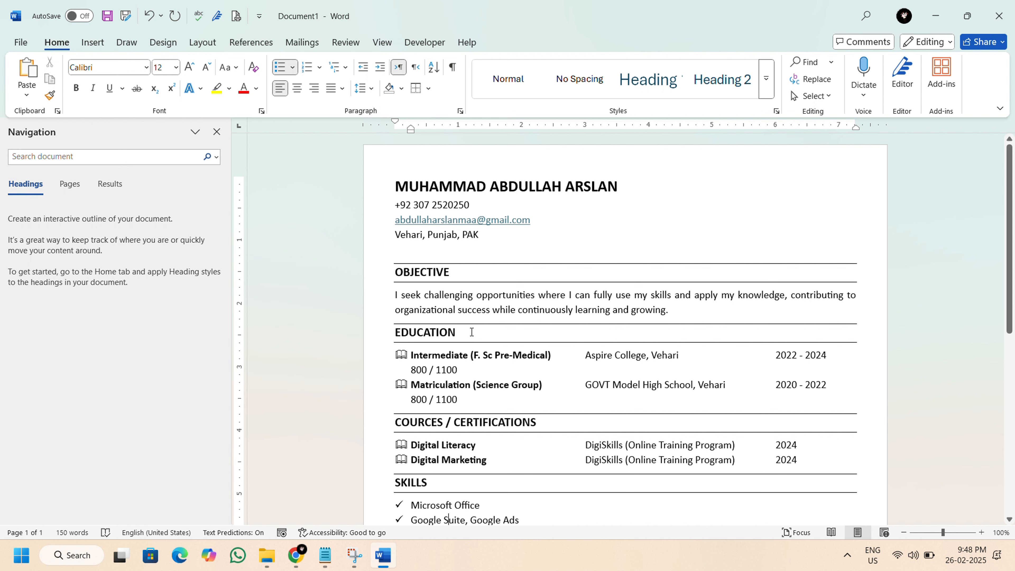
{"action": "left_click_drag", "start_coordinate": [395, 220], "coordinate": [533, 220]}
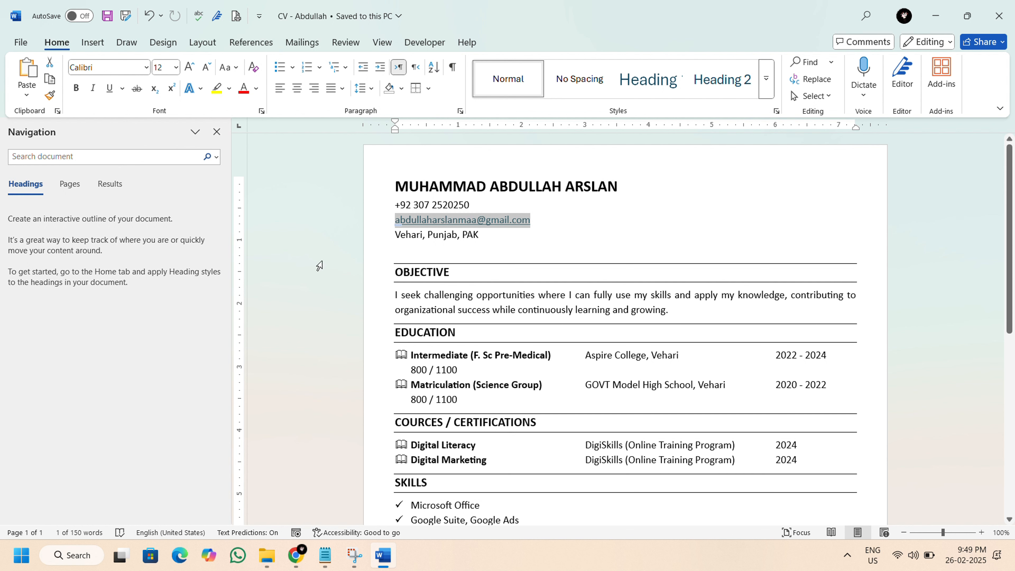
{"action": "left_click", "coordinate": [256, 88]}
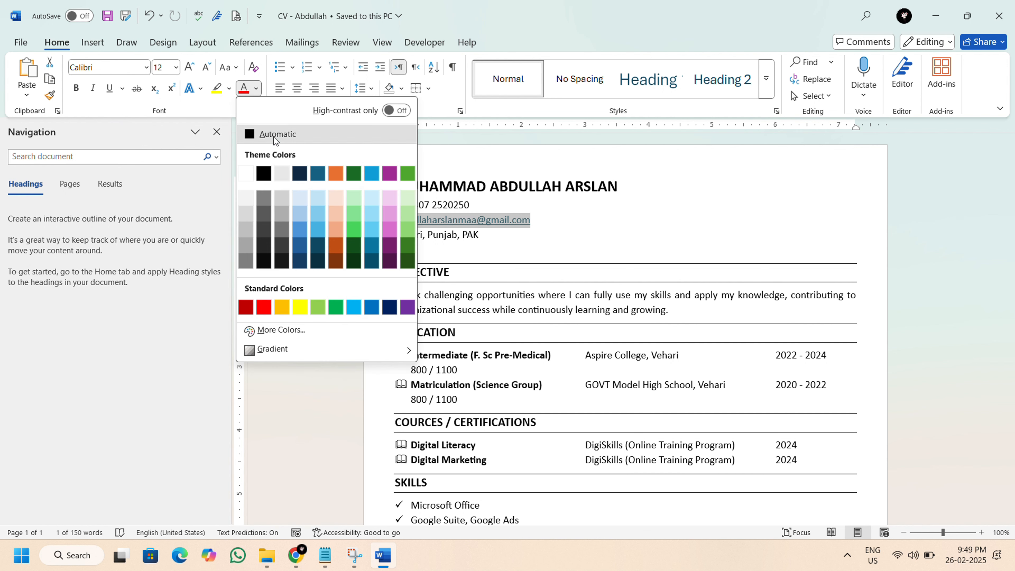
{"action": "left_click", "coordinate": [266, 133]}
Indent the first line of the paragraph under OBJECTIVE by one tab.
{"action": "left_click", "coordinate": [425, 294]}
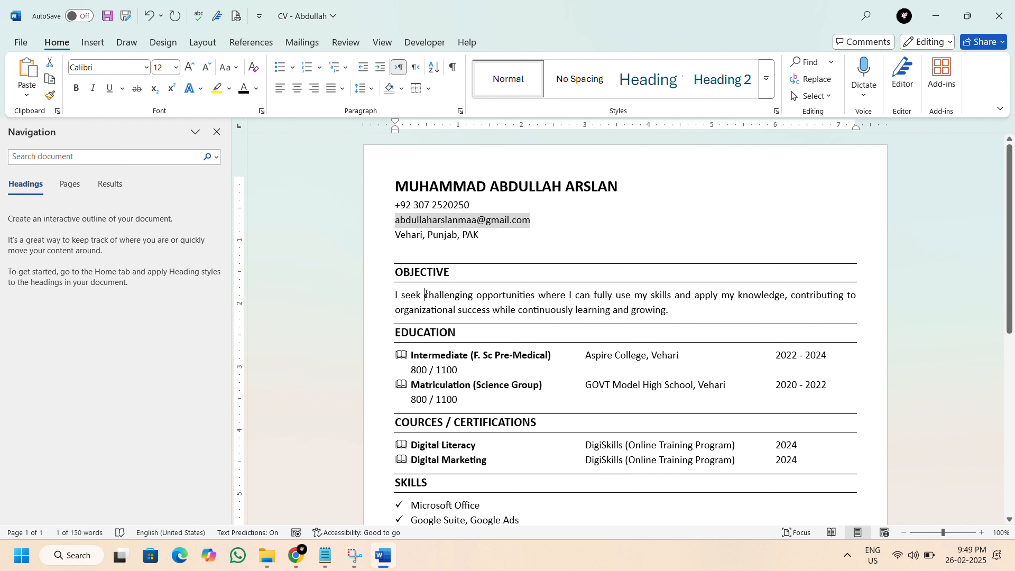
{"action": "key", "text": "Tab"}
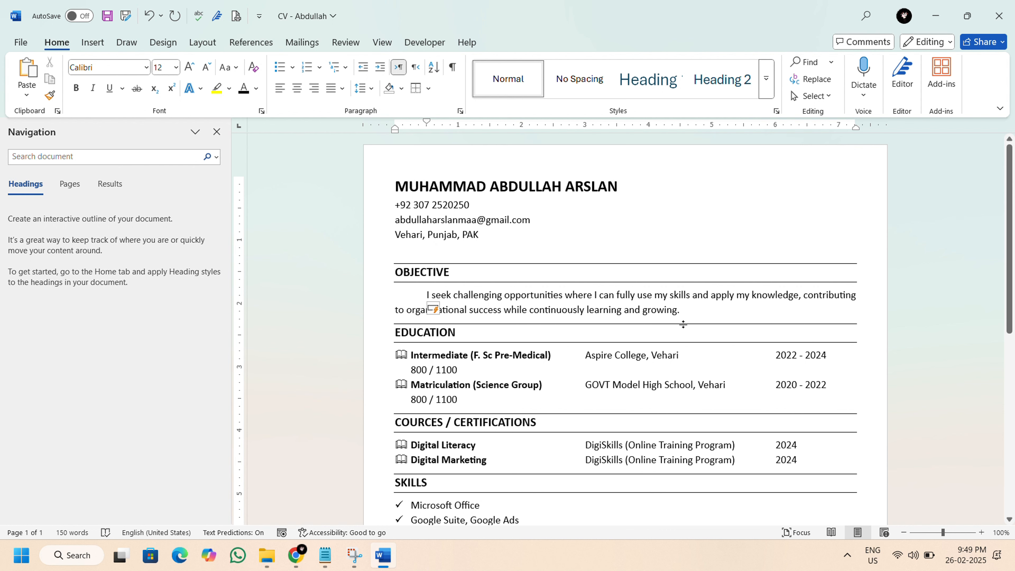
{"action": "left_click", "coordinate": [704, 315]}
{"action": "scroll", "coordinate": [658, 305], "scroll_direction": "down", "scroll_amount": 1}
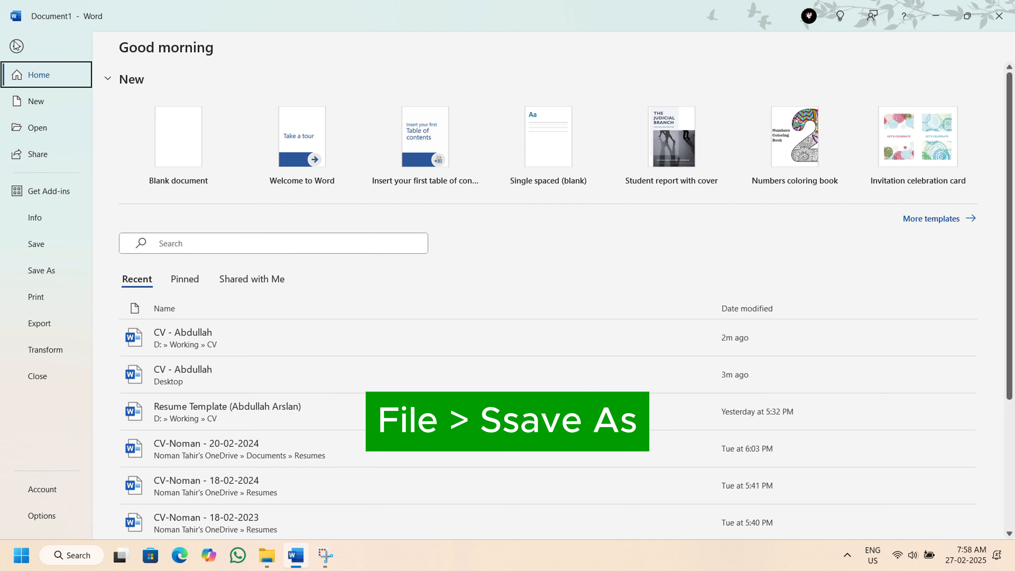
Save the CV as a Word Document on the Desktop, naming it CV- followed by the CV owner's name.
{"action": "left_click", "coordinate": [30, 276]}
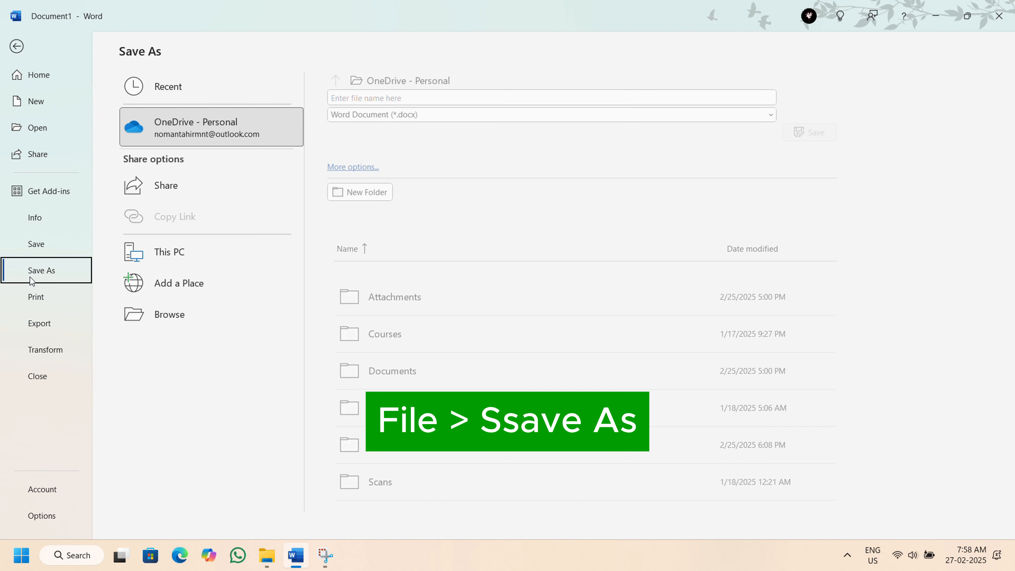
{"action": "left_click", "coordinate": [370, 80]}
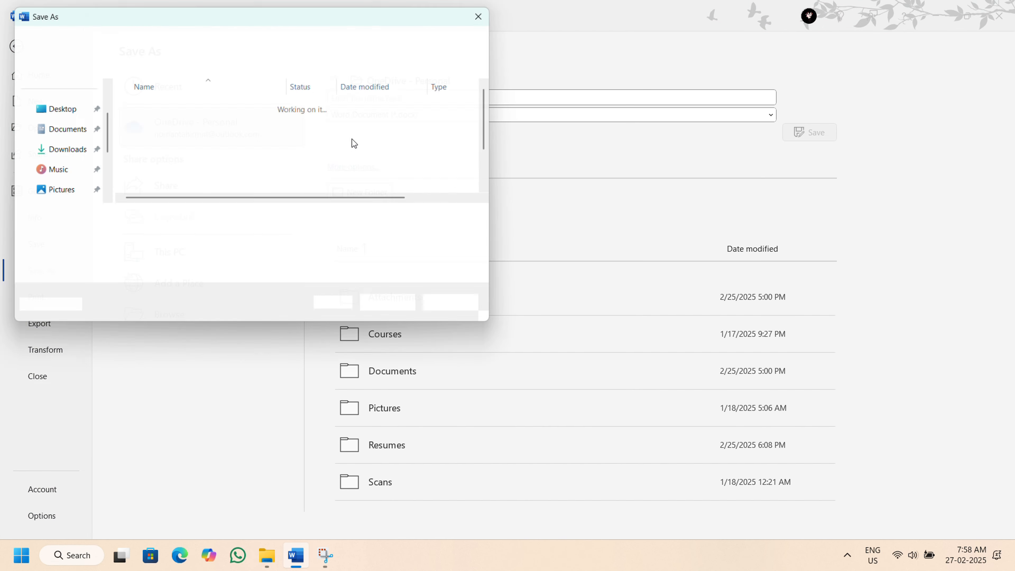
{"action": "left_click", "coordinate": [52, 149]}
{"action": "left_click", "coordinate": [236, 217]}
{"action": "type", "text": "CV-Abdullah"}
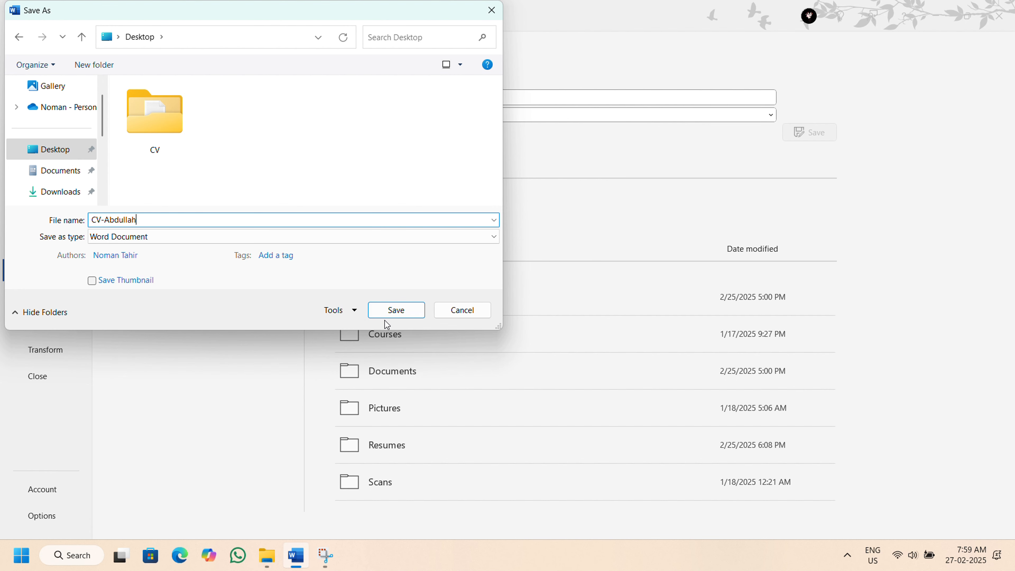
{"action": "left_click", "coordinate": [396, 312]}
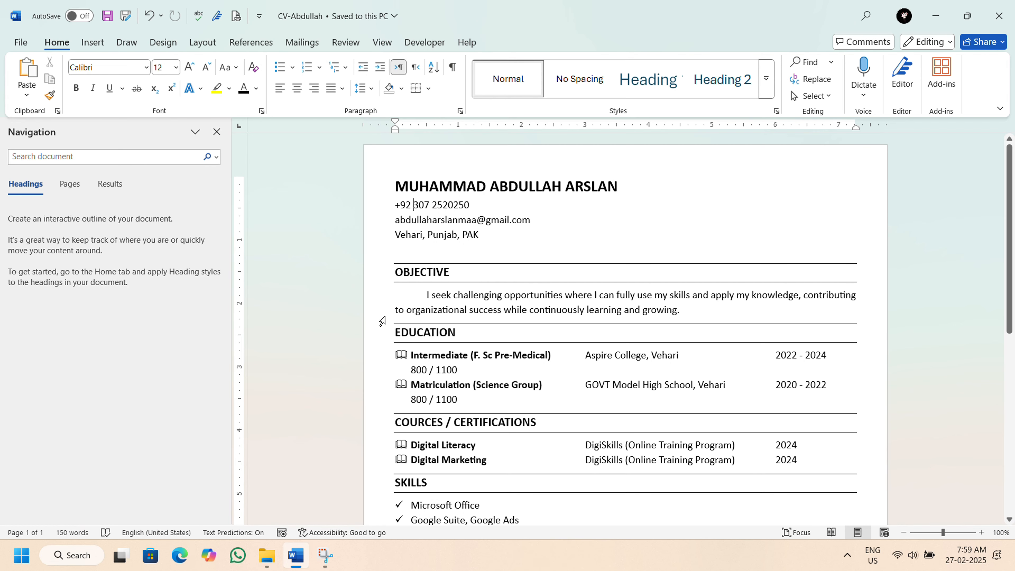
Export the CV as a PDF to the Desktop, keeping the suggested file name and Standard optimization.
{"action": "left_click", "coordinate": [18, 46]}
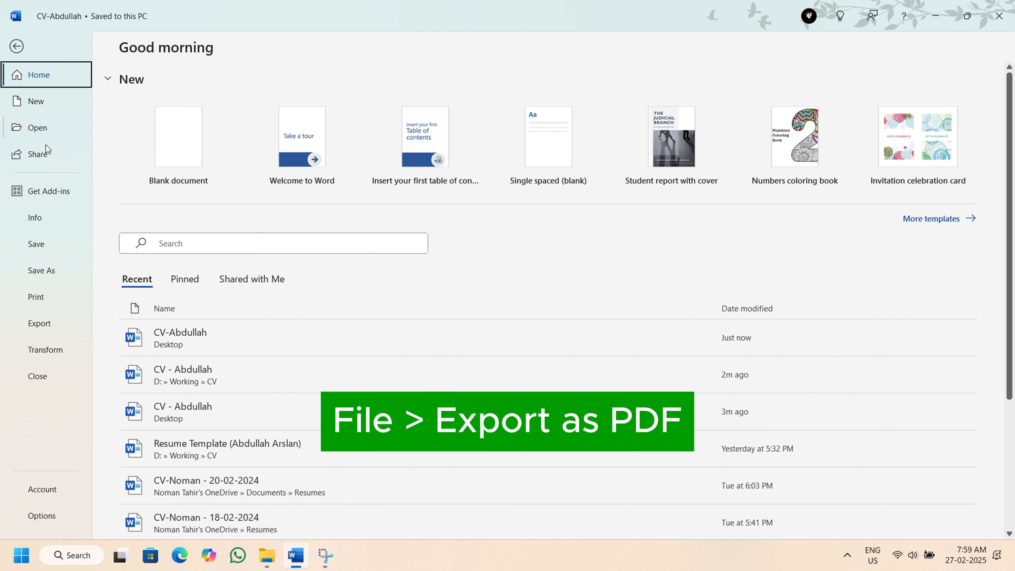
{"action": "left_click", "coordinate": [41, 326]}
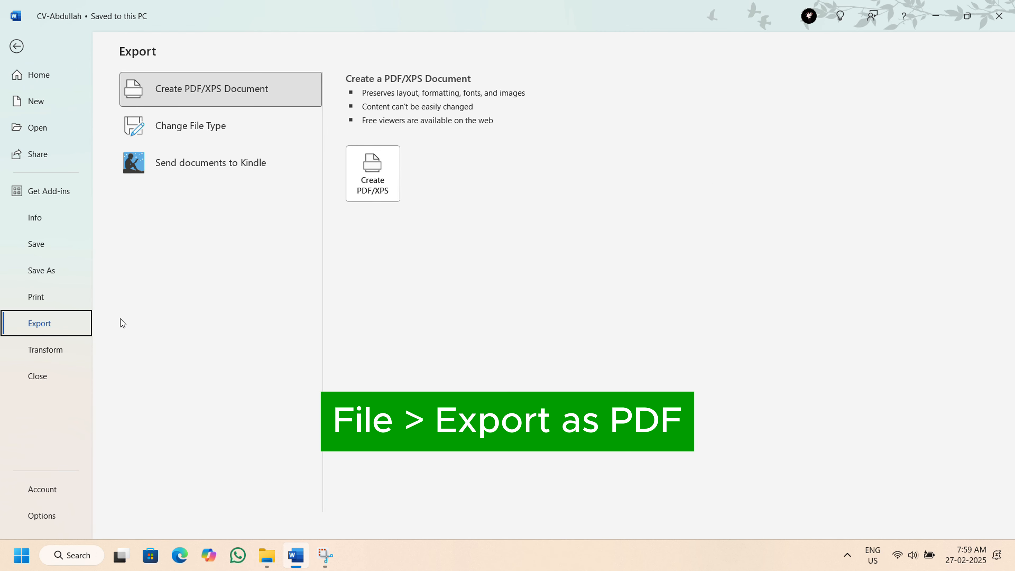
{"action": "left_click", "coordinate": [373, 167]}
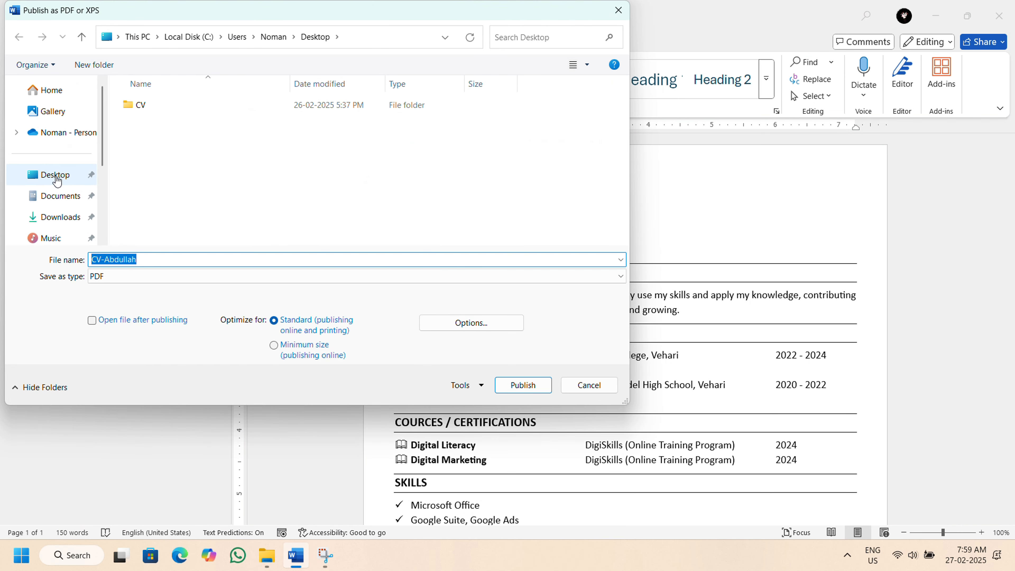
{"action": "left_click", "coordinate": [52, 174]}
{"action": "left_click", "coordinate": [522, 385]}
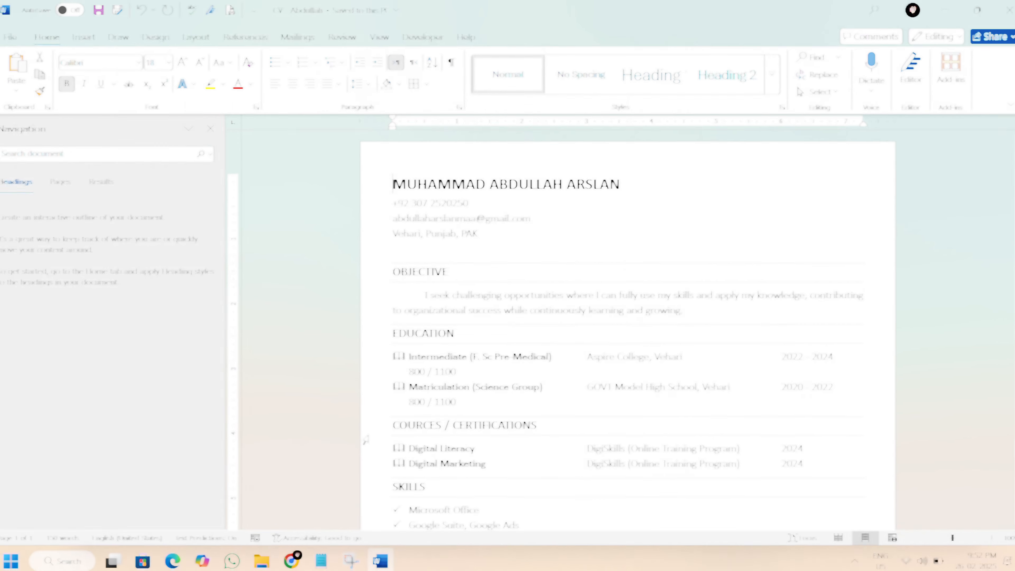
Switch to File Explorer, open the exported CV PDF from the Desktop and review its sections.
{"action": "left_click", "coordinate": [264, 561]}
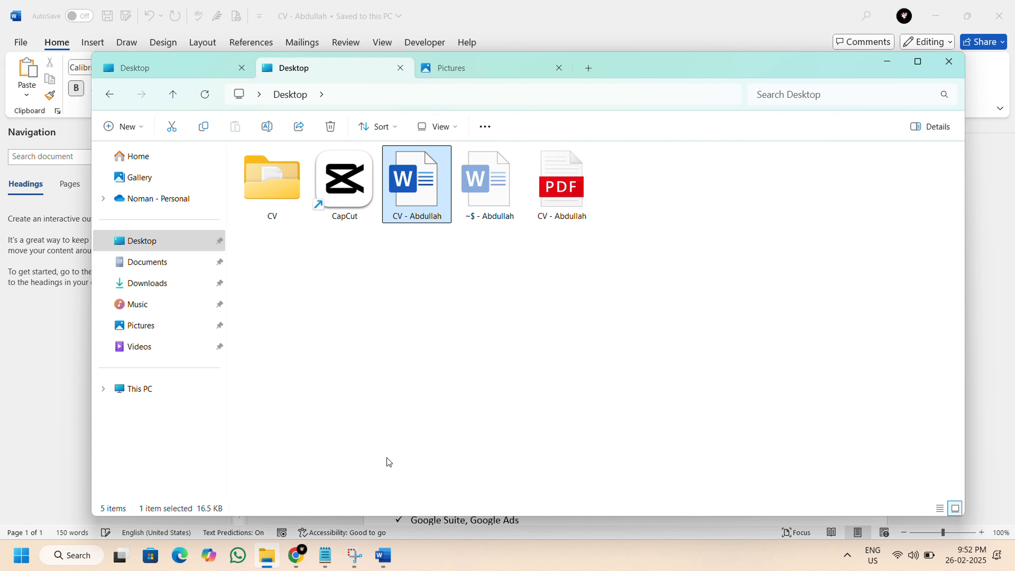
{"action": "left_click", "coordinate": [557, 178]}
{"action": "double_click", "coordinate": [557, 178]}
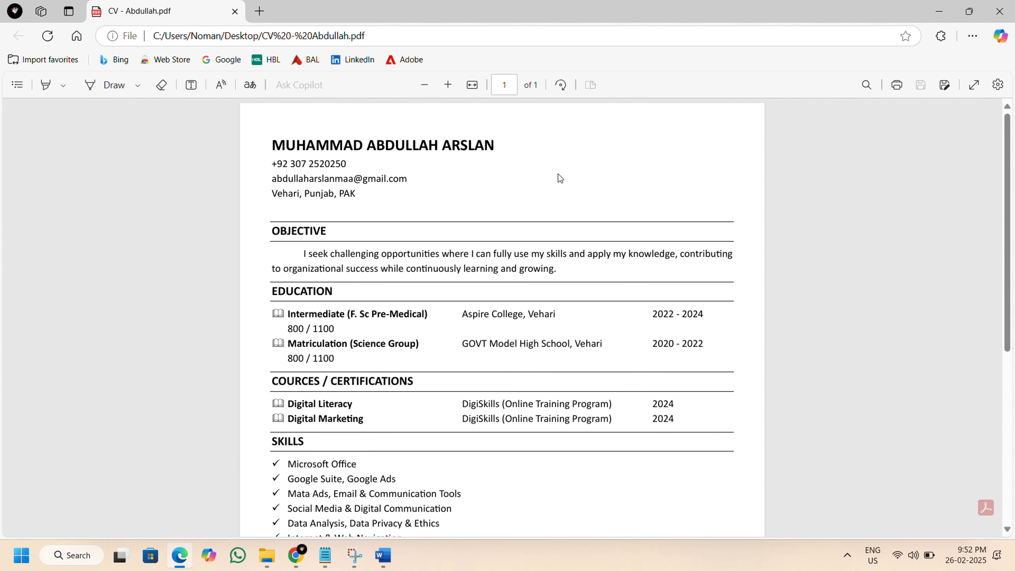
{"action": "scroll", "coordinate": [558, 179], "scroll_direction": "down", "scroll_amount": 5}
{"action": "scroll", "coordinate": [560, 180], "scroll_direction": "down", "scroll_amount": 2}
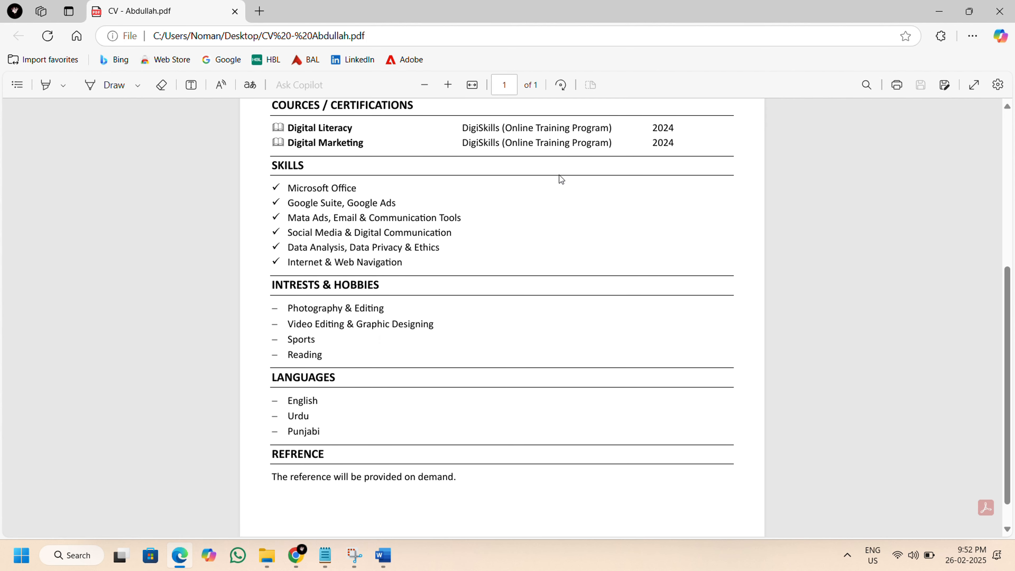
{"action": "scroll", "coordinate": [560, 179], "scroll_direction": "up", "scroll_amount": 4}
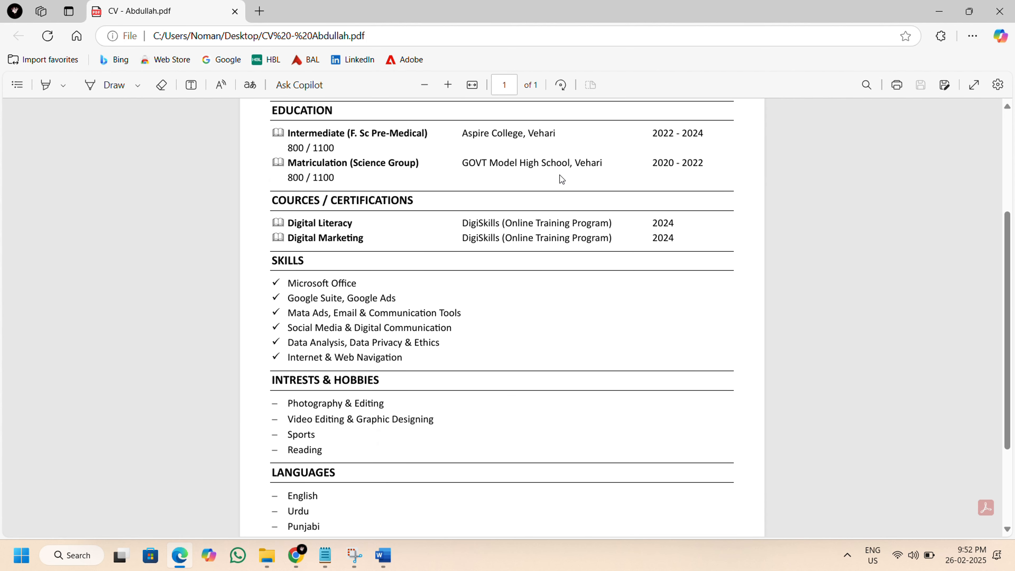